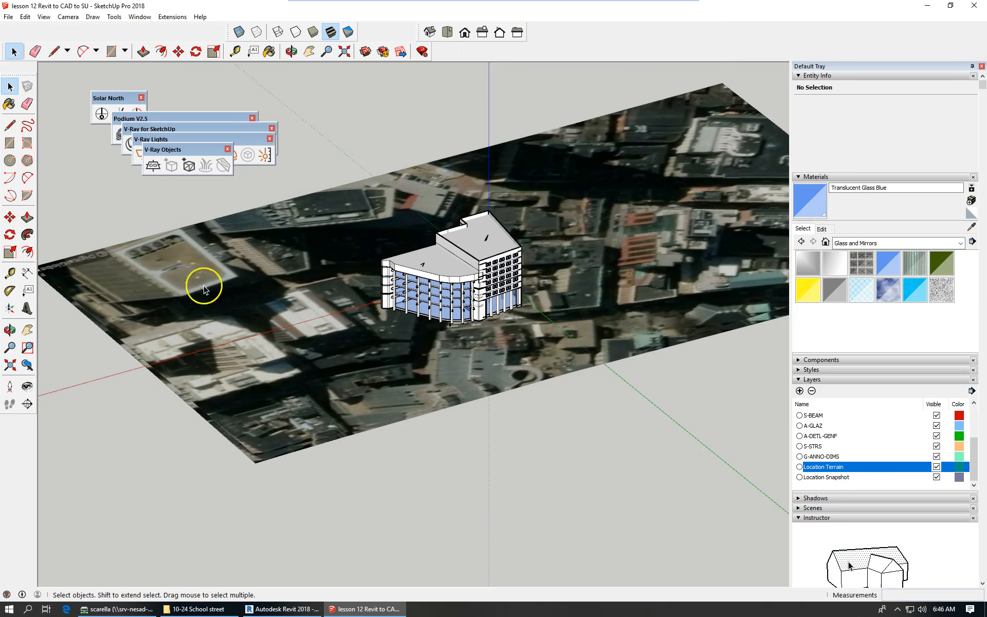
Switch to Top view and turn on X-Ray so the aerial image shows through the building.
{"action": "scroll", "coordinate": [333, 364], "scroll_direction": "down", "scroll_amount": 4}
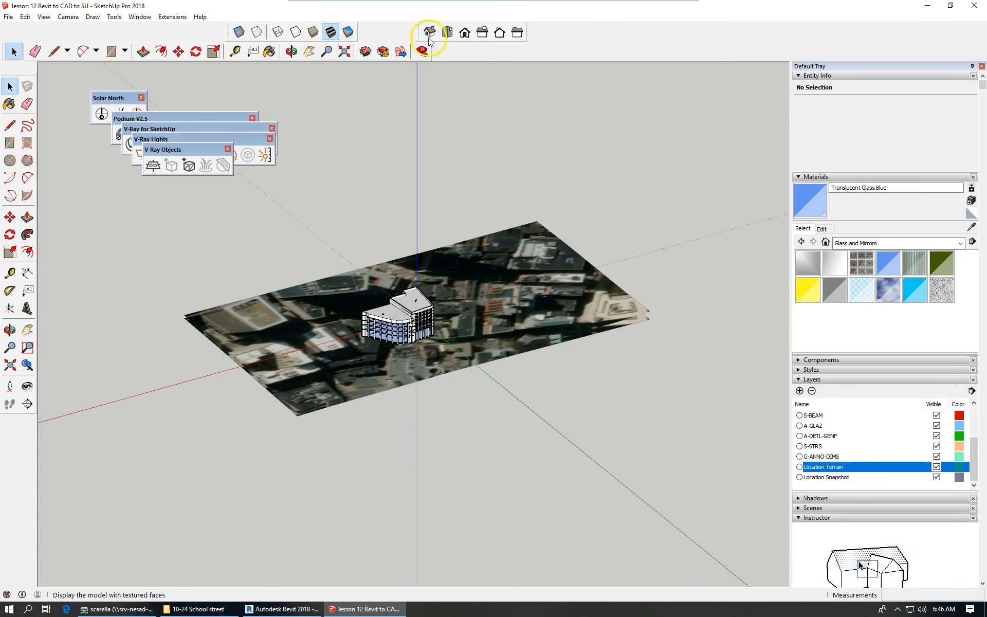
{"action": "left_click", "coordinate": [449, 33]}
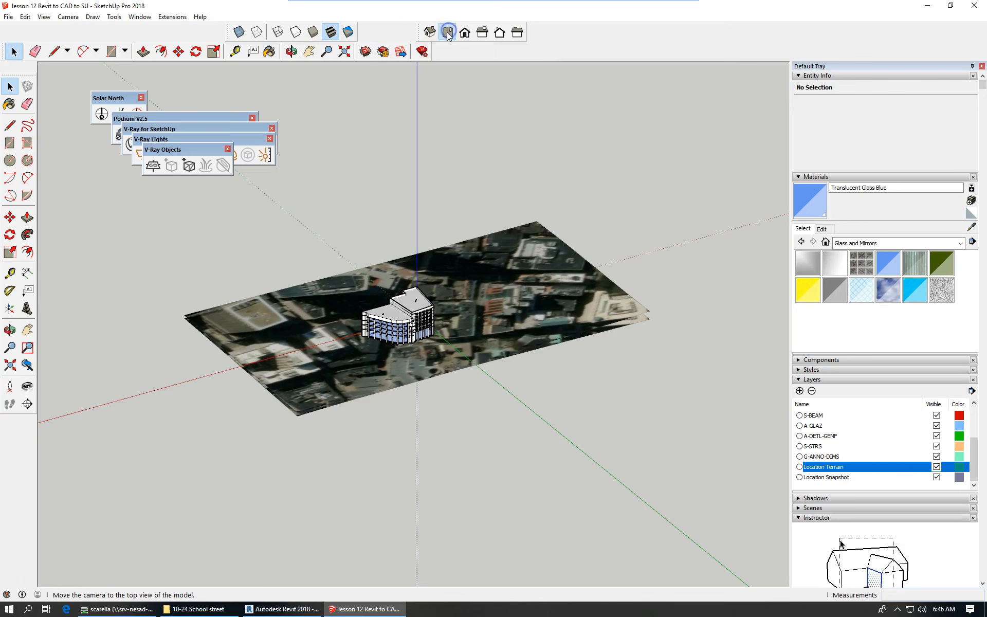
{"action": "scroll", "coordinate": [540, 453], "scroll_direction": "up", "scroll_amount": 2}
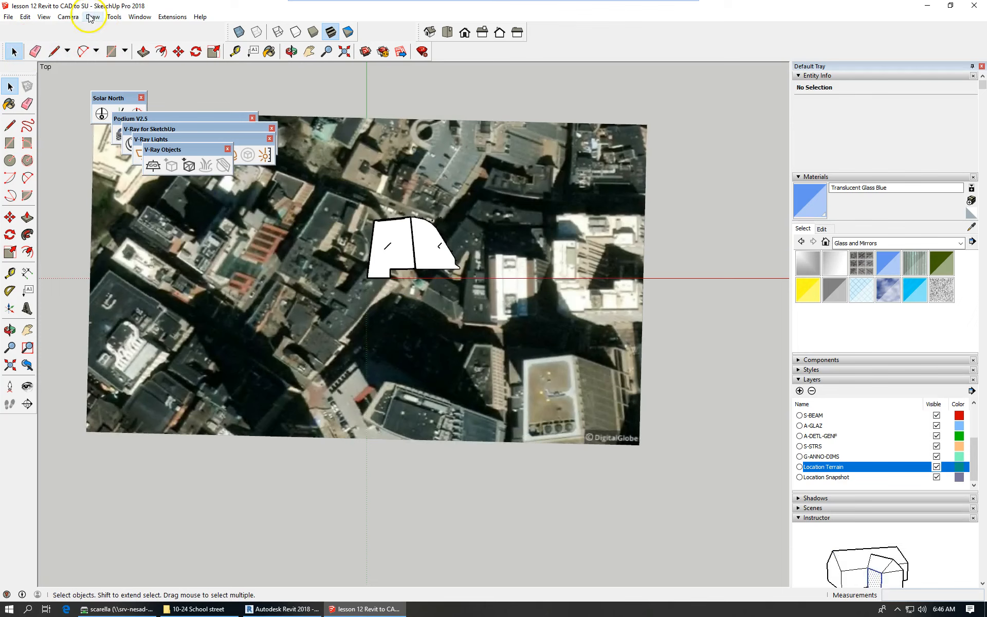
{"action": "left_click", "coordinate": [242, 32]}
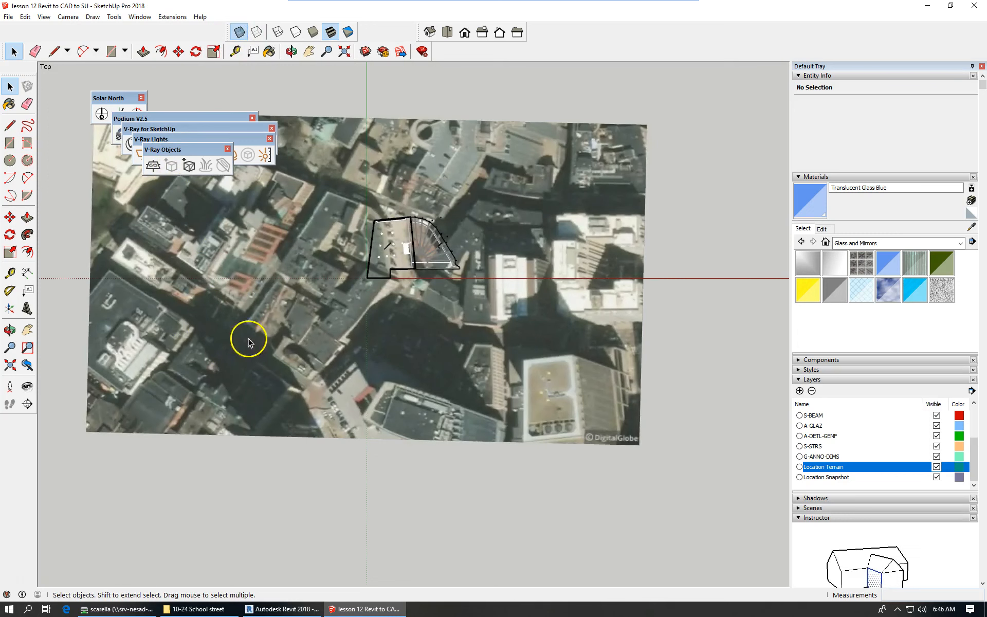
{"action": "scroll", "coordinate": [283, 332], "scroll_direction": "up", "scroll_amount": 2}
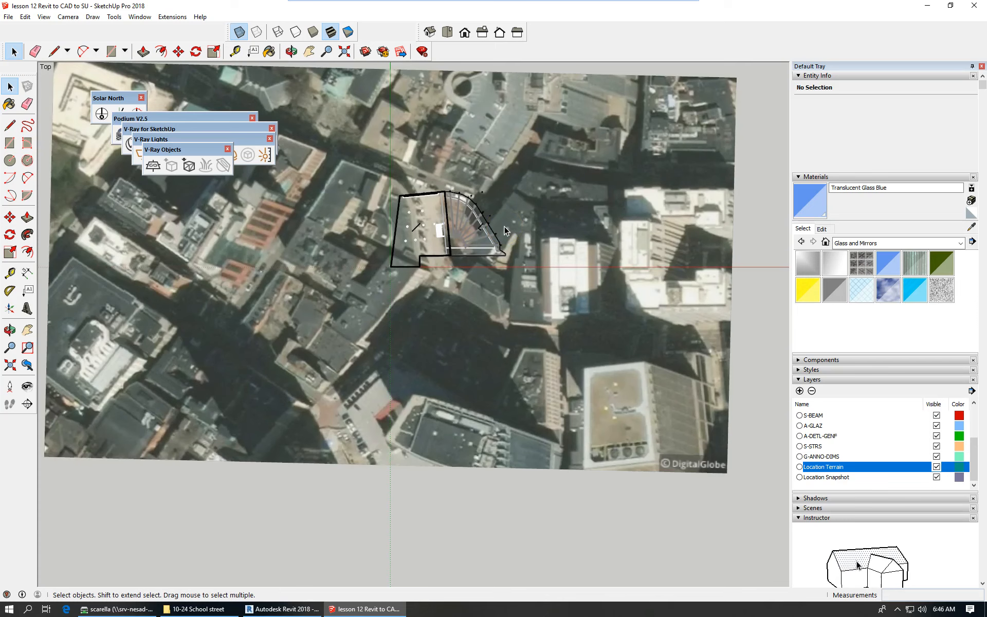
Unlock the Location Snapshot aerial image group.
{"action": "left_click", "coordinate": [341, 294]}
{"action": "right_click", "coordinate": [311, 290]}
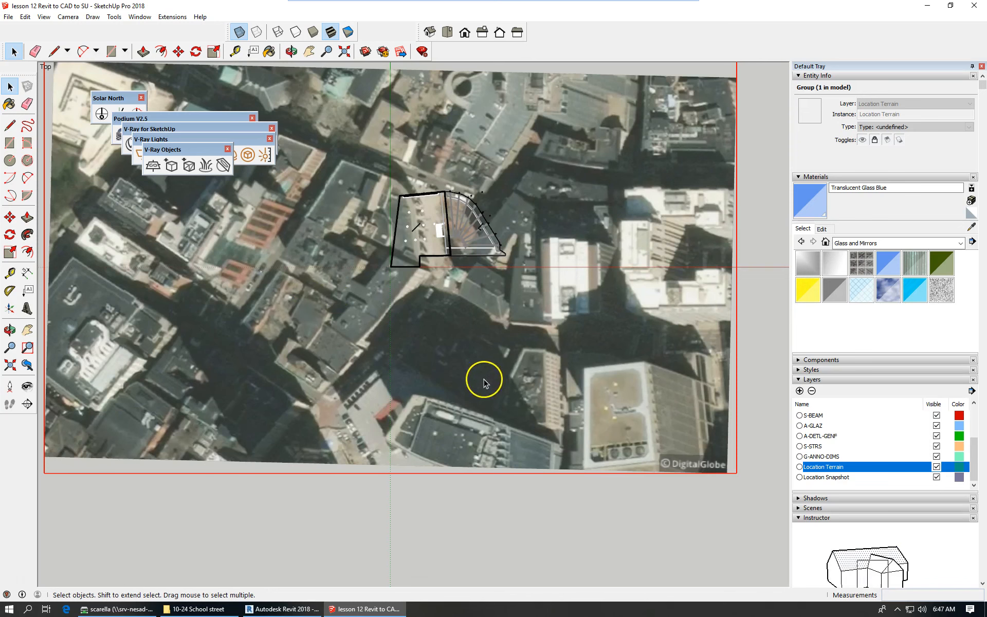
{"action": "scroll", "coordinate": [467, 399], "scroll_direction": "down", "scroll_amount": 2}
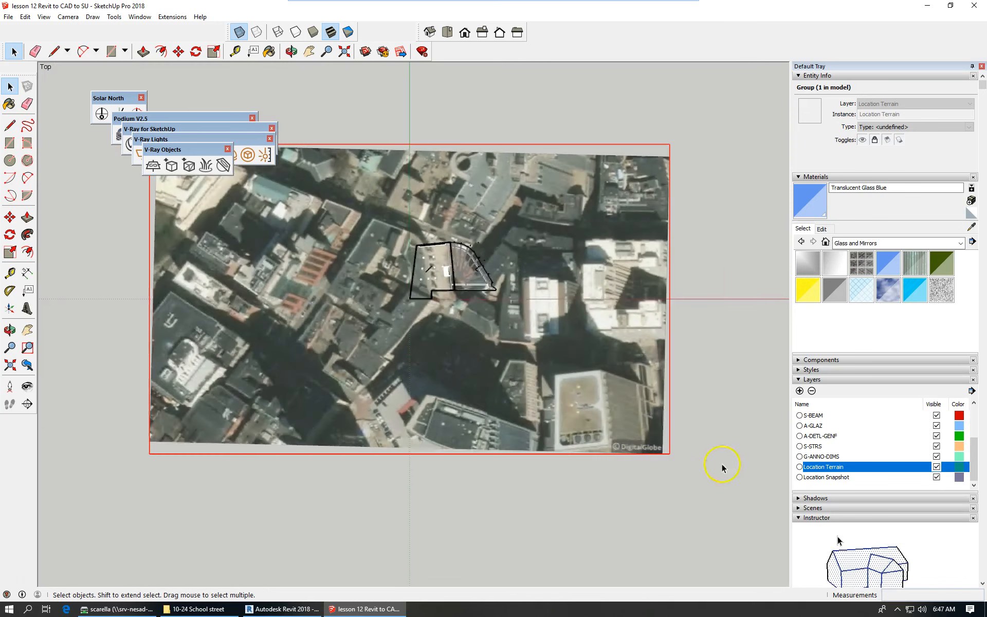
{"action": "right_click", "coordinate": [562, 409]}
{"action": "left_click", "coordinate": [599, 218]}
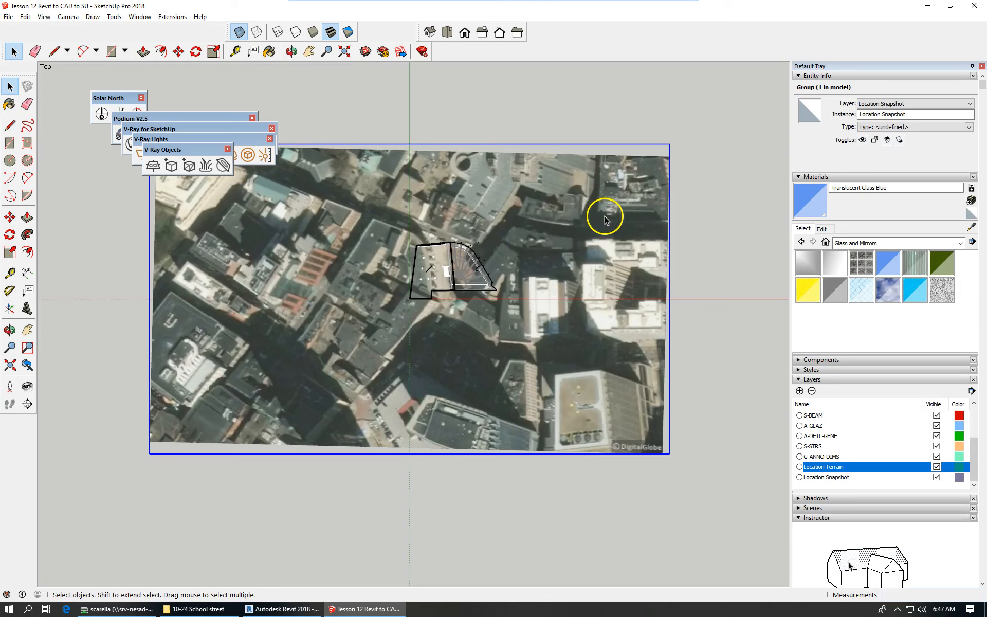
Start moving the aerial image, cancel with Esc so it stays put, then switch to Iso view.
{"action": "left_click", "coordinate": [178, 51]}
{"action": "left_click", "coordinate": [222, 341]}
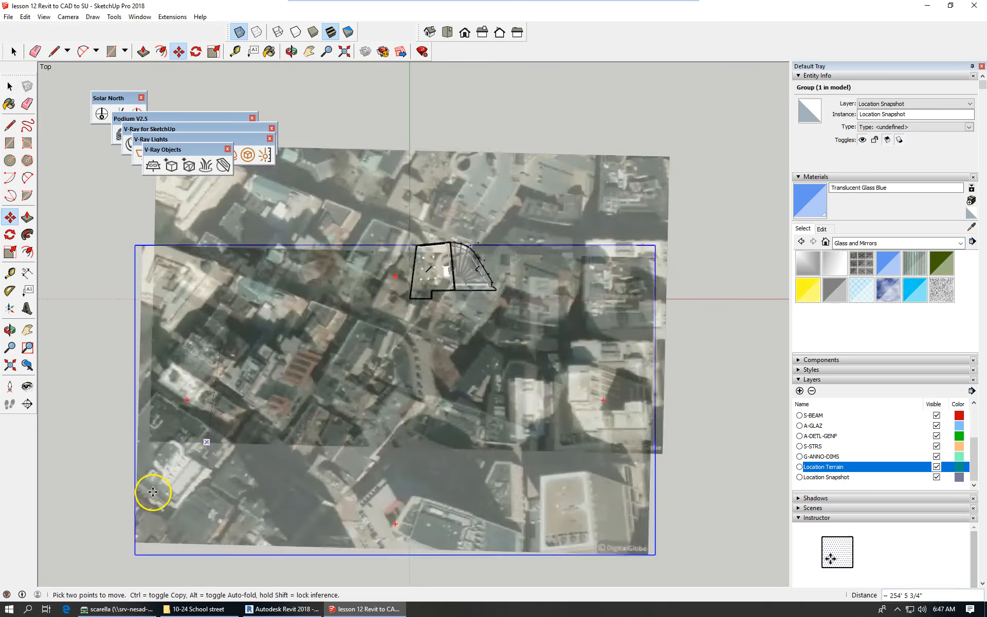
{"action": "key", "text": "Escape"}
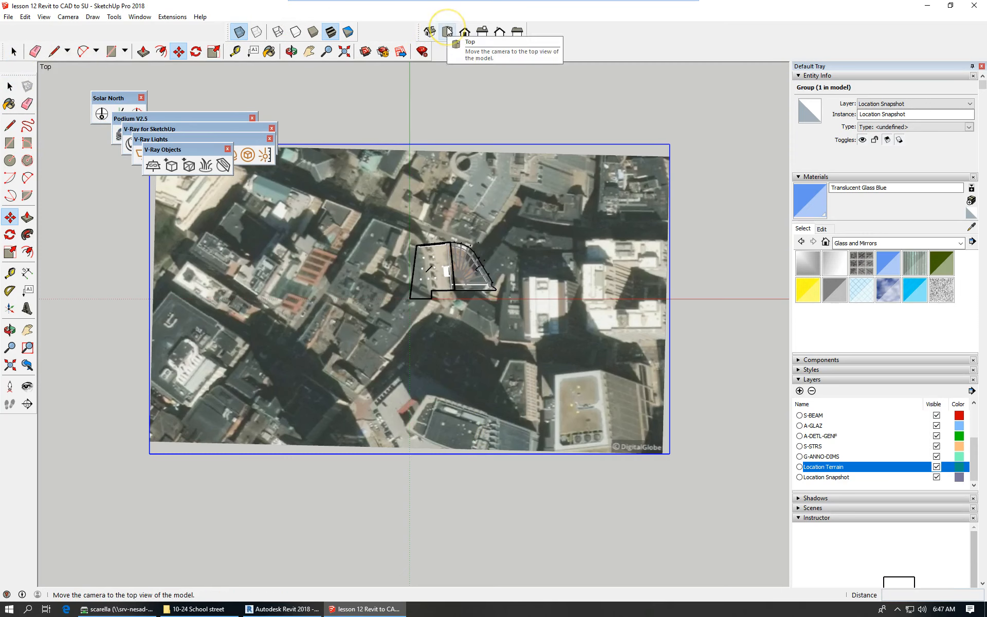
{"action": "left_click", "coordinate": [430, 32]}
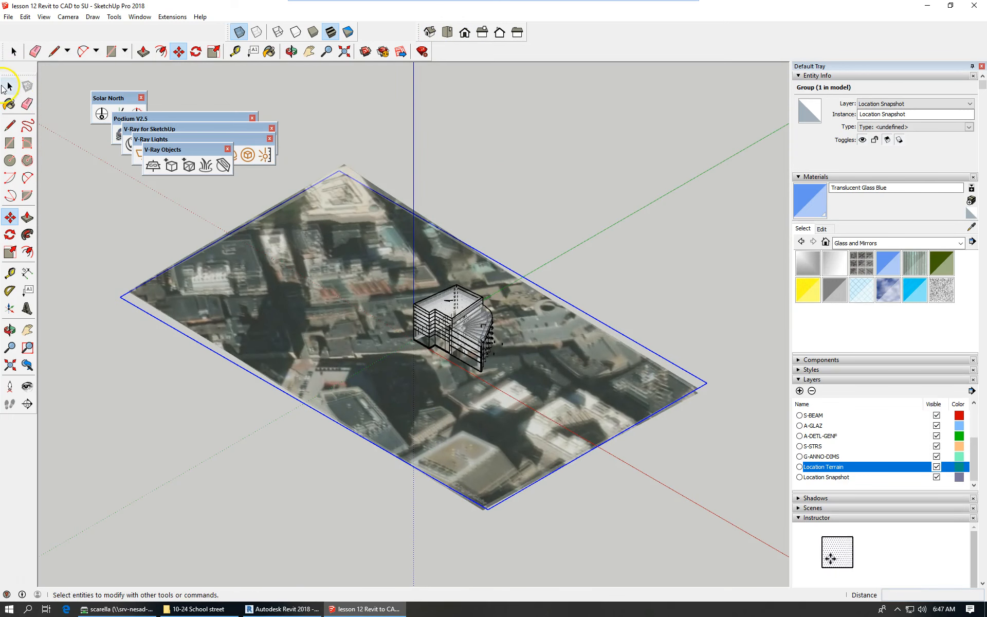
Select the locked Location Terrain group and unlock it.
{"action": "left_click", "coordinate": [10, 87]}
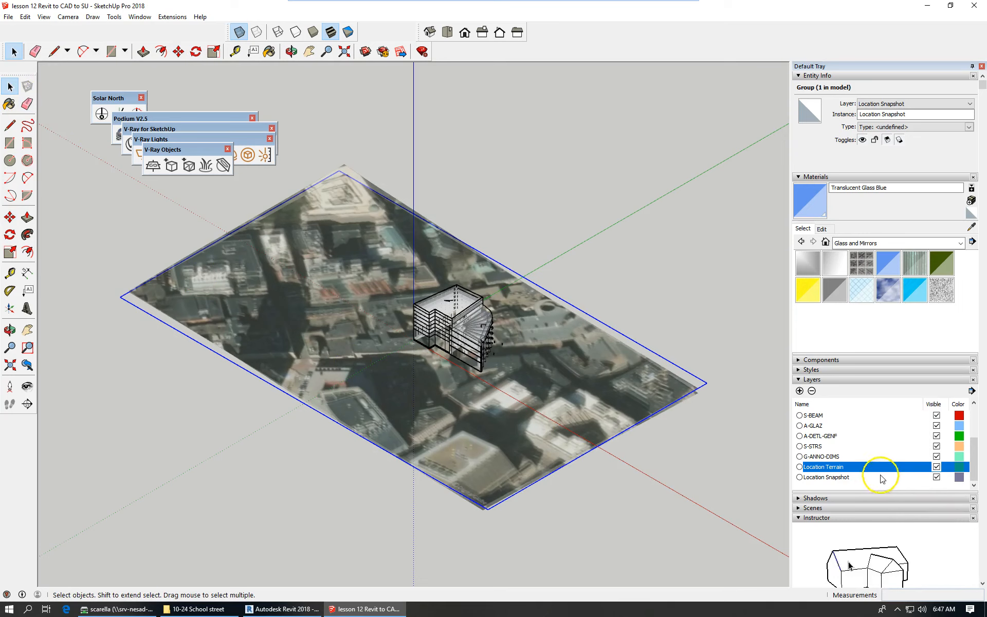
{"action": "left_click_drag", "start_coordinate": [203, 408], "coordinate": [180, 318]}
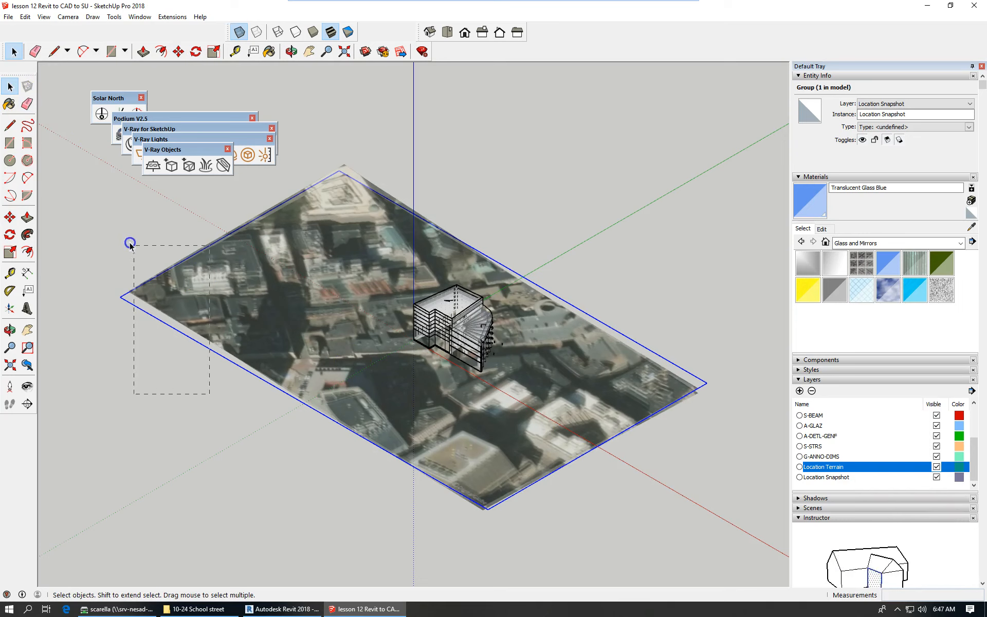
{"action": "left_click_drag", "start_coordinate": [114, 238], "coordinate": [113, 238]}
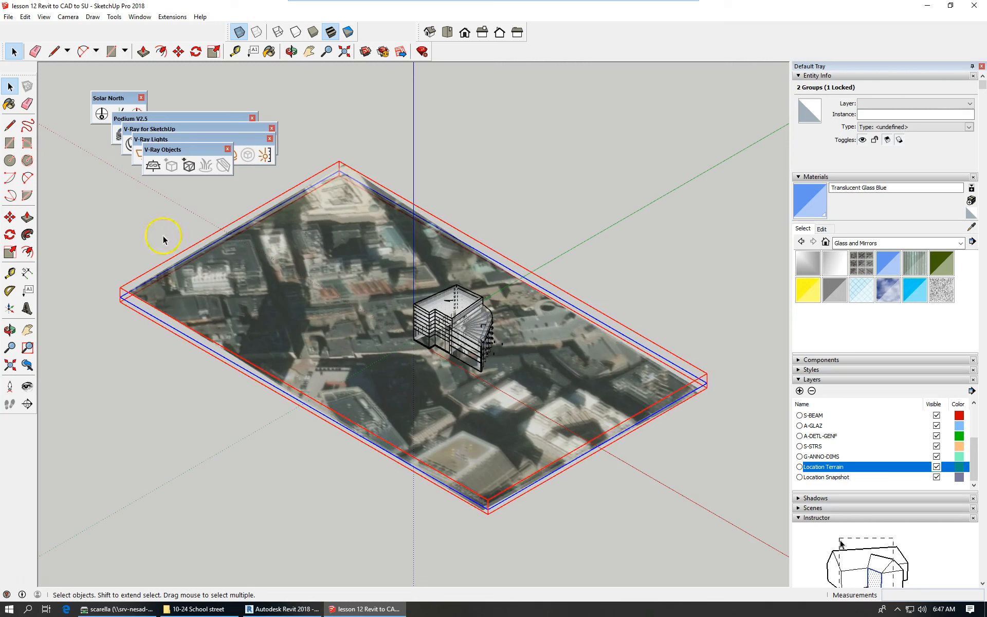
{"action": "left_click", "coordinate": [176, 252]}
{"action": "right_click", "coordinate": [189, 275]}
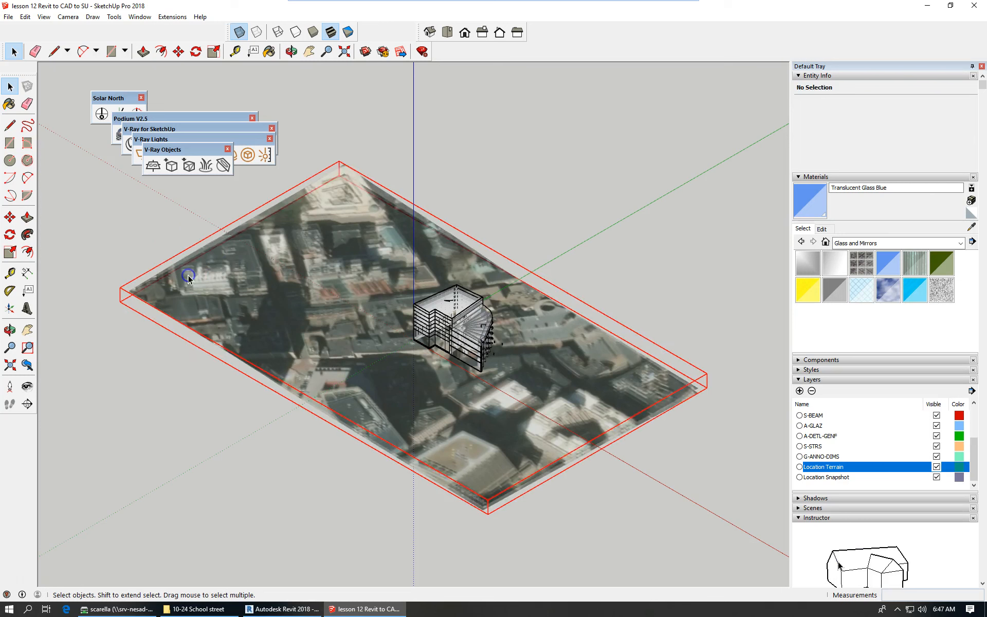
{"action": "right_click", "coordinate": [189, 279]}
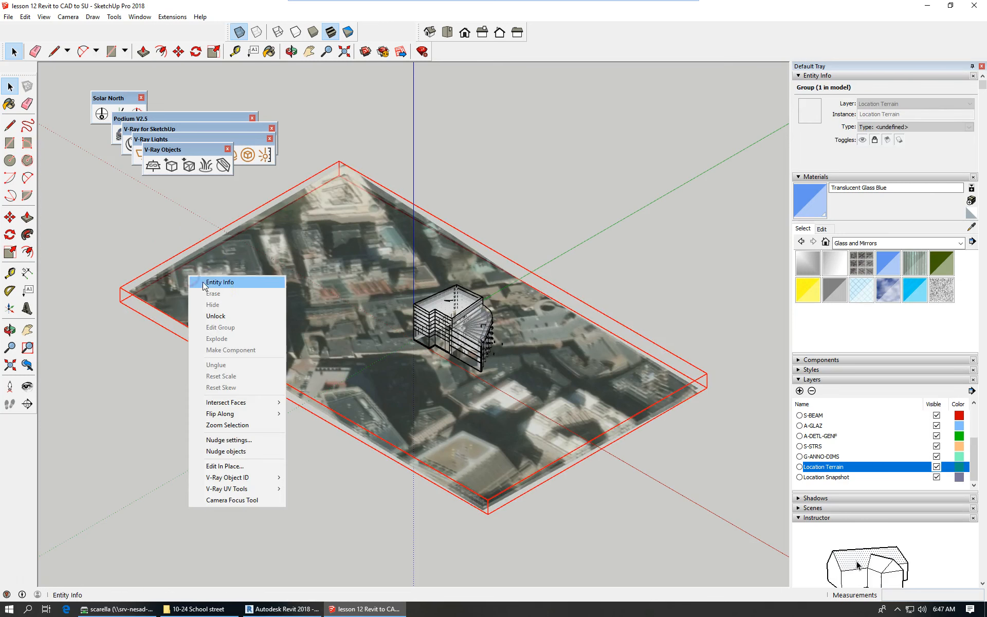
{"action": "left_click", "coordinate": [239, 315]}
Combine the terrain and snapshot images into one group and view it from the top.
{"action": "left_click_drag", "start_coordinate": [164, 329], "coordinate": [88, 237]}
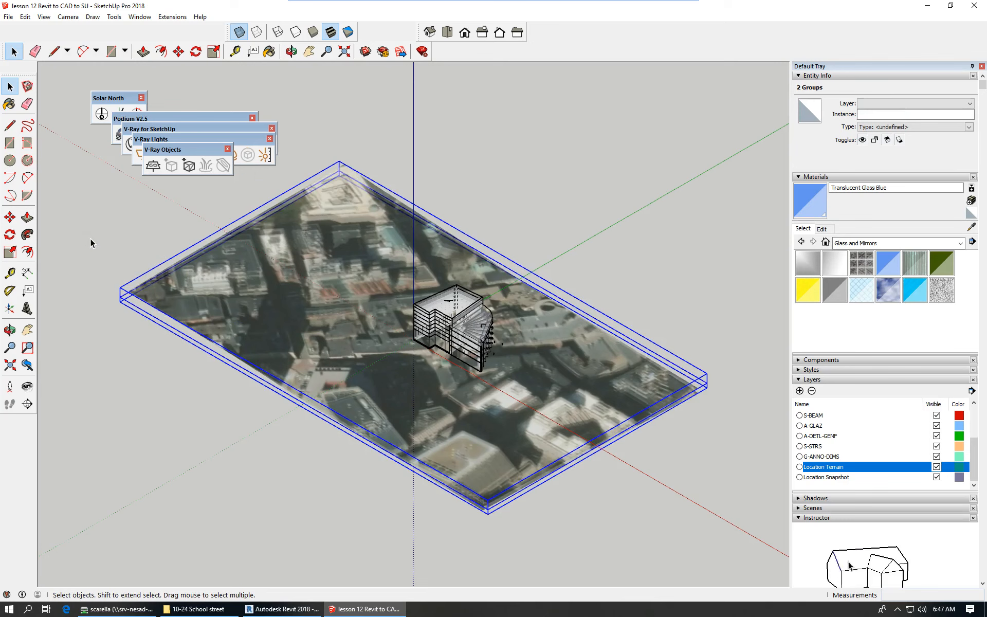
{"action": "left_click", "coordinate": [25, 16]}
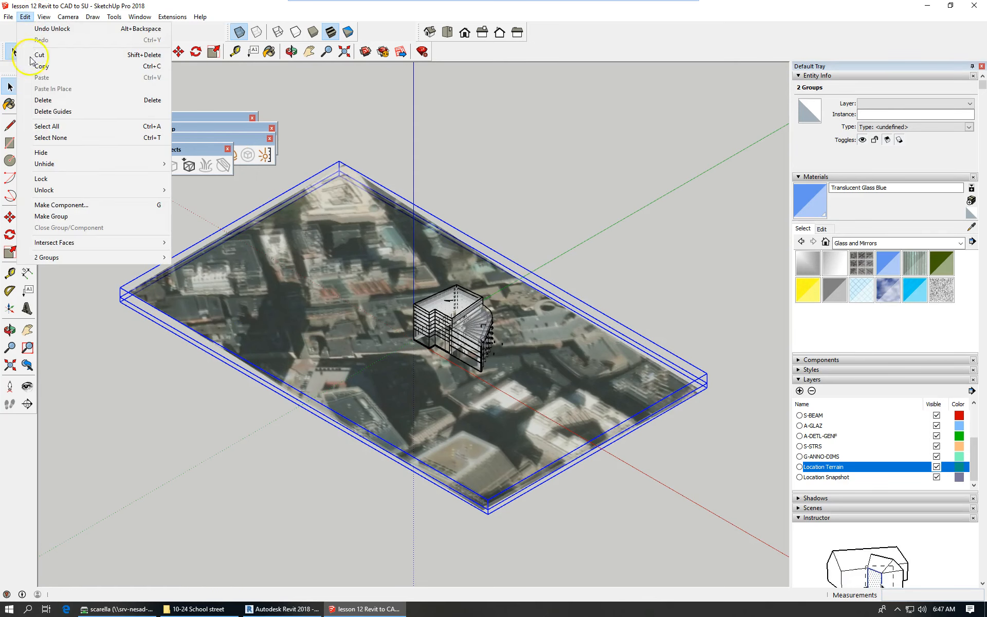
{"action": "left_click", "coordinate": [68, 217]}
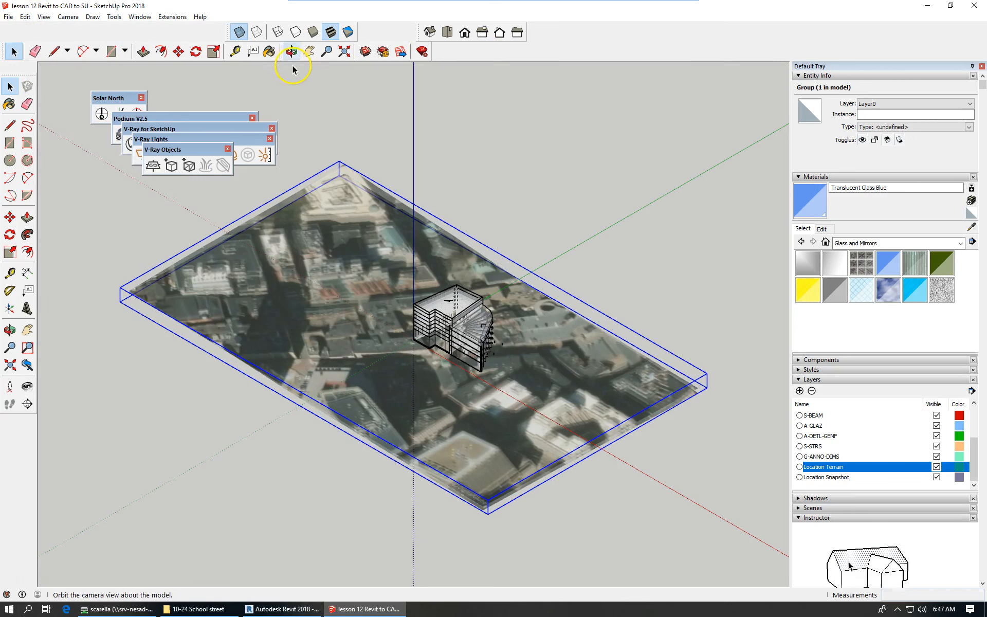
{"action": "left_click", "coordinate": [448, 32]}
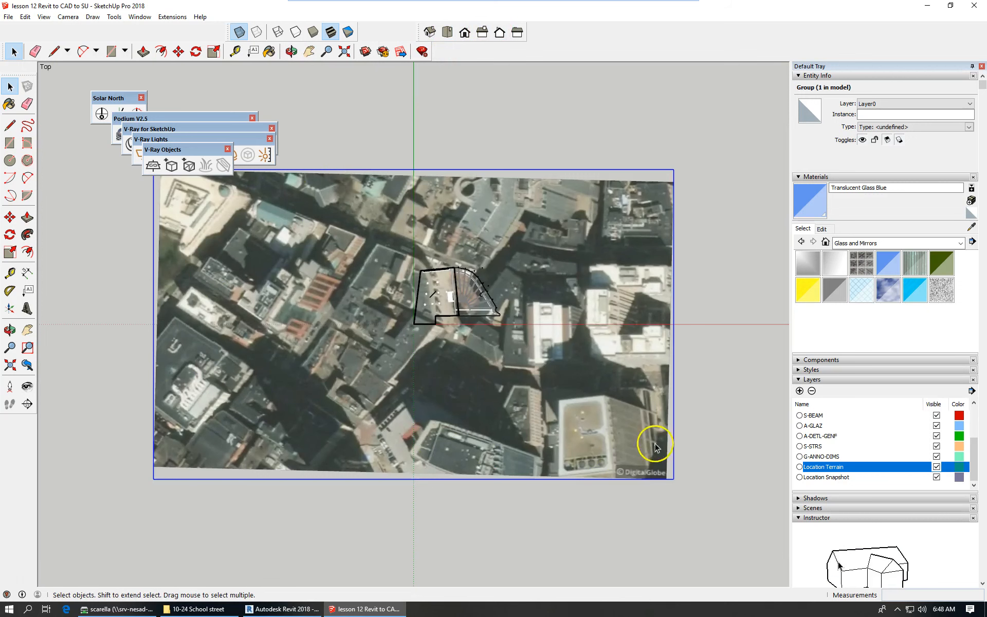
Rotate the combined aerial image group 24° about a point on the image, then return to Select.
{"action": "scroll", "coordinate": [617, 326], "scroll_direction": "up", "scroll_amount": 1}
{"action": "scroll", "coordinate": [600, 324], "scroll_direction": "up", "scroll_amount": 1}
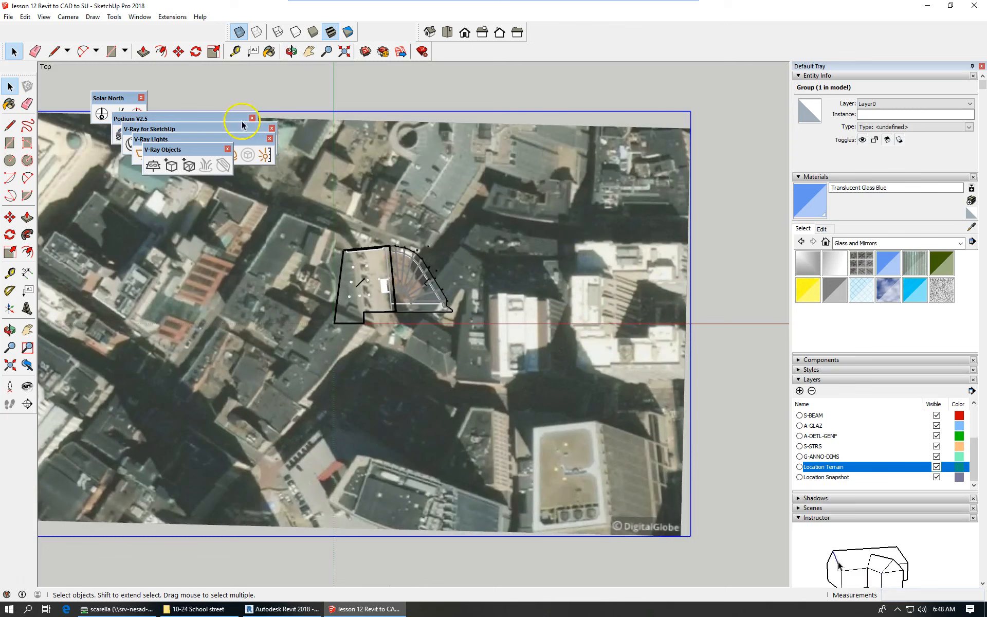
{"action": "left_click", "coordinate": [196, 52]}
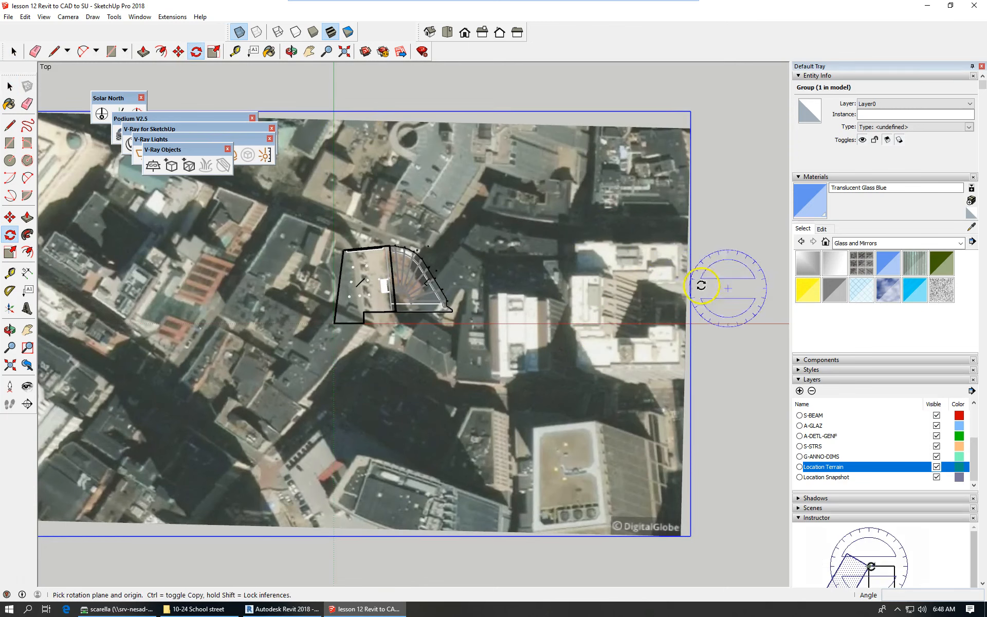
{"action": "left_click", "coordinate": [603, 268]}
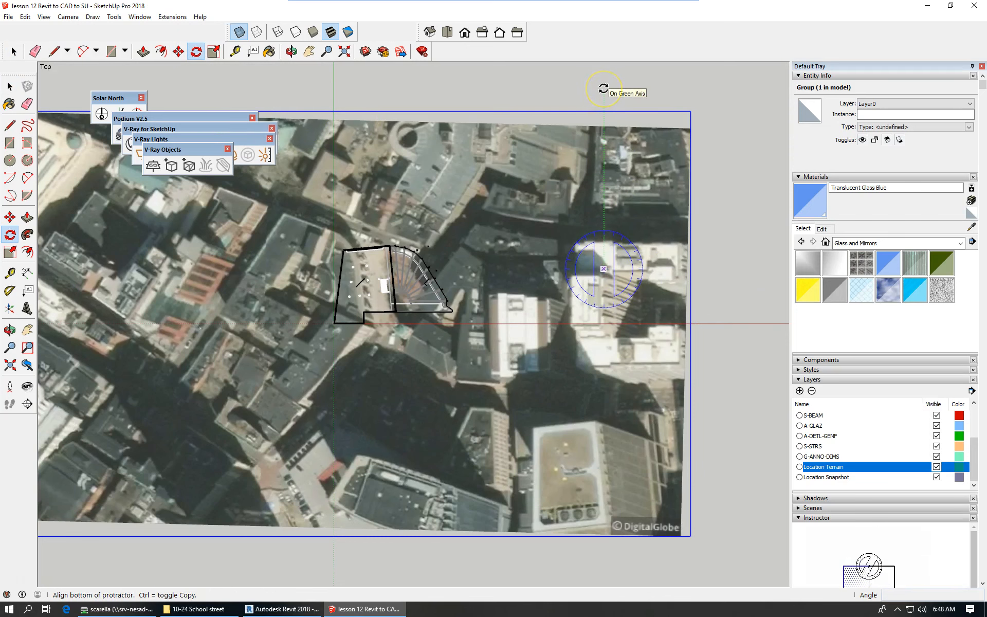
{"action": "left_click", "coordinate": [527, 100]}
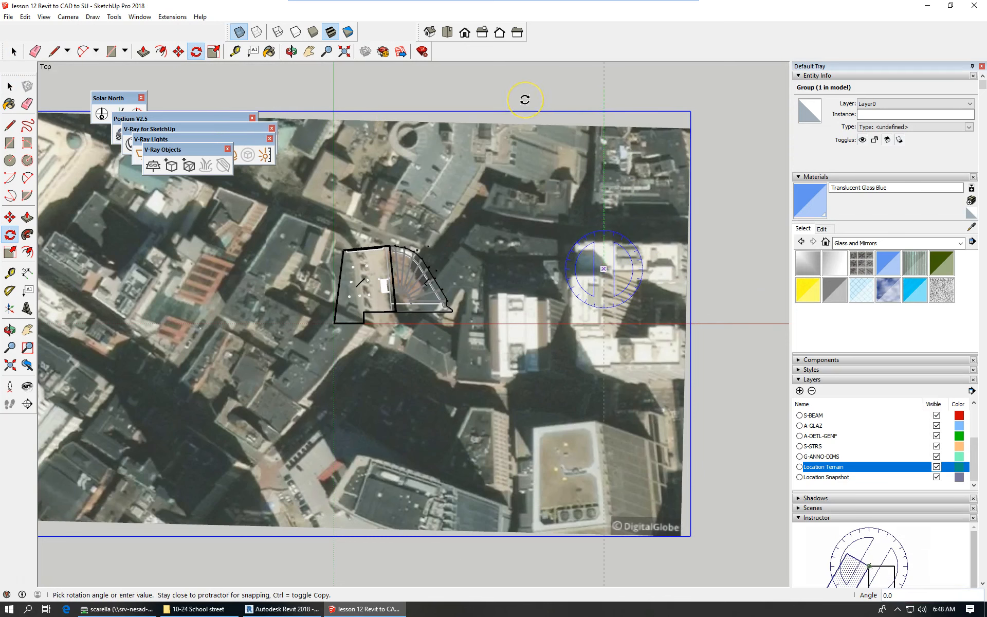
{"action": "type", "text": "25"}
{"action": "key", "text": "Return"}
{"action": "type", "text": "24"}
{"action": "key", "text": "Return"}
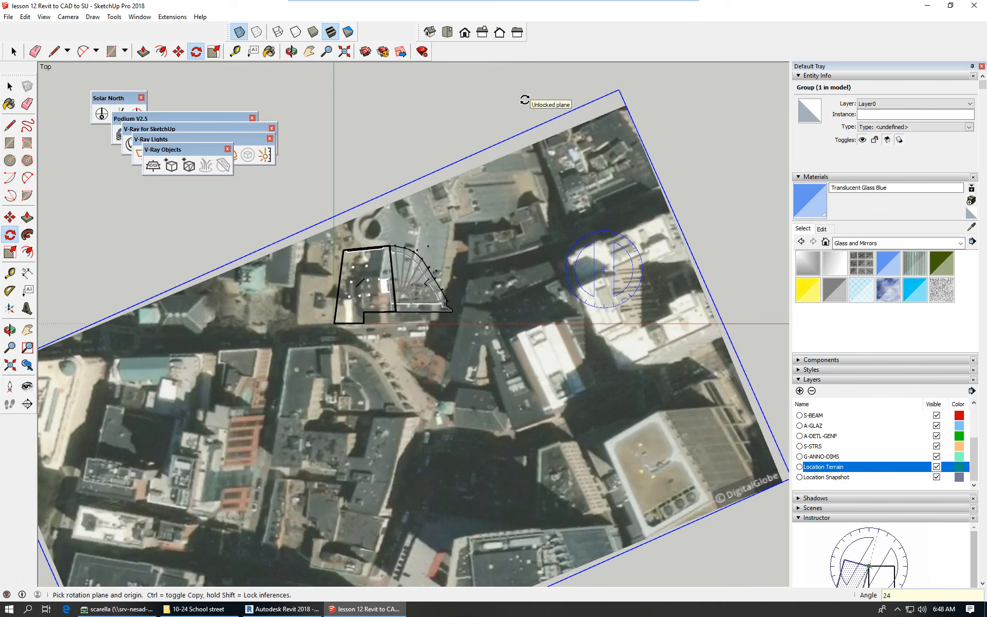
{"action": "left_click", "coordinate": [9, 88]}
{"action": "left_click", "coordinate": [9, 87]}
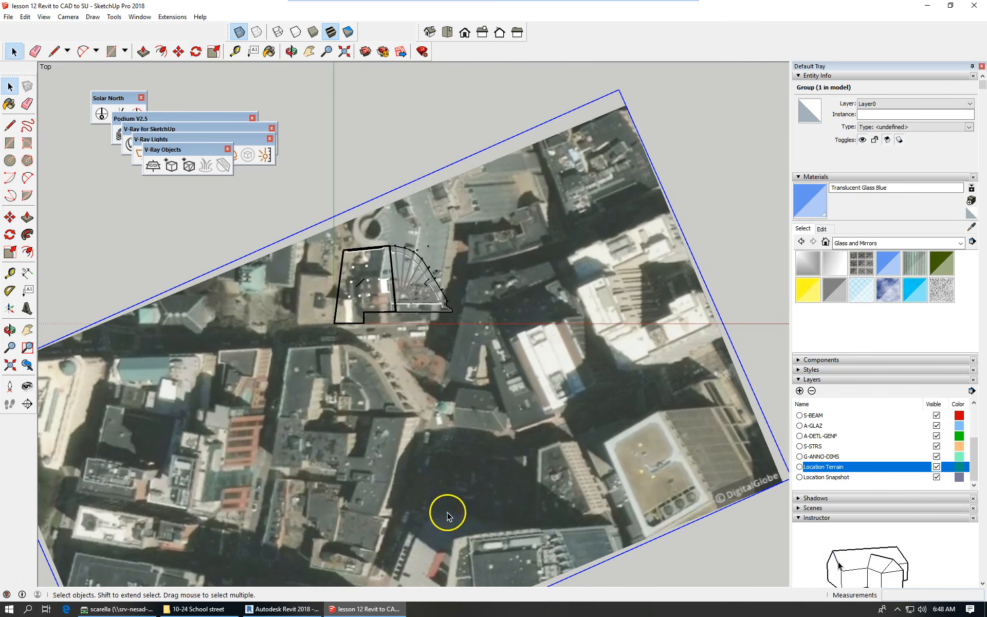
{"action": "scroll", "coordinate": [280, 430], "scroll_direction": "up", "scroll_amount": 2}
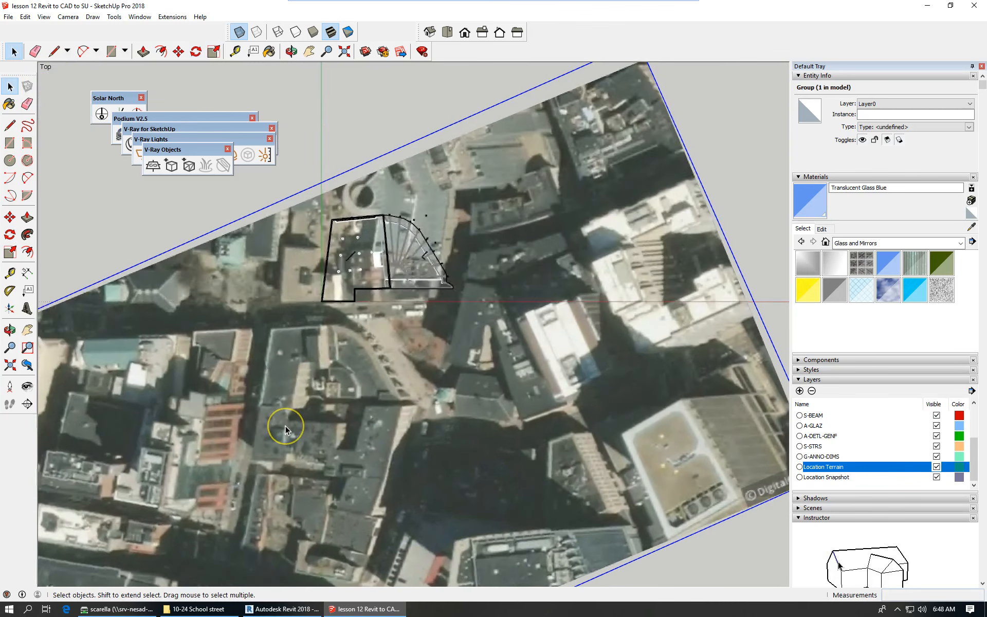
{"action": "scroll", "coordinate": [285, 425], "scroll_direction": "up", "scroll_amount": 2}
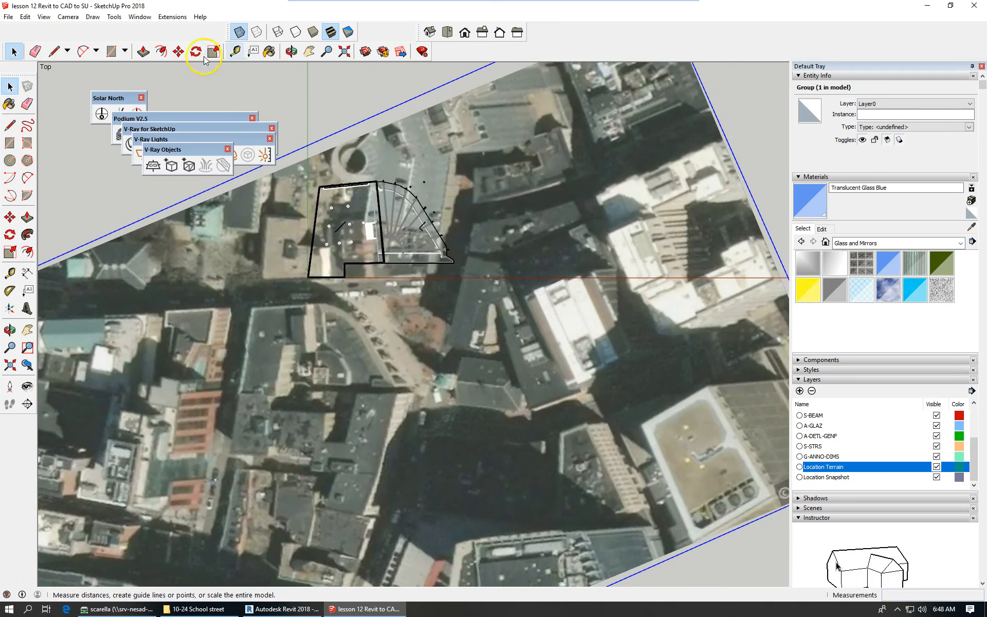
{"action": "left_click", "coordinate": [178, 51]}
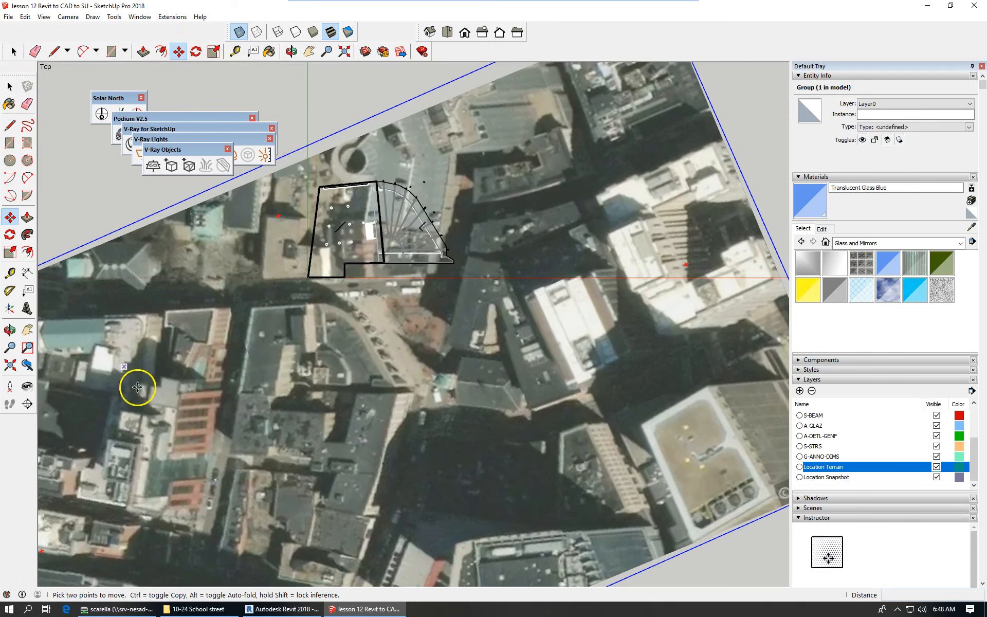
{"action": "scroll", "coordinate": [246, 309], "scroll_direction": "up", "scroll_amount": 1}
{"action": "scroll", "coordinate": [245, 303], "scroll_direction": "up", "scroll_amount": 1}
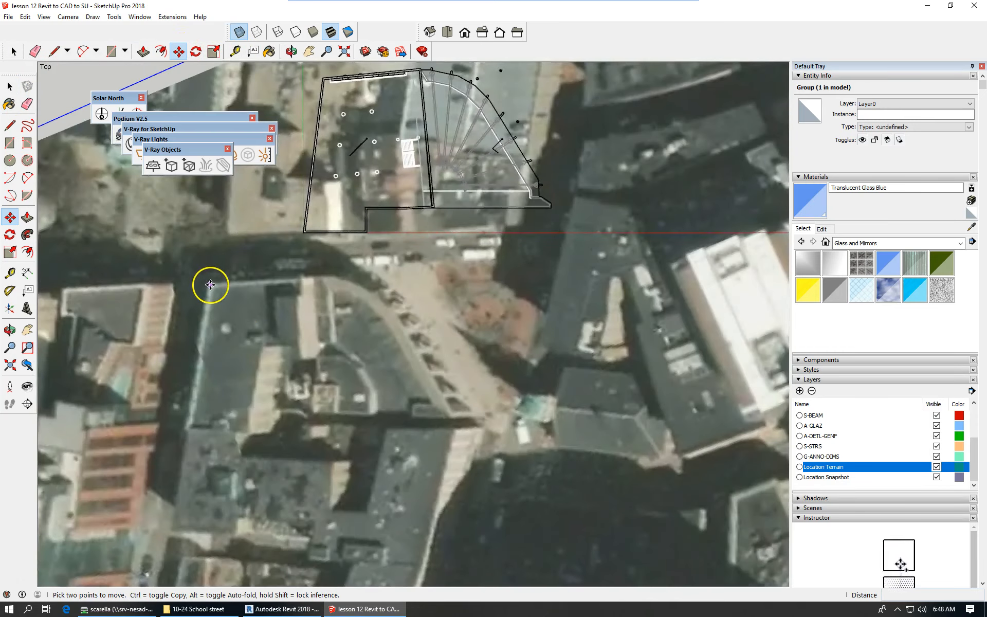
{"action": "mouse_move", "coordinate": [211, 286]}
{"action": "left_mouse_down"}
{"action": "mouse_move", "coordinate": [257, 227]}
{"action": "mouse_move", "coordinate": [323, 82]}
{"action": "left_mouse_up"}
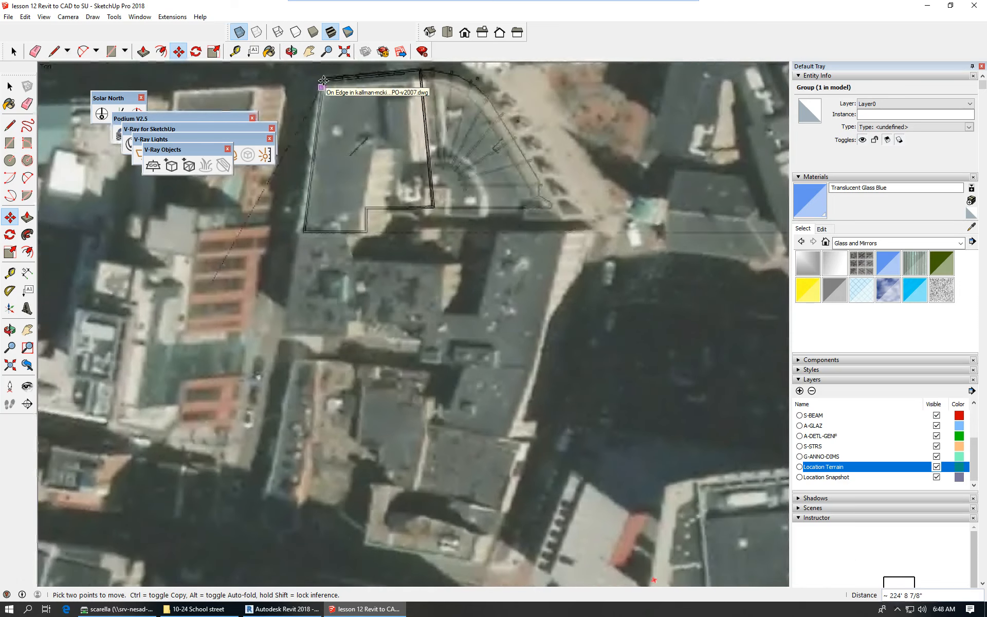
{"action": "left_click", "coordinate": [323, 82]}
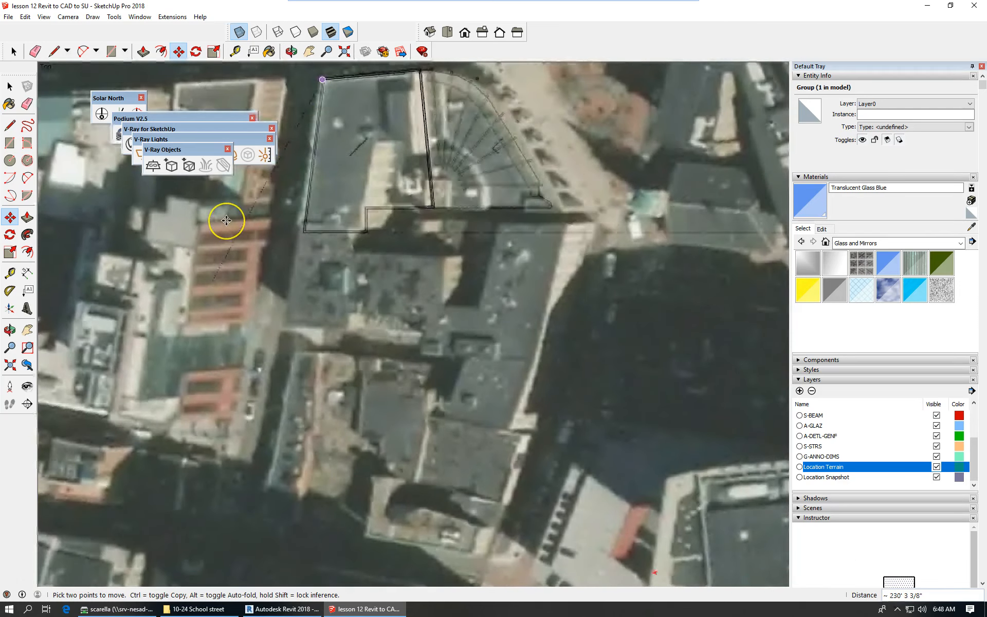
{"action": "key", "text": "Escape"}
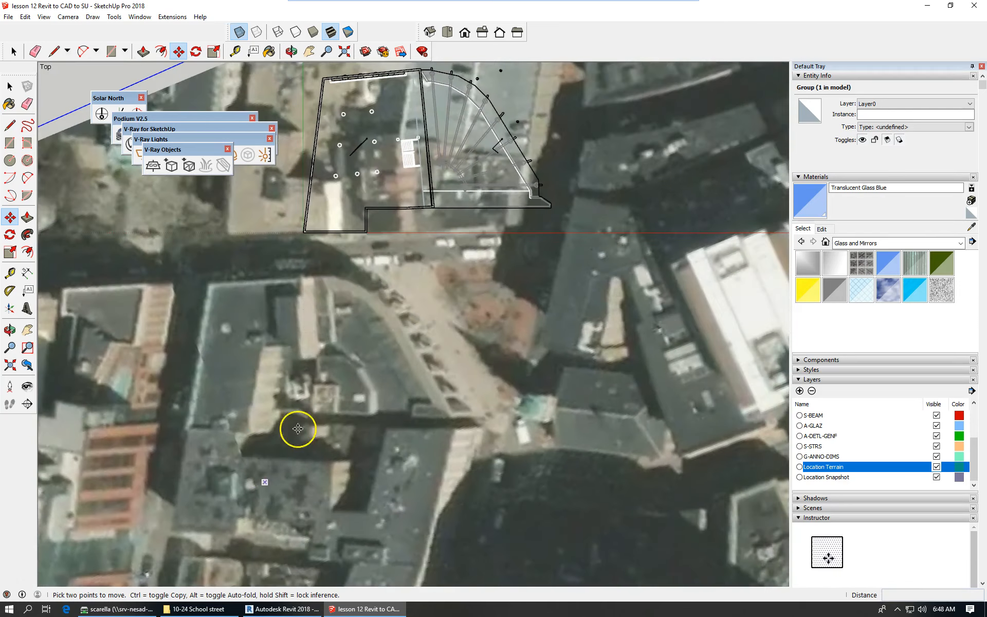
{"action": "scroll", "coordinate": [529, 242], "scroll_direction": "down", "scroll_amount": 3}
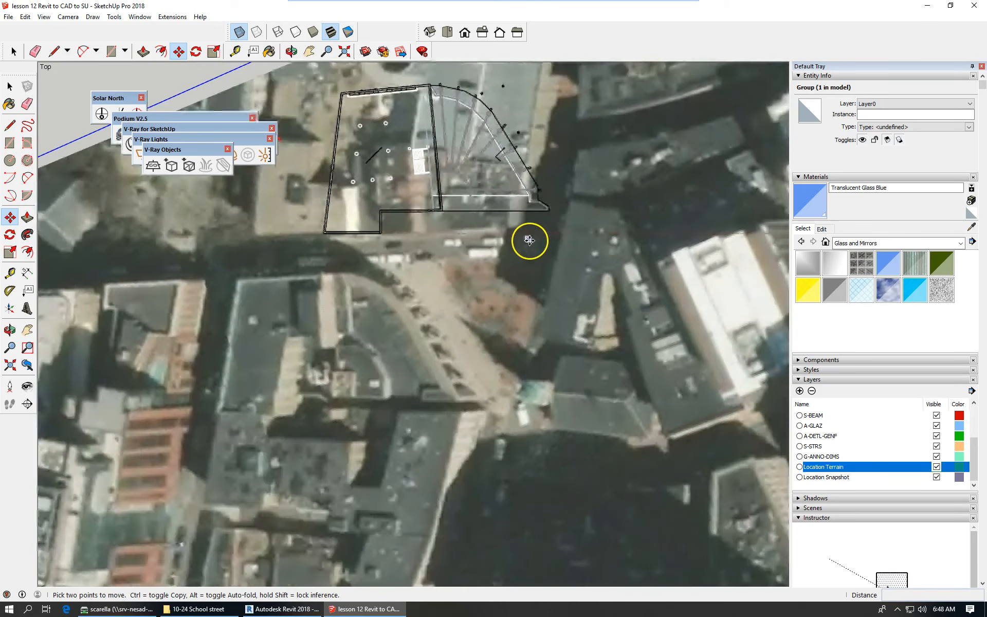
{"action": "scroll", "coordinate": [530, 239], "scroll_direction": "down", "scroll_amount": 1}
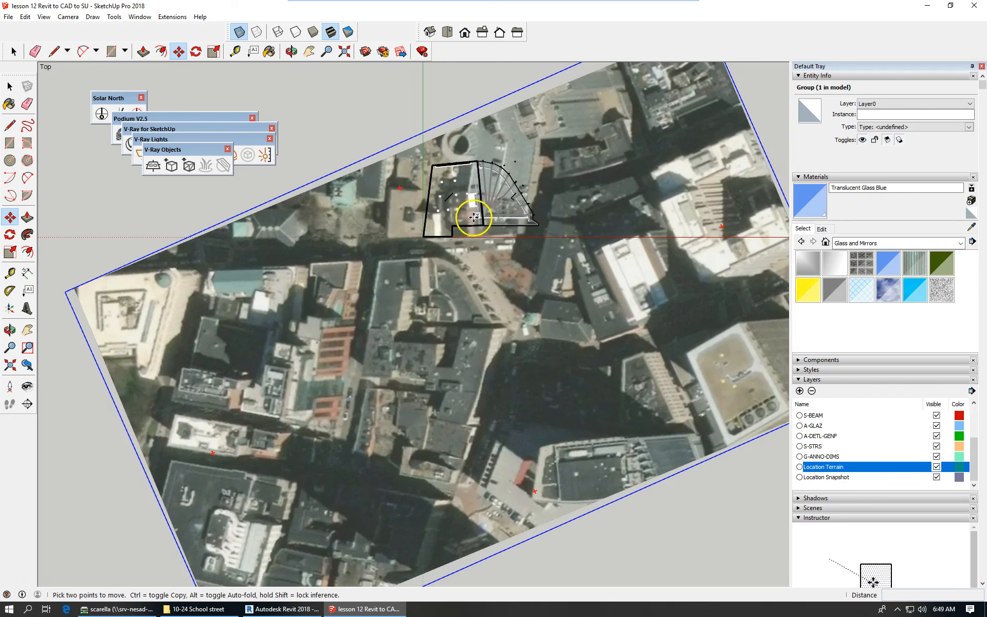
{"action": "scroll", "coordinate": [399, 261], "scroll_direction": "up", "scroll_amount": 2}
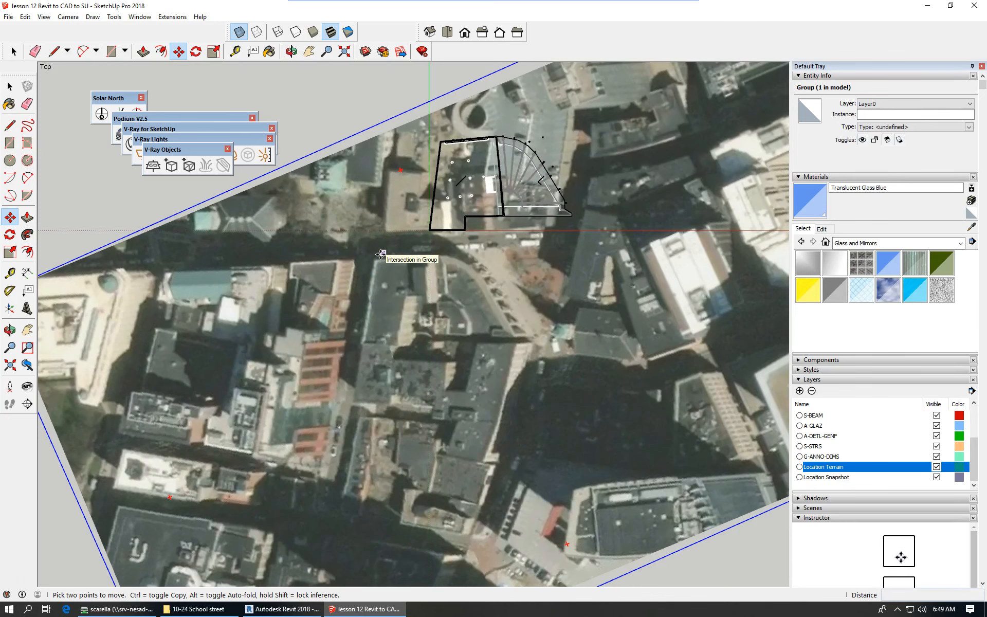
{"action": "scroll", "coordinate": [504, 234], "scroll_direction": "down", "scroll_amount": 1}
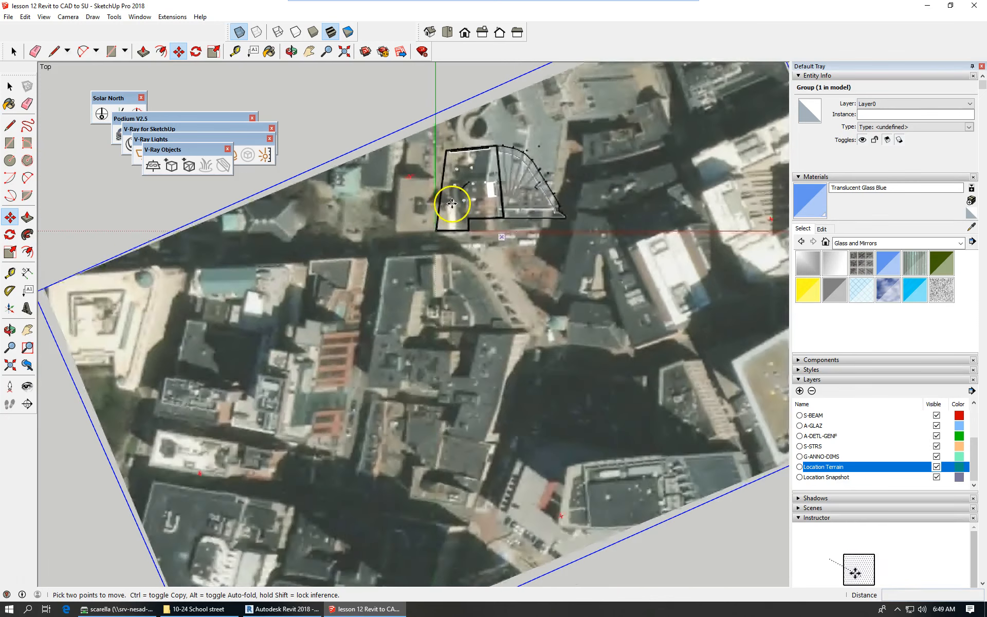
{"action": "scroll", "coordinate": [452, 204], "scroll_direction": "down", "scroll_amount": 1}
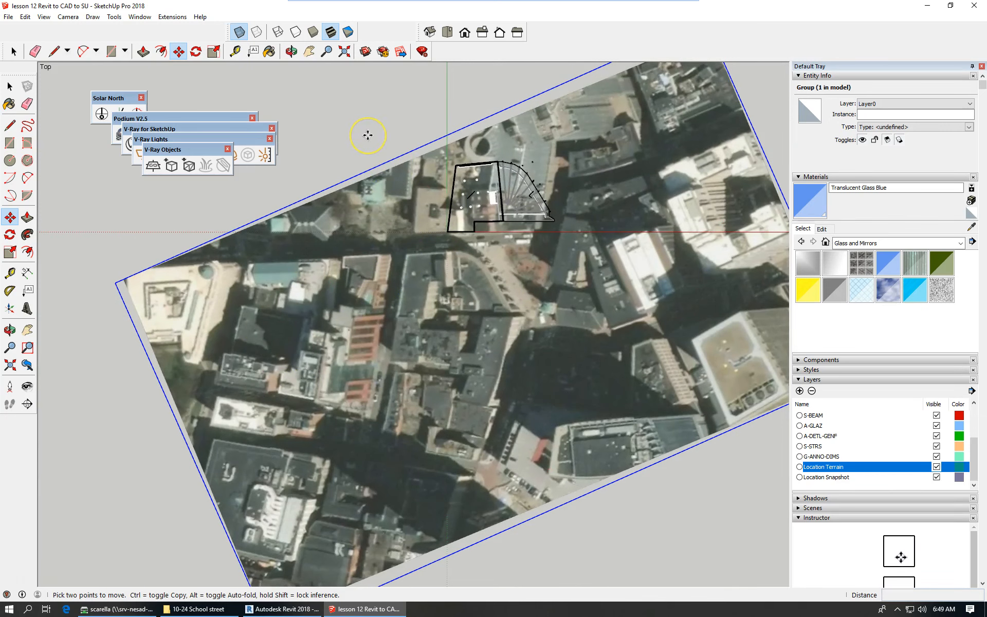
{"action": "scroll", "coordinate": [368, 135], "scroll_direction": "up", "scroll_amount": 3}
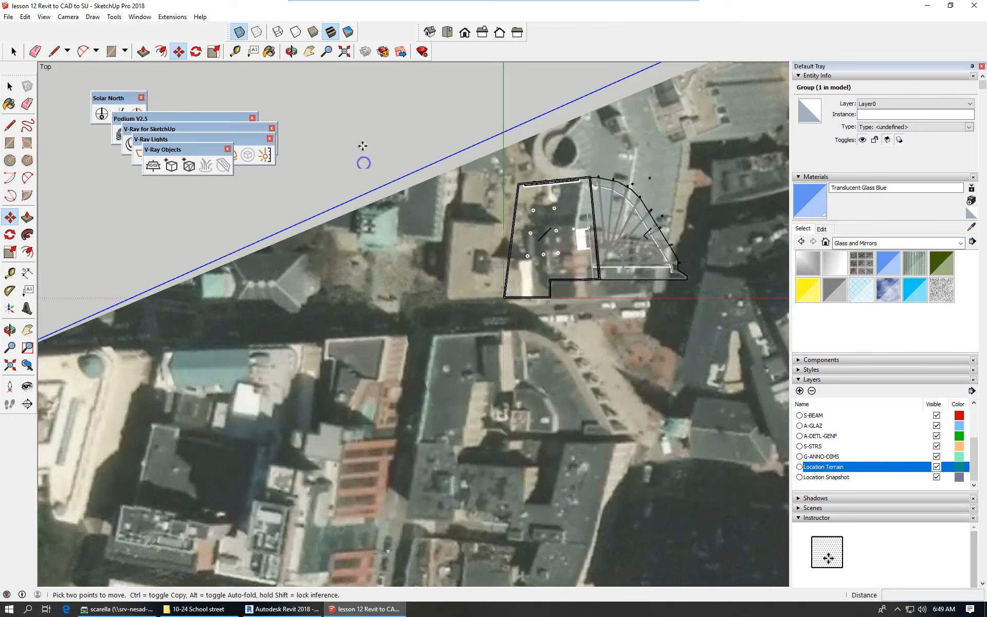
Pick up the aerial image group and set it down in a new position under the building.
{"action": "left_click", "coordinate": [363, 133]}
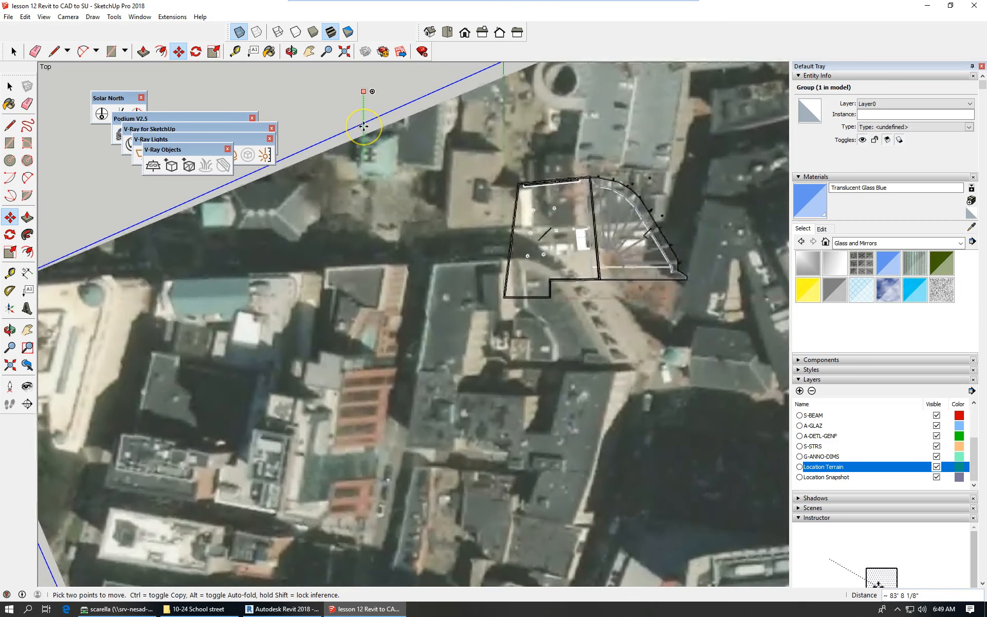
{"action": "scroll", "coordinate": [363, 115], "scroll_direction": "down", "scroll_amount": 2}
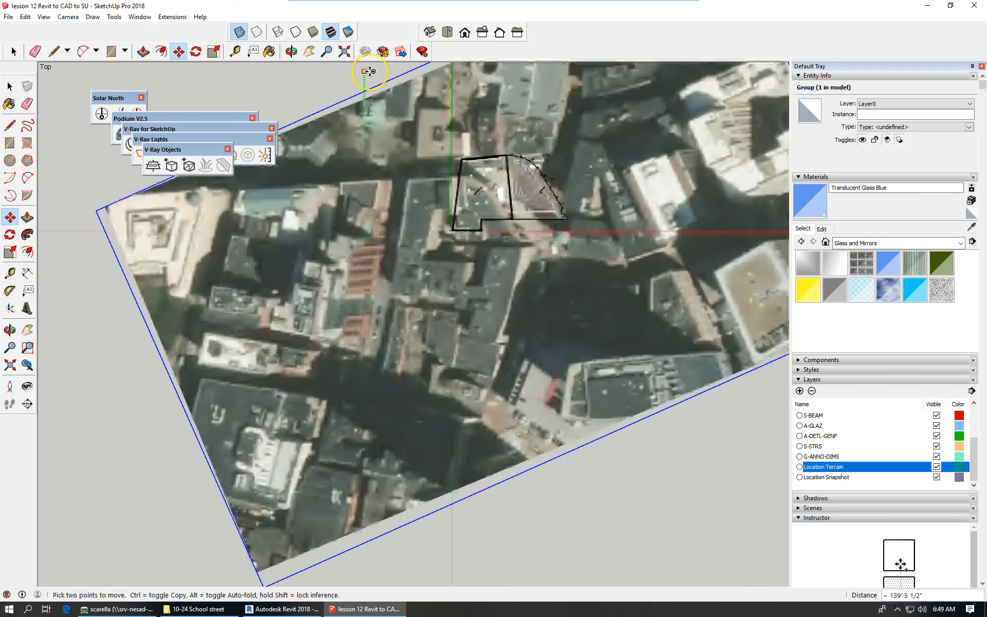
{"action": "left_click", "coordinate": [370, 73]}
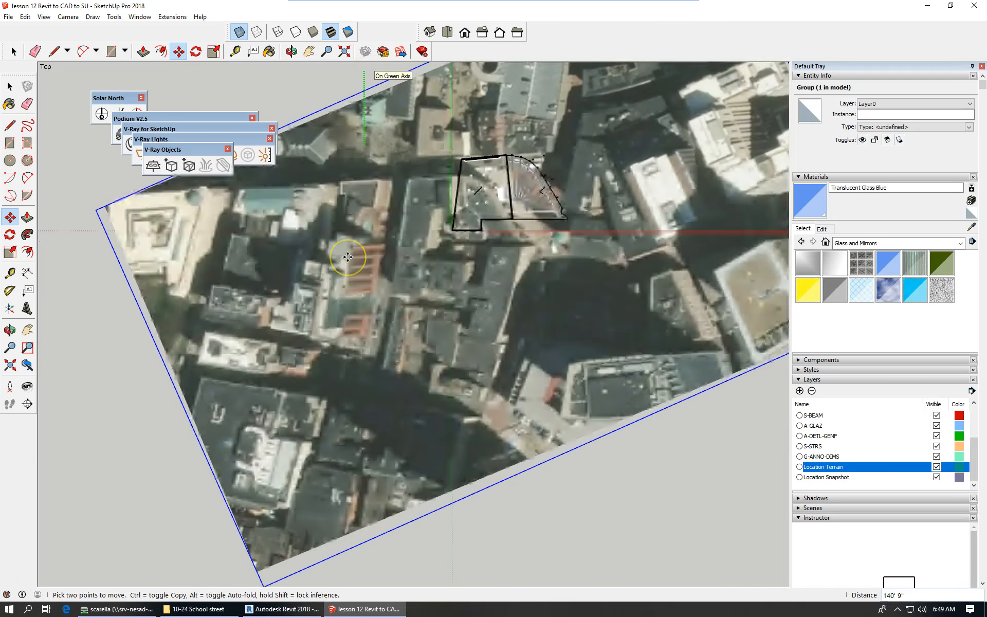
{"action": "scroll", "coordinate": [366, 88], "scroll_direction": "down", "scroll_amount": 3}
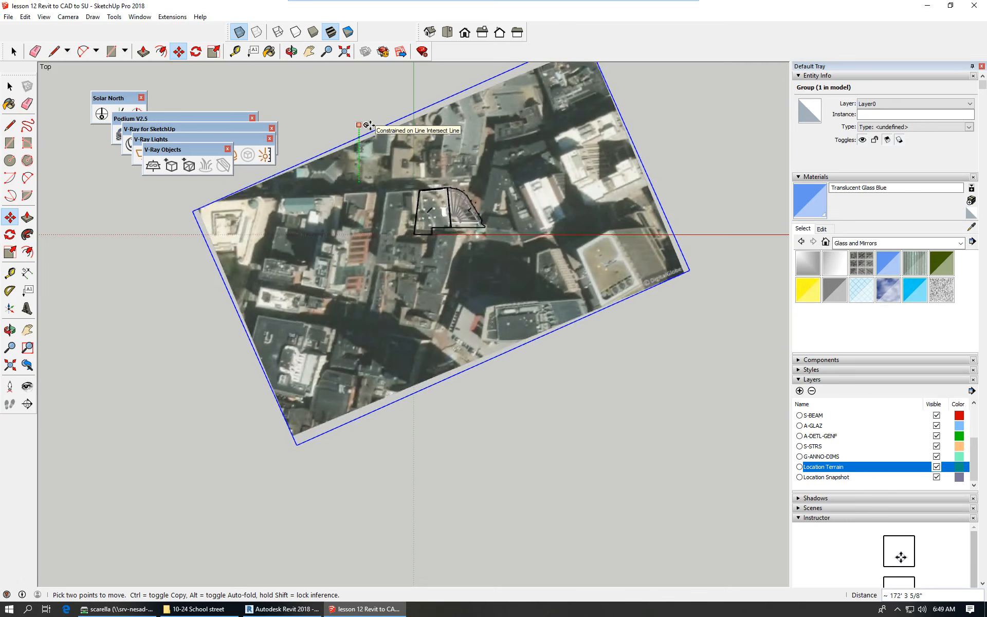
{"action": "left_click", "coordinate": [369, 125]}
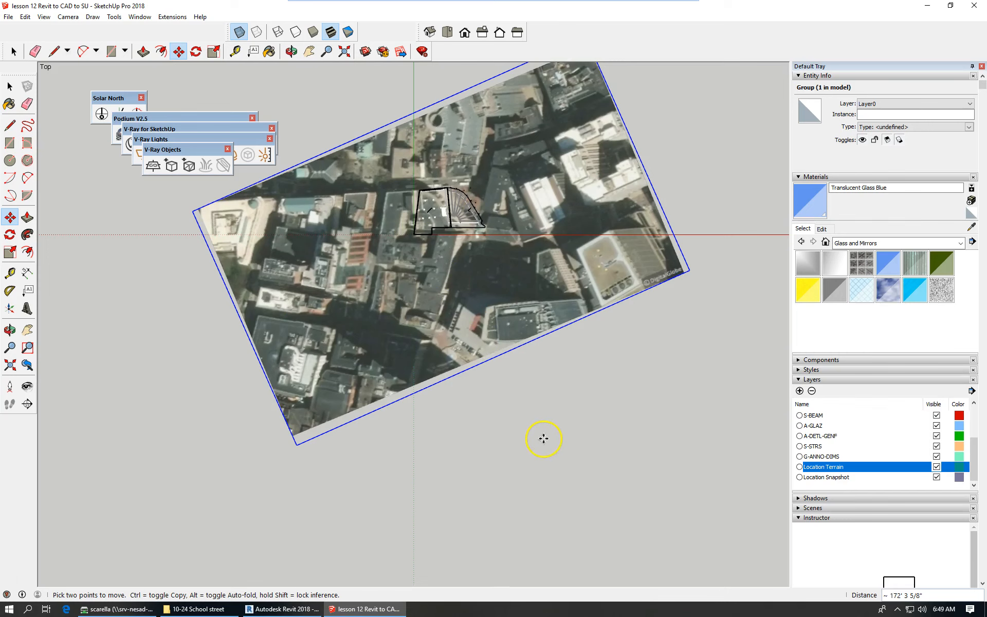
{"action": "scroll", "coordinate": [543, 439], "scroll_direction": "up", "scroll_amount": 1}
{"action": "scroll", "coordinate": [498, 422], "scroll_direction": "up", "scroll_amount": 1}
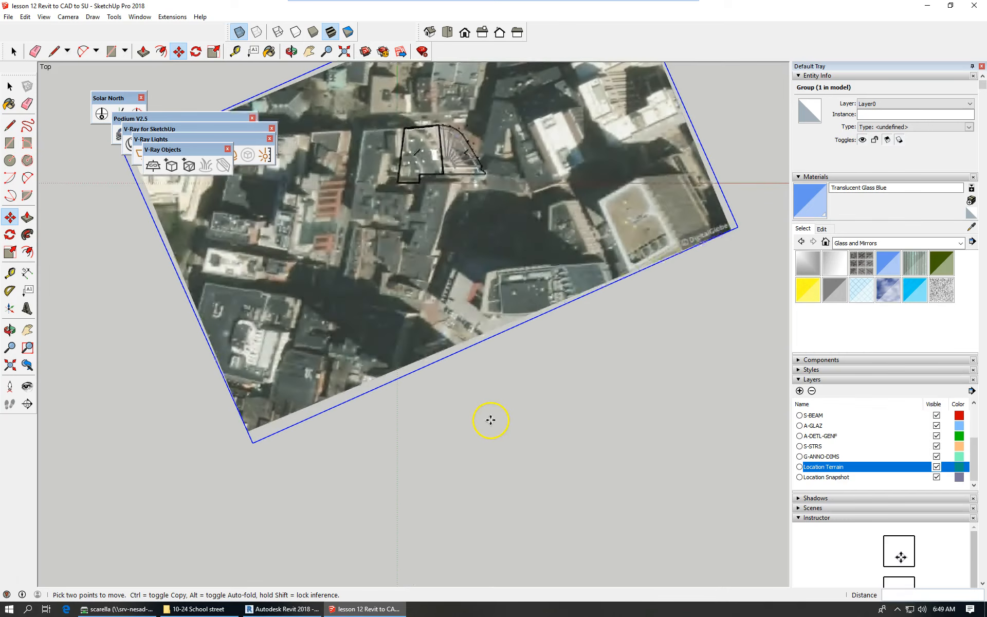
Slide the aerial image 100' 4 11/16" along the red axis, then switch to Front view.
{"action": "left_click", "coordinate": [459, 413]}
{"action": "left_click", "coordinate": [509, 411]}
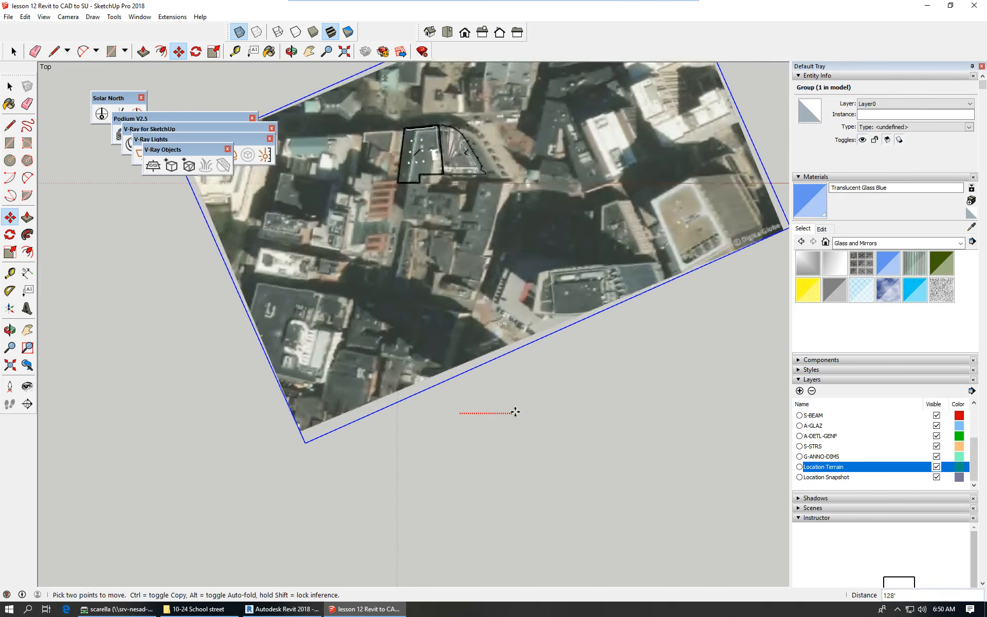
{"action": "left_click", "coordinate": [500, 412]}
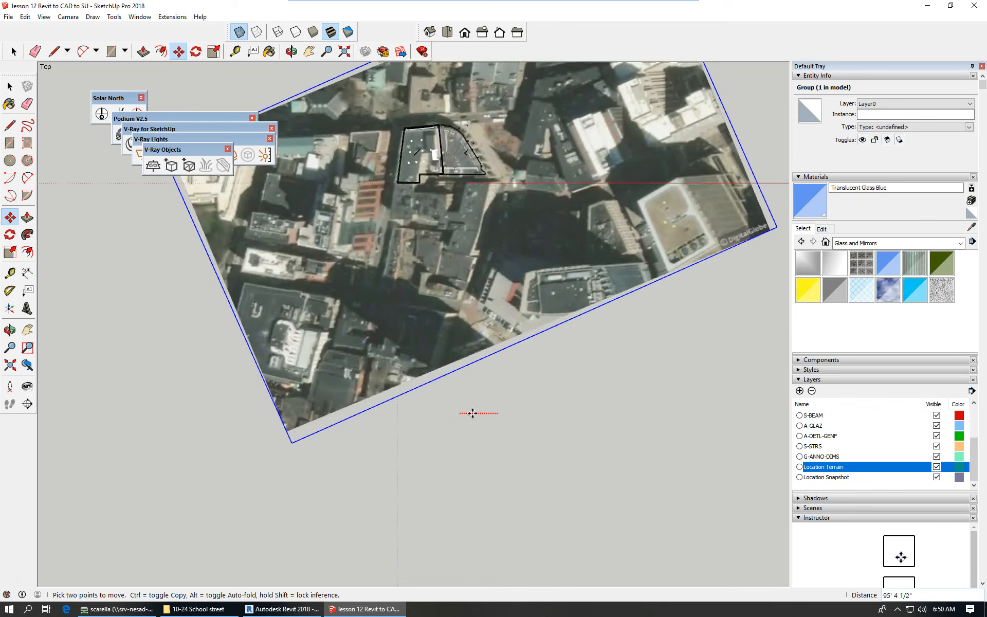
{"action": "left_click", "coordinate": [501, 411]}
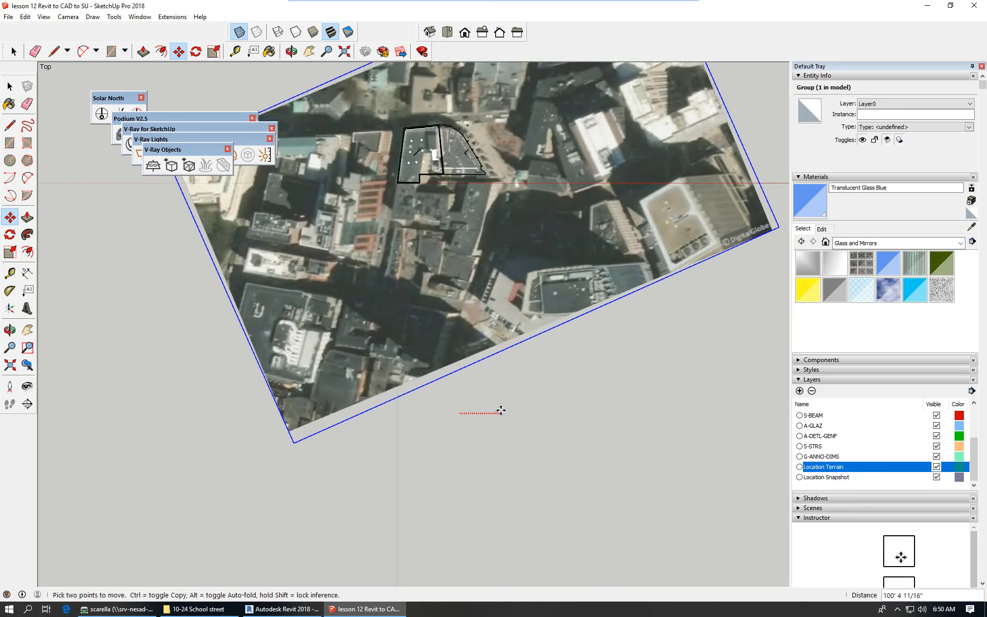
{"action": "left_click", "coordinate": [501, 410]}
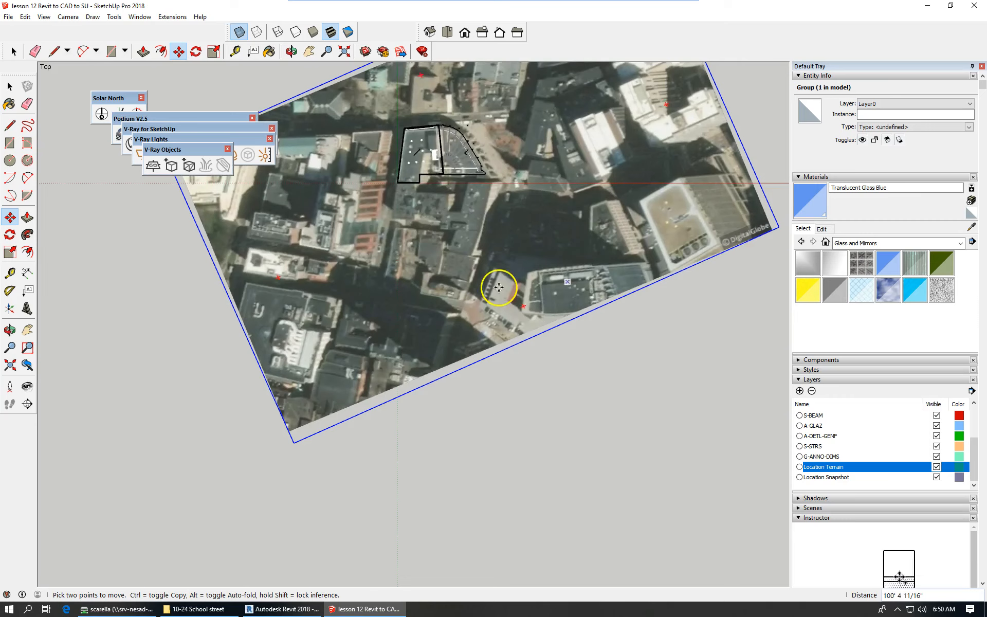
{"action": "left_click", "coordinate": [465, 32]}
{"action": "scroll", "coordinate": [370, 366], "scroll_direction": "up", "scroll_amount": 5}
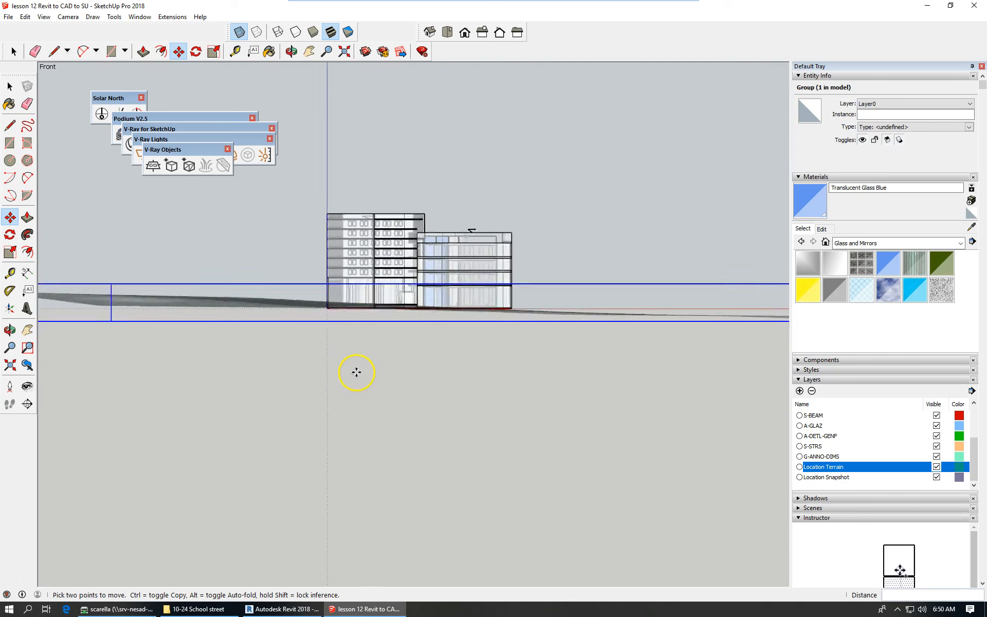
{"action": "scroll", "coordinate": [356, 372], "scroll_direction": "up", "scroll_amount": 1}
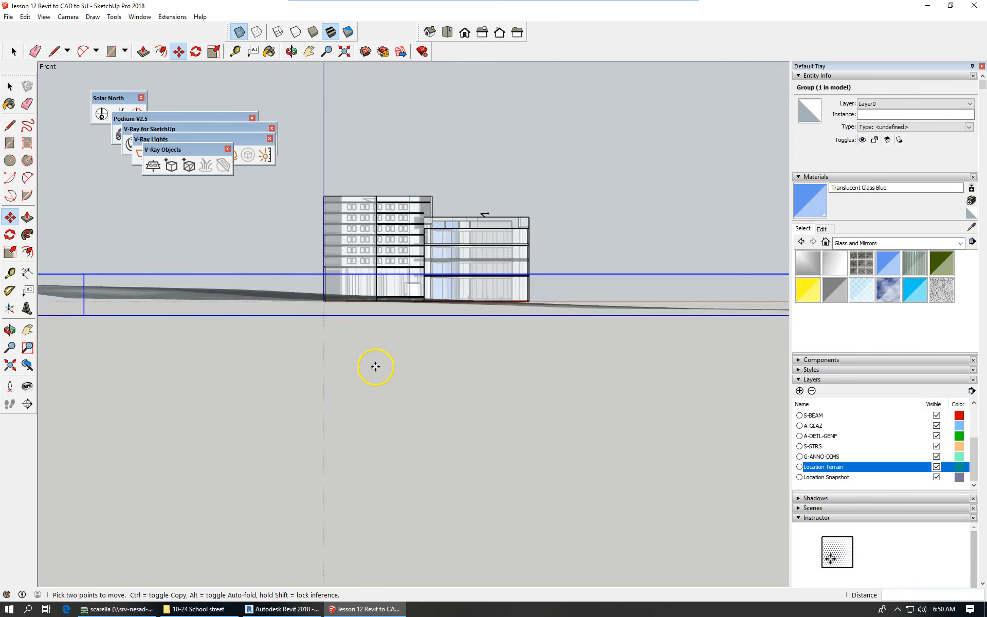
{"action": "scroll", "coordinate": [375, 366], "scroll_direction": "down", "scroll_amount": 3}
{"action": "scroll", "coordinate": [363, 348], "scroll_direction": "up", "scroll_amount": 4}
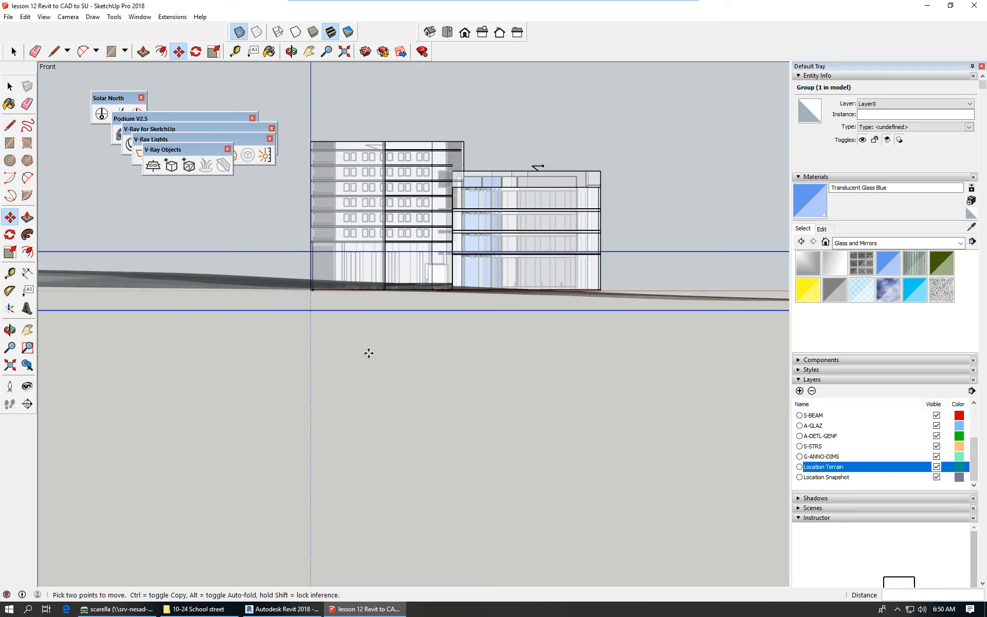
{"action": "left_click", "coordinate": [576, 397]}
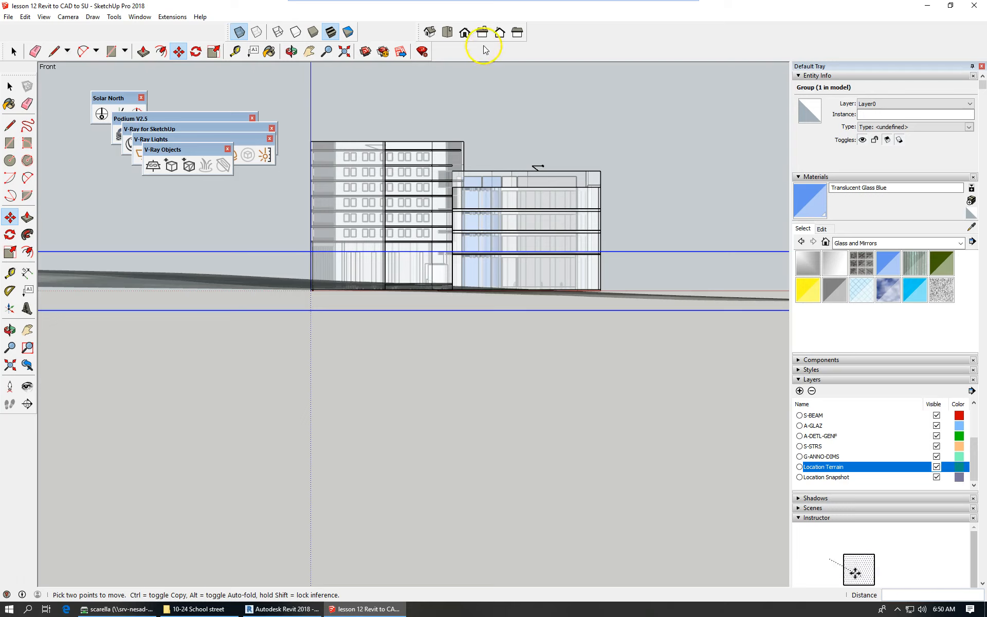
{"action": "scroll", "coordinate": [433, 302], "scroll_direction": "up", "scroll_amount": 1}
{"action": "scroll", "coordinate": [433, 302], "scroll_direction": "up", "scroll_amount": 1}
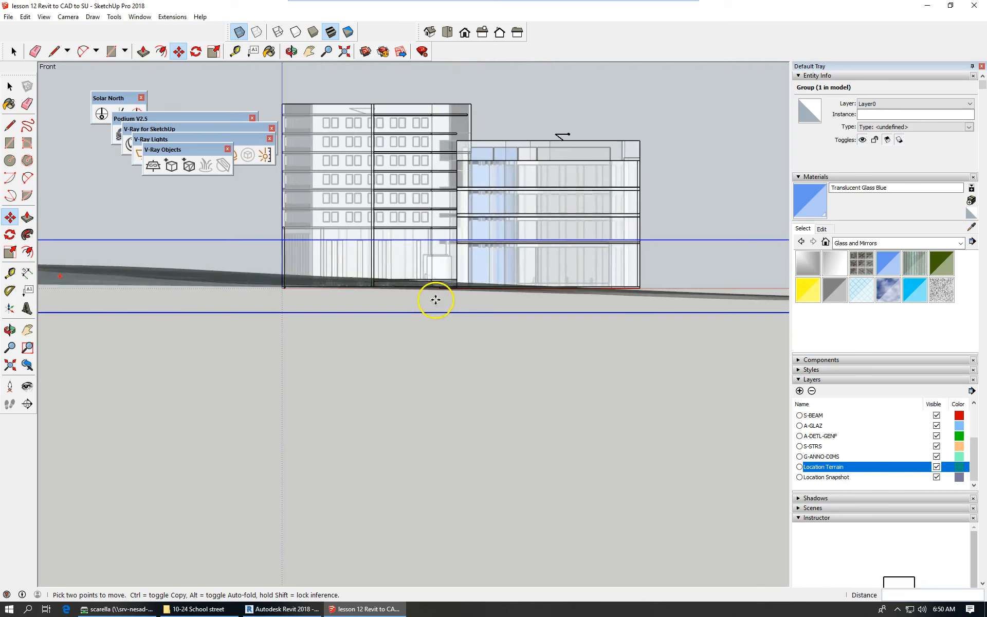
Switch to Back view, zoom in, and orbit to an angled view from above.
{"action": "left_click", "coordinate": [499, 34]}
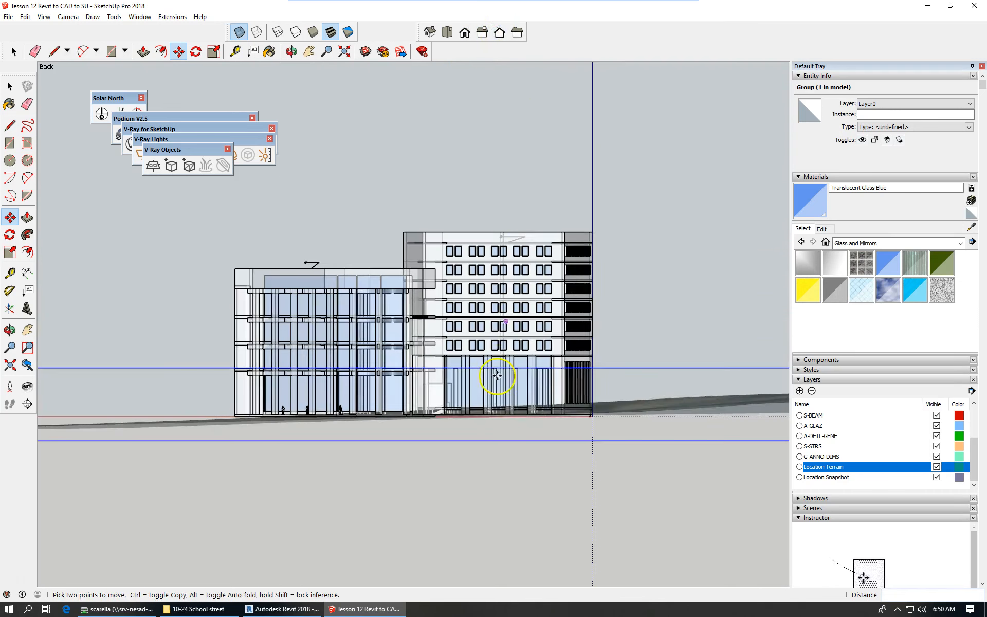
{"action": "scroll", "coordinate": [520, 462], "scroll_direction": "up", "scroll_amount": 3}
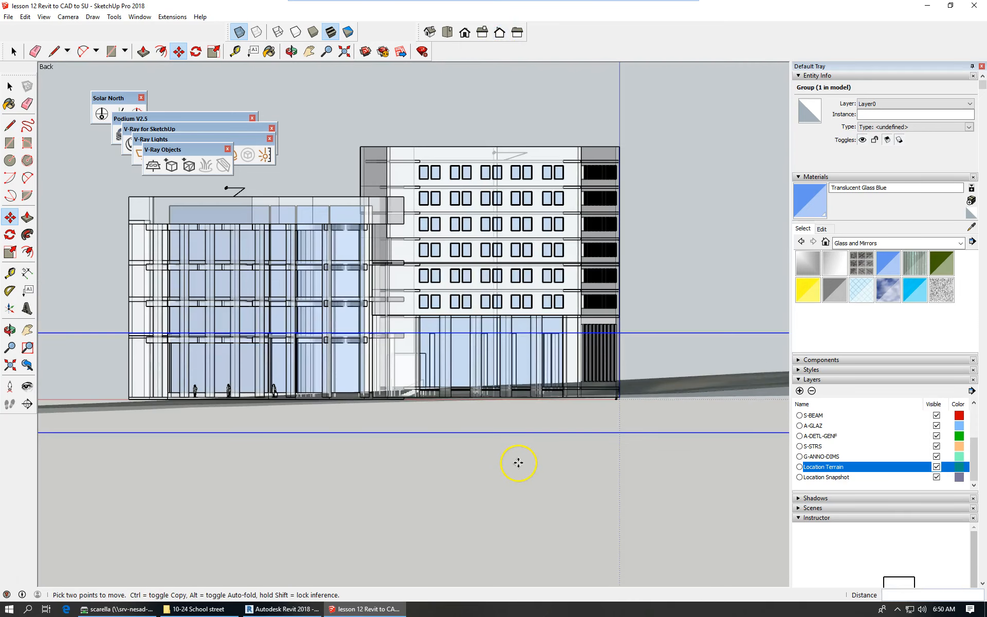
{"action": "scroll", "coordinate": [521, 461], "scroll_direction": "up", "scroll_amount": 2}
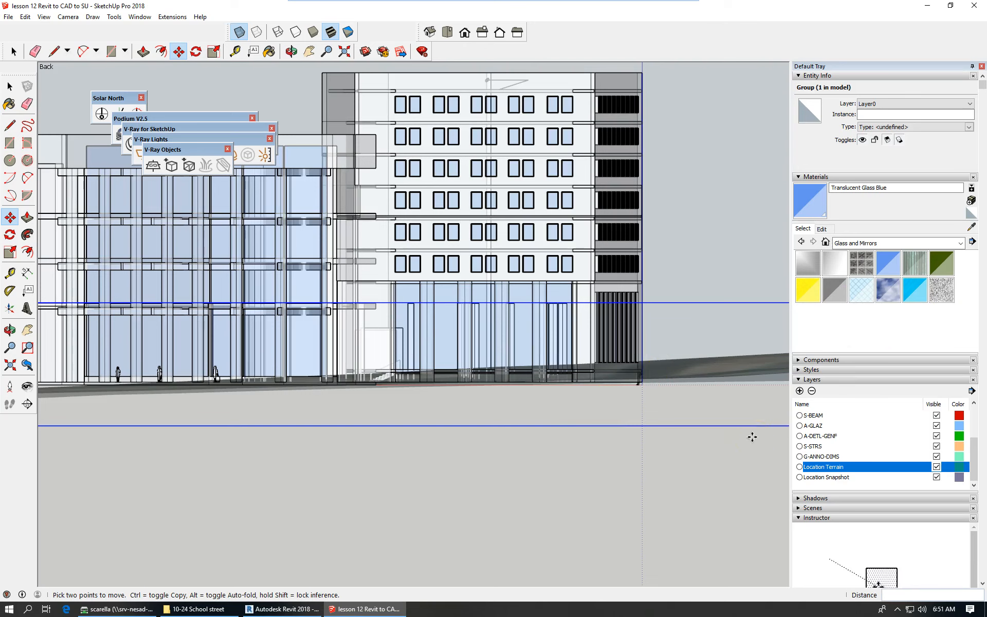
{"action": "scroll", "coordinate": [636, 395], "scroll_direction": "down", "scroll_amount": 4}
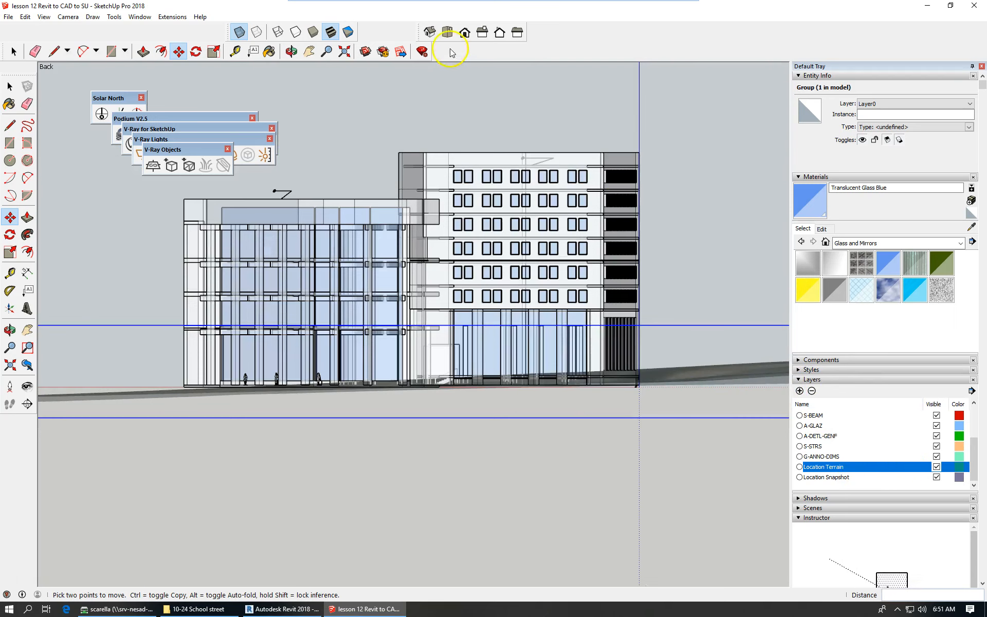
{"action": "middle_click_drag", "start_coordinate": [456, 371], "coordinate": [532, 396]}
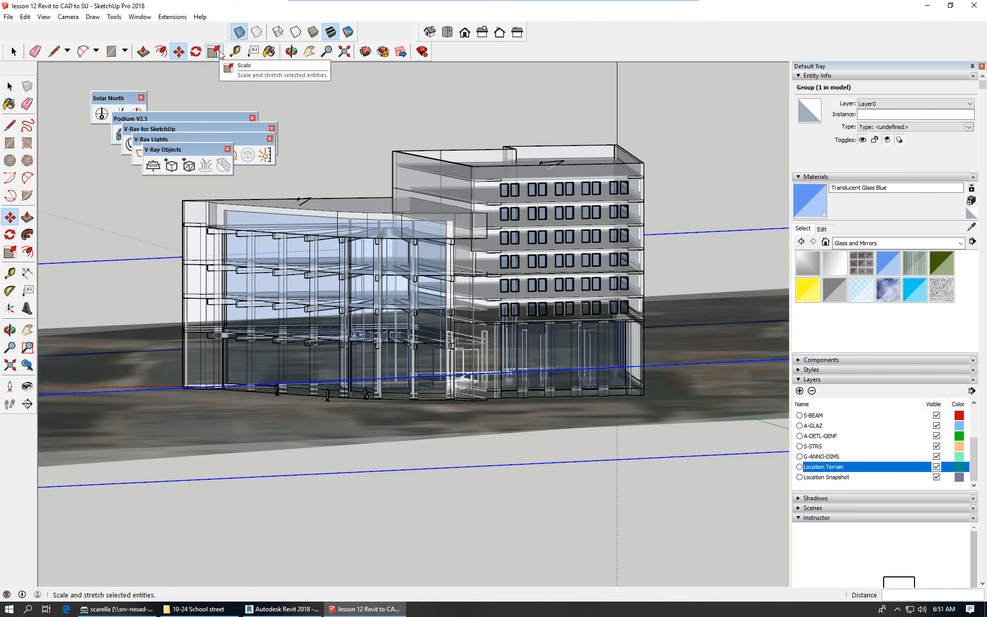
Turn off X-Ray, zoom around the building, then switch to Top view.
{"action": "left_click", "coordinate": [239, 32]}
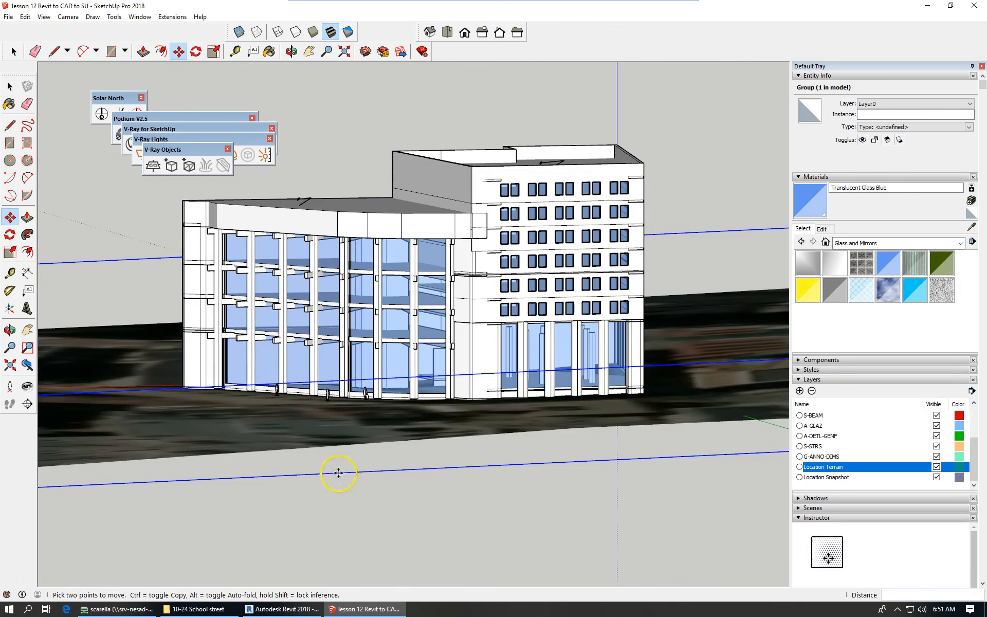
{"action": "scroll", "coordinate": [558, 456], "scroll_direction": "up", "scroll_amount": 3}
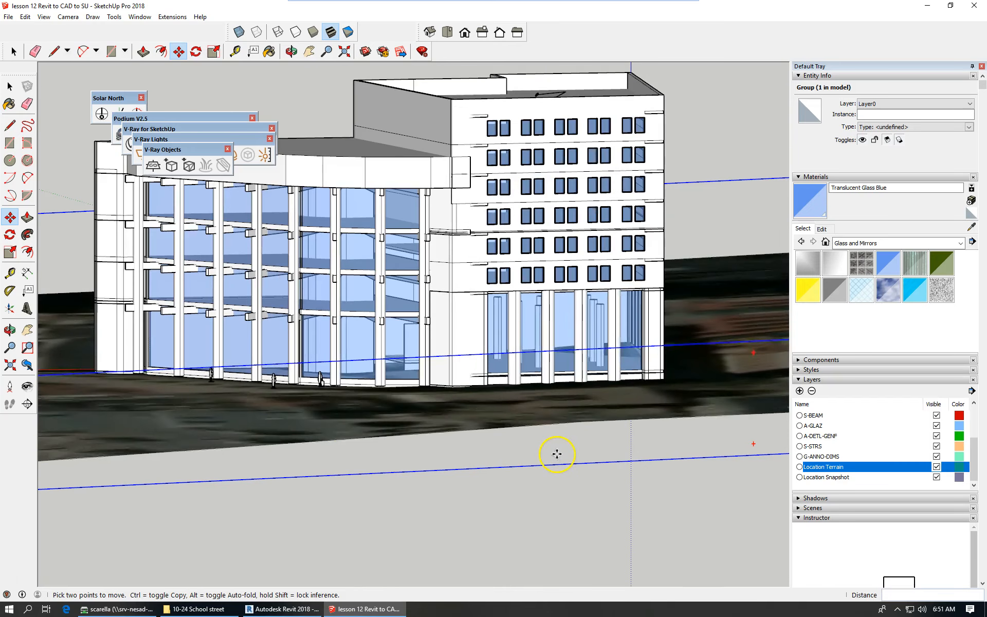
{"action": "scroll", "coordinate": [567, 448], "scroll_direction": "down", "scroll_amount": 3}
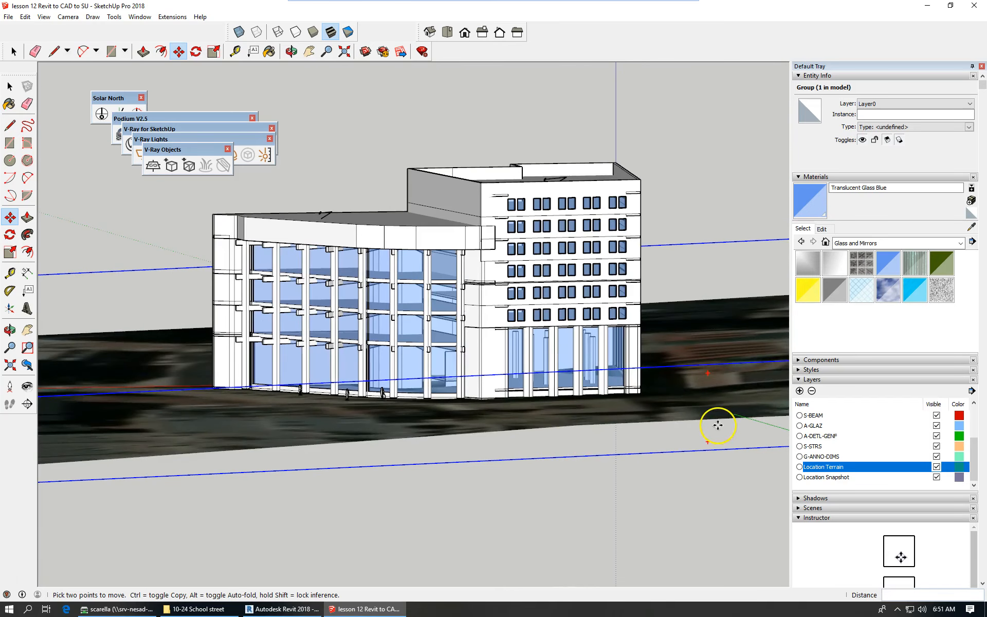
{"action": "scroll", "coordinate": [711, 424], "scroll_direction": "up", "scroll_amount": 1}
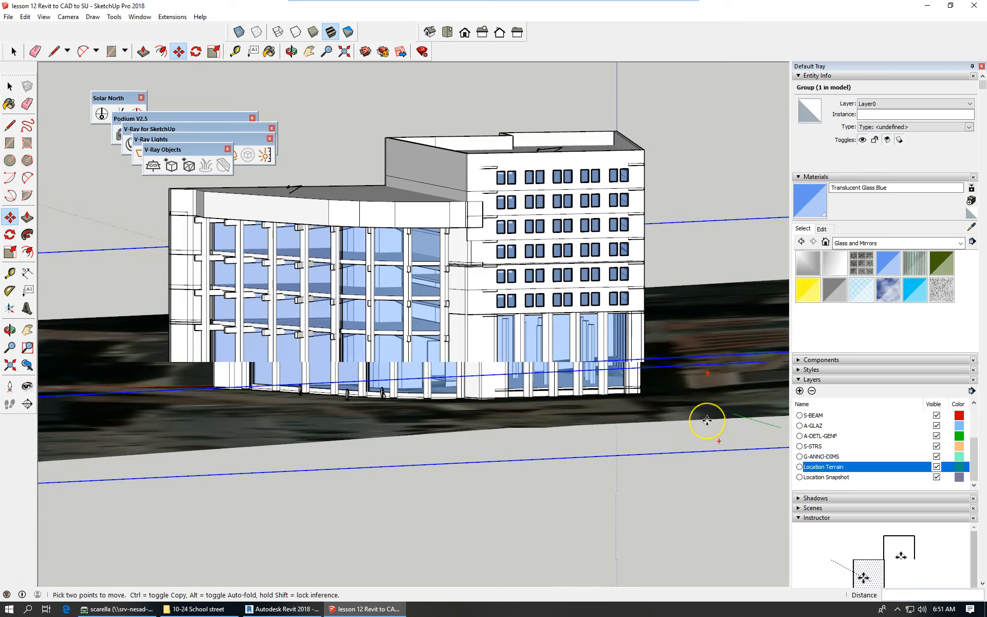
{"action": "scroll", "coordinate": [707, 421], "scroll_direction": "up", "scroll_amount": 1}
{"action": "scroll", "coordinate": [707, 420], "scroll_direction": "up", "scroll_amount": 2}
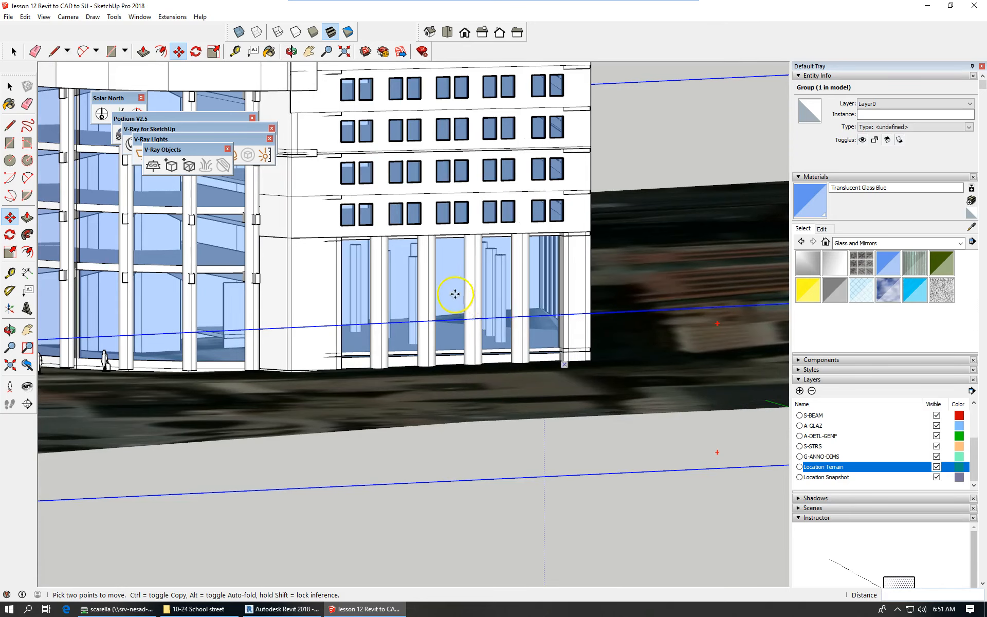
{"action": "scroll", "coordinate": [445, 287], "scroll_direction": "up", "scroll_amount": 2}
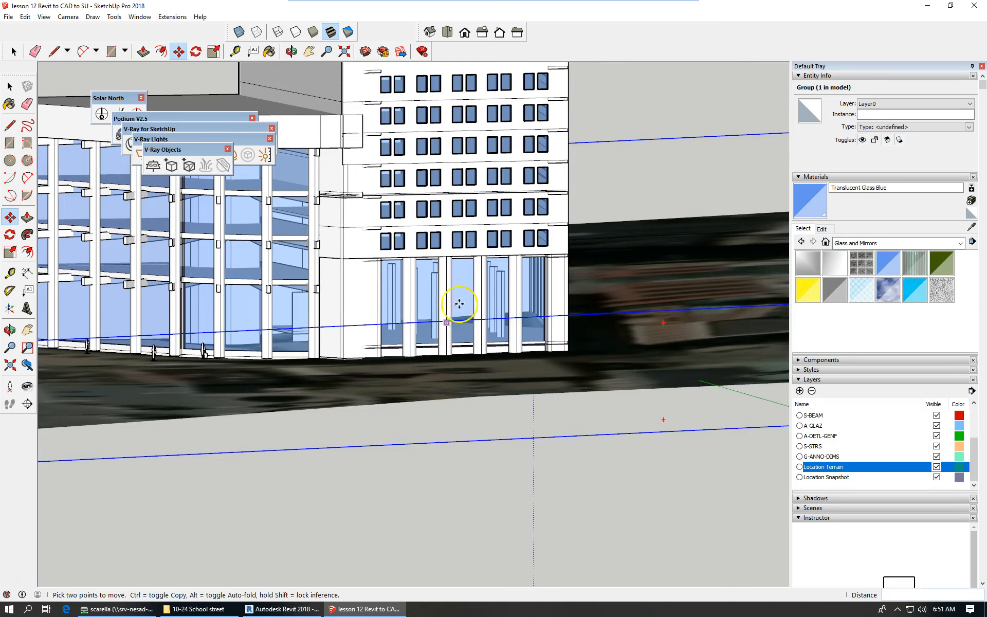
{"action": "scroll", "coordinate": [569, 342], "scroll_direction": "down", "scroll_amount": 4}
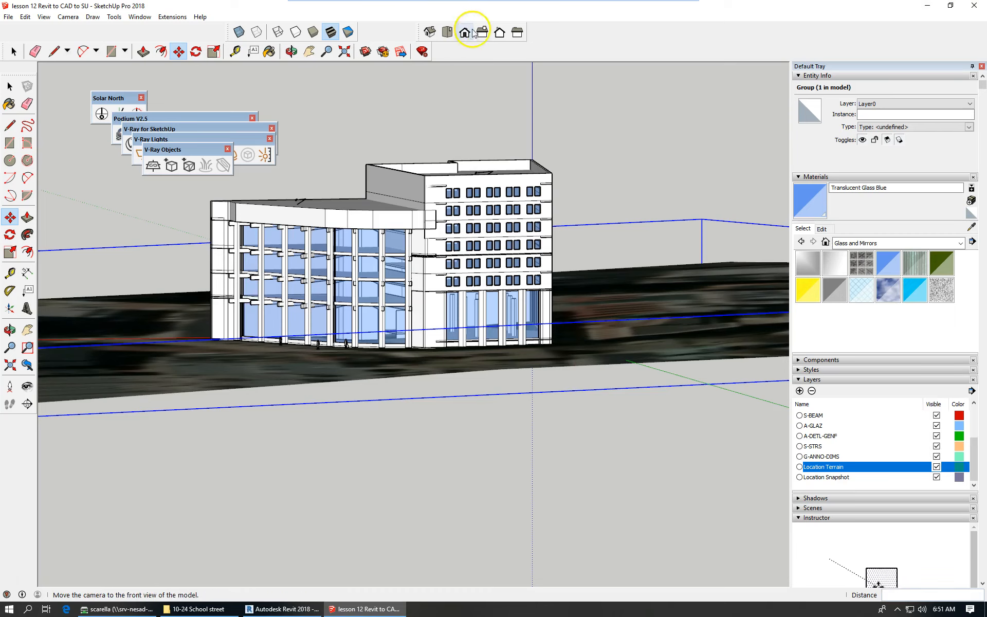
{"action": "left_click", "coordinate": [447, 34]}
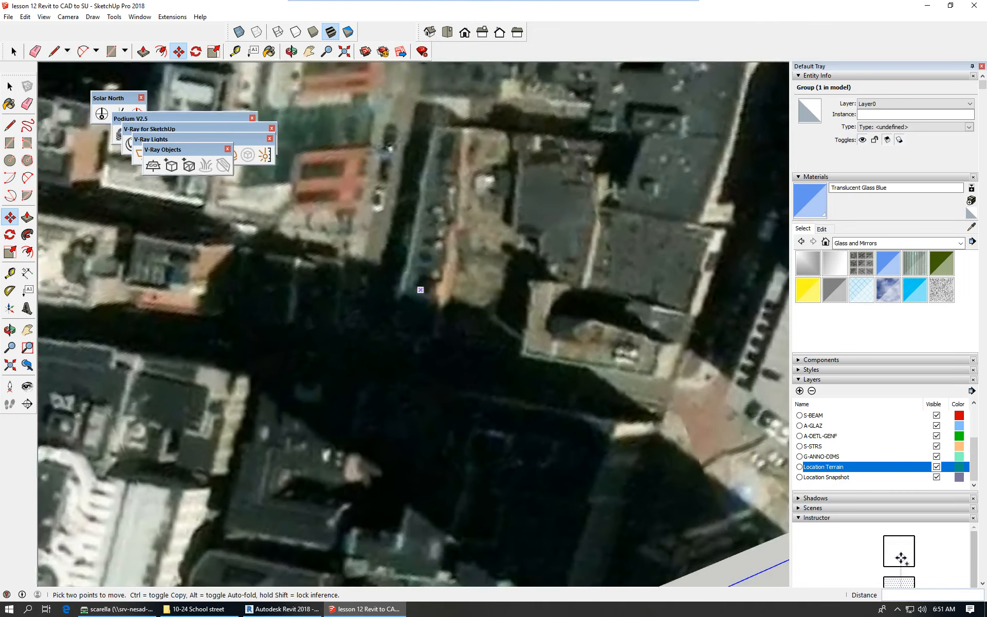
Return to Select, zoom out to fit the terrain, and start Set North from the Solar North toolbar.
{"action": "key", "text": "space"}
{"action": "scroll", "coordinate": [192, 393], "scroll_direction": "down", "scroll_amount": 3}
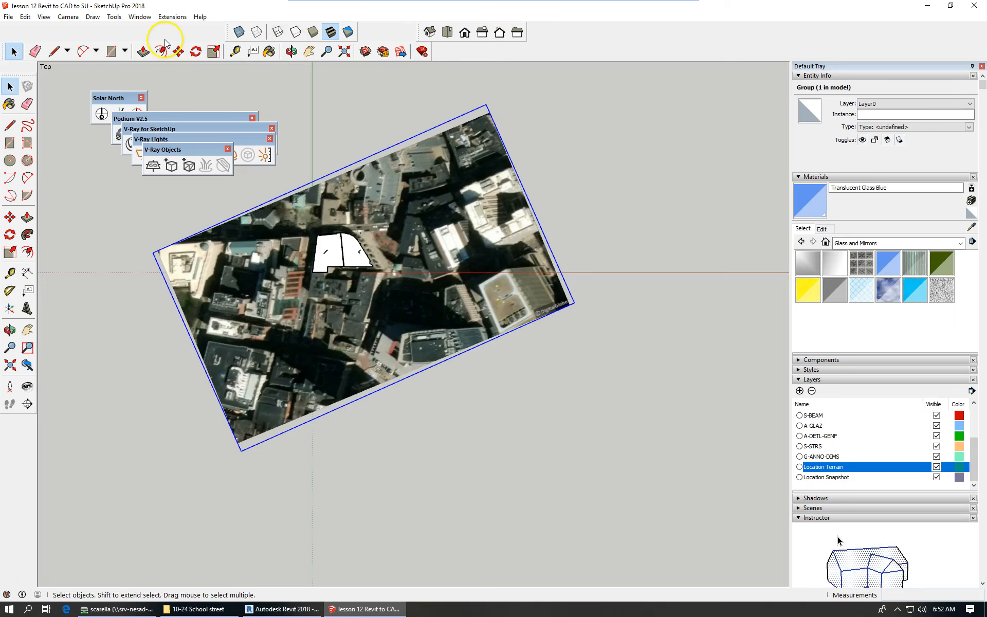
{"action": "left_click_drag", "start_coordinate": [121, 99], "coordinate": [134, 86]}
{"action": "left_click", "coordinate": [132, 101]}
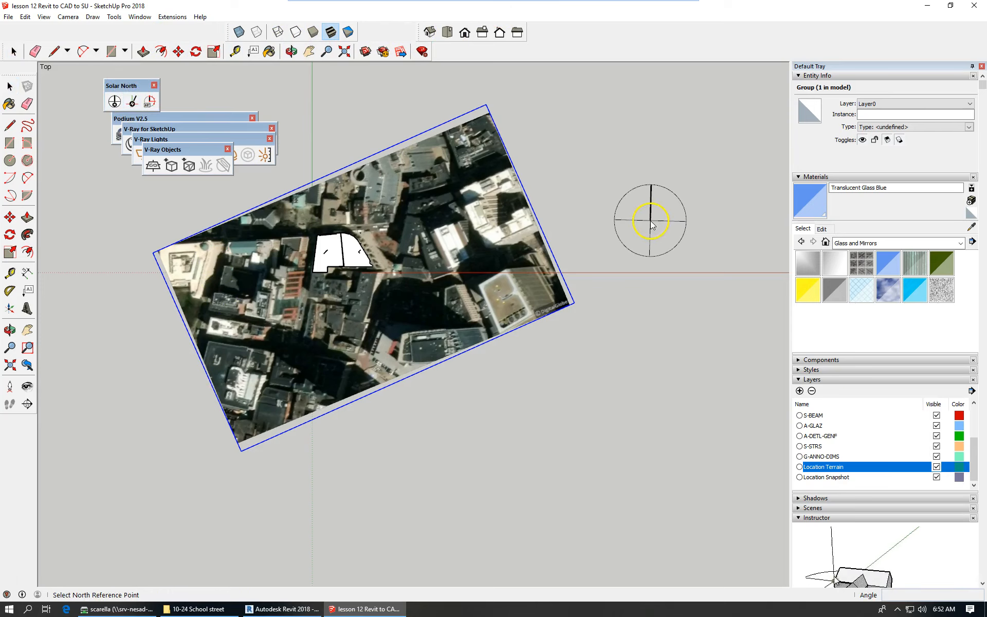
Place the north reference point to the right of the aerial terrain.
{"action": "left_click", "coordinate": [647, 179]}
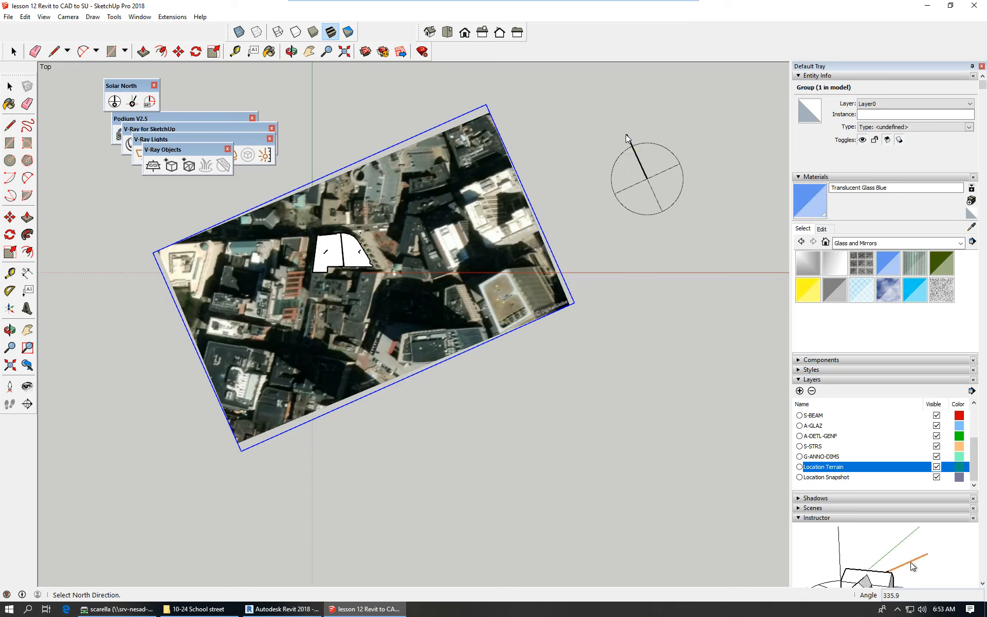
Aim and confirm the model's north direction, display the north line, and zoom out.
{"action": "left_click", "coordinate": [632, 133]}
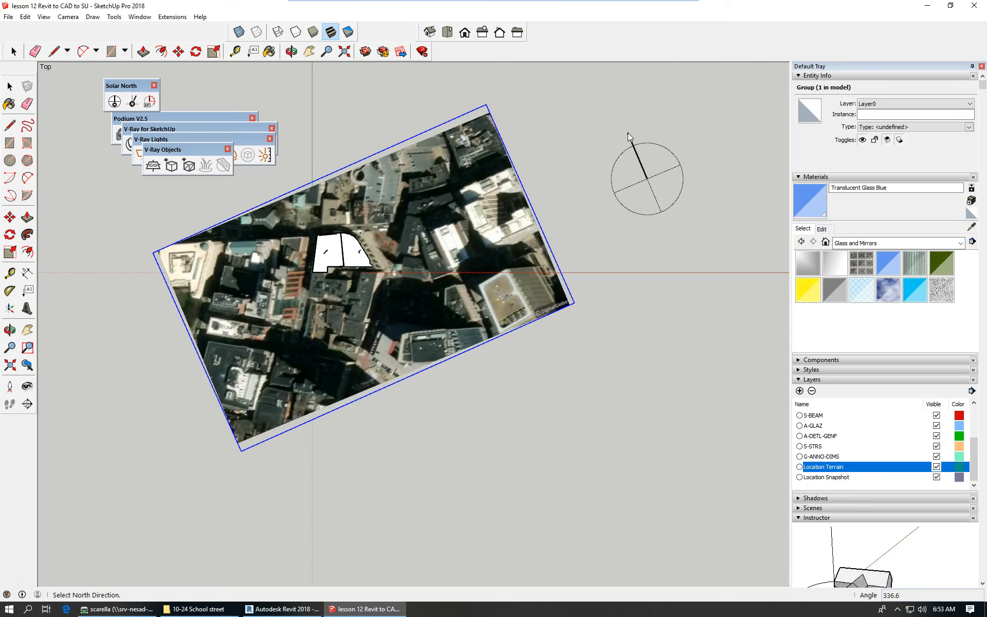
{"action": "left_click", "coordinate": [628, 133]}
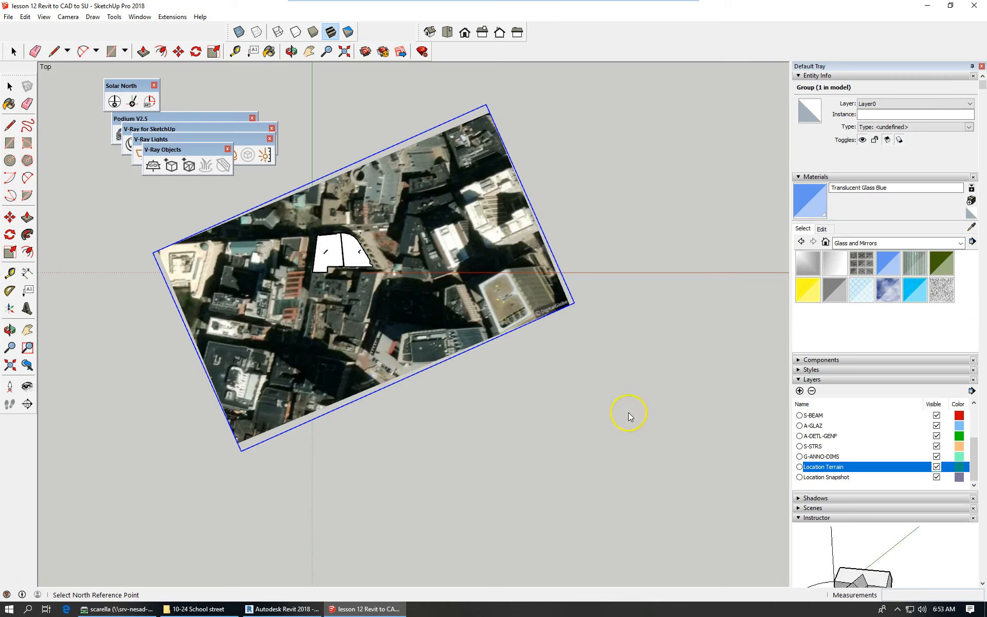
{"action": "scroll", "coordinate": [540, 396], "scroll_direction": "down", "scroll_amount": 3}
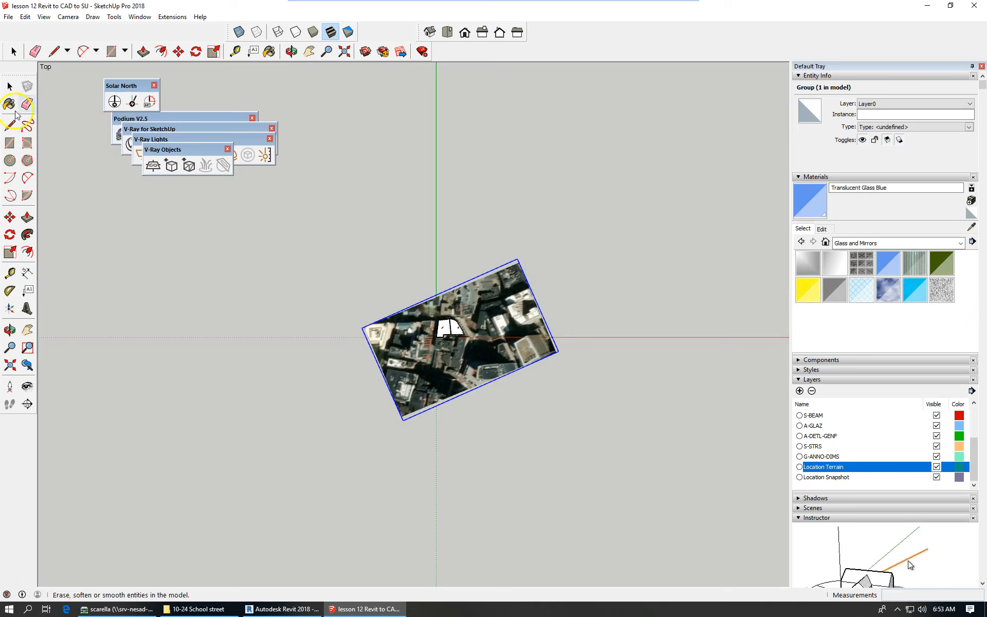
{"action": "left_click", "coordinate": [115, 102]}
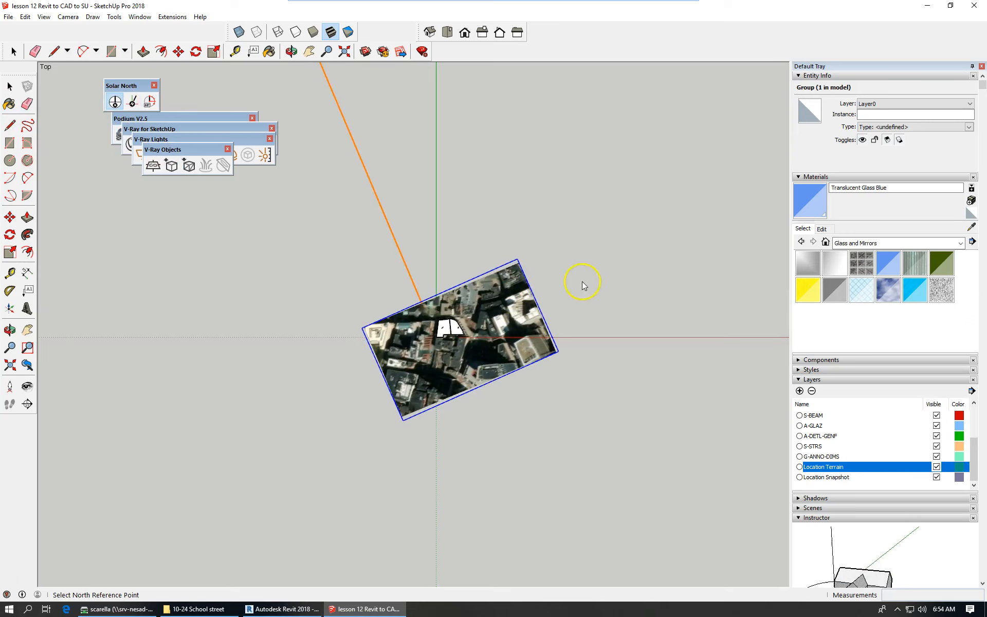
{"action": "scroll", "coordinate": [394, 396], "scroll_direction": "down", "scroll_amount": 5}
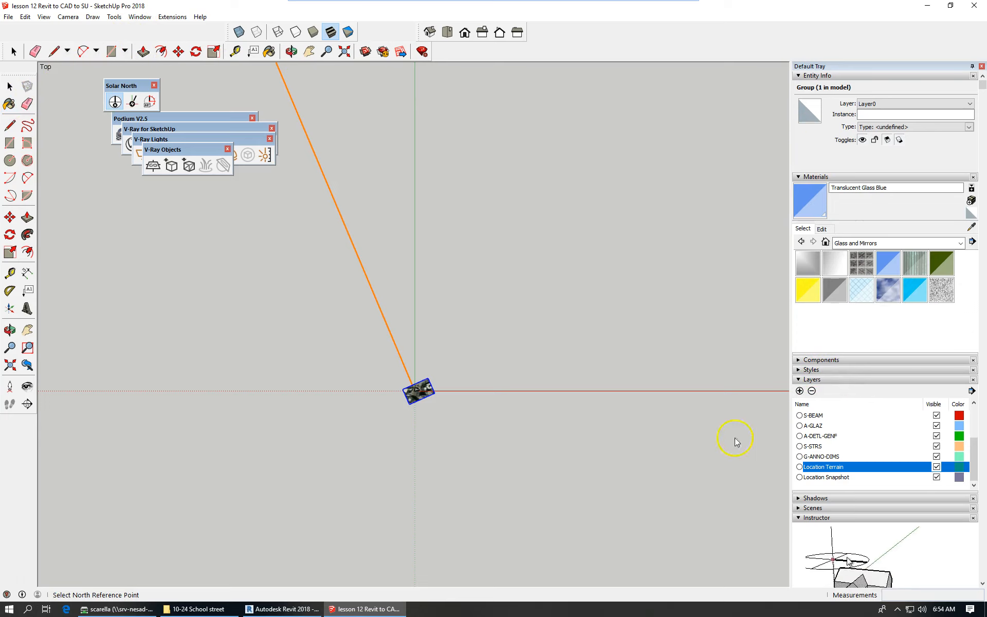
{"action": "scroll", "coordinate": [488, 406], "scroll_direction": "up", "scroll_amount": 3}
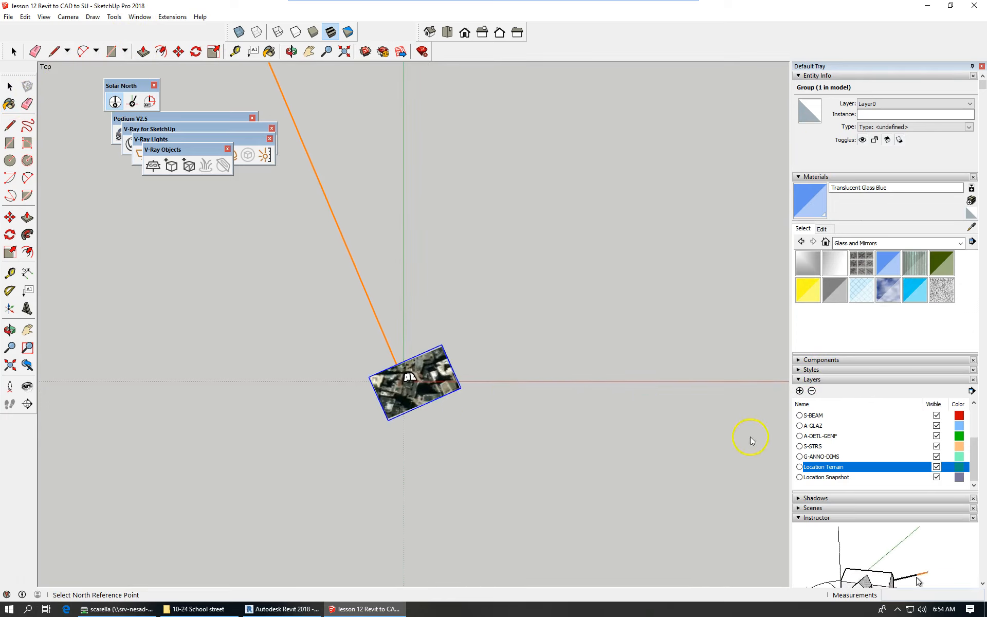
Turn on shadows in the model from the shadow settings.
{"action": "left_click", "coordinate": [799, 499]}
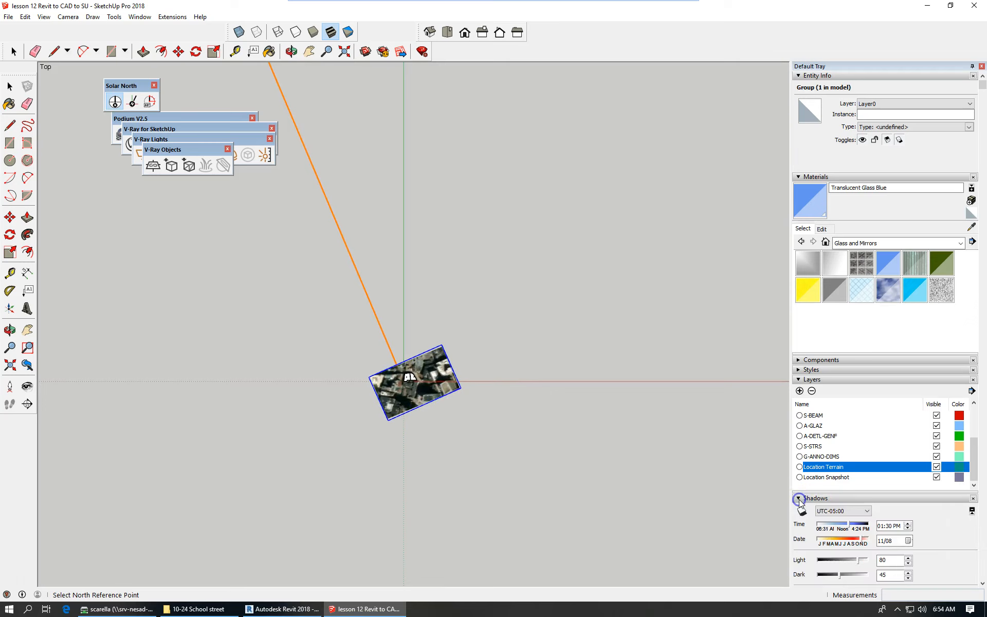
{"action": "scroll", "coordinate": [775, 378], "scroll_direction": "down", "scroll_amount": 2}
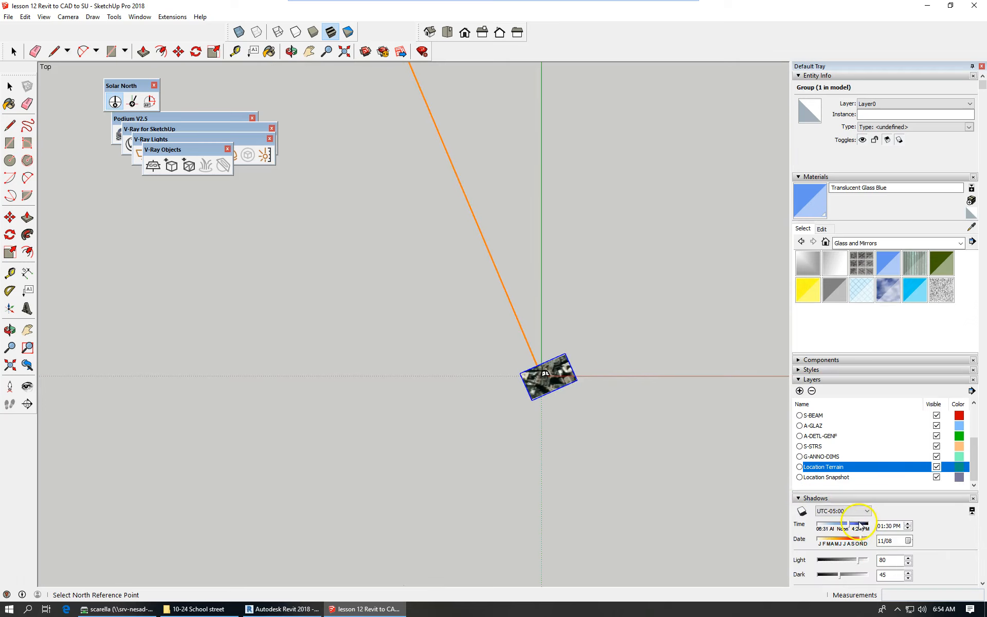
{"action": "left_click", "coordinate": [802, 511]}
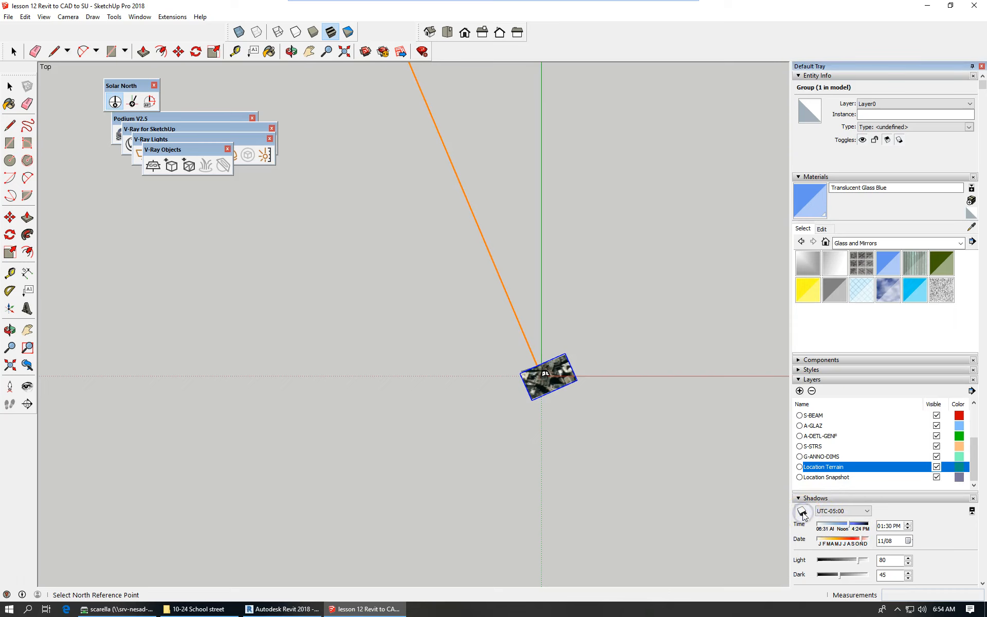
{"action": "scroll", "coordinate": [579, 406], "scroll_direction": "up", "scroll_amount": 8}
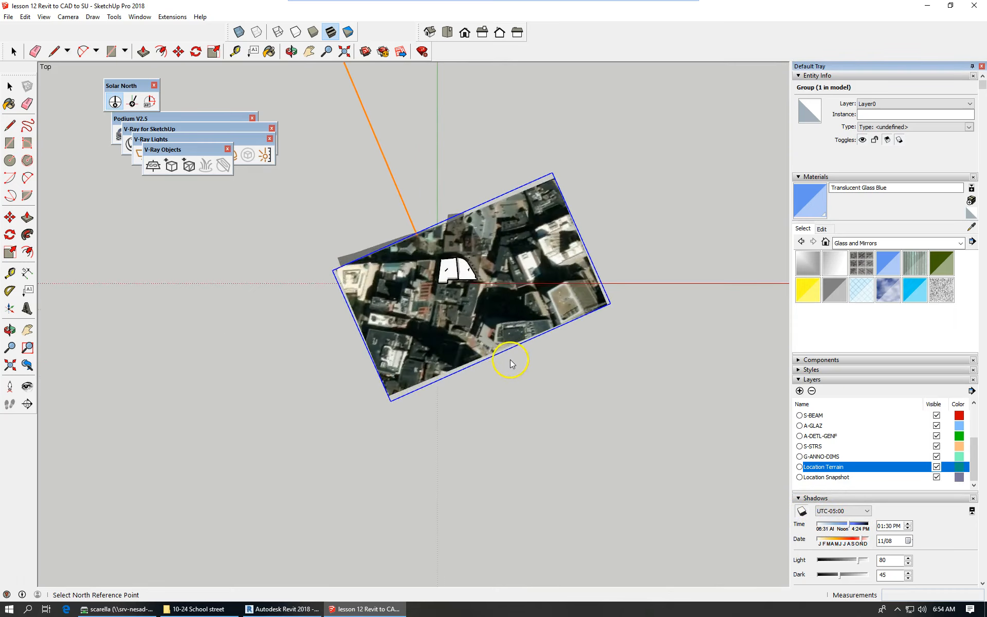
{"action": "scroll", "coordinate": [509, 364], "scroll_direction": "up", "scroll_amount": 1}
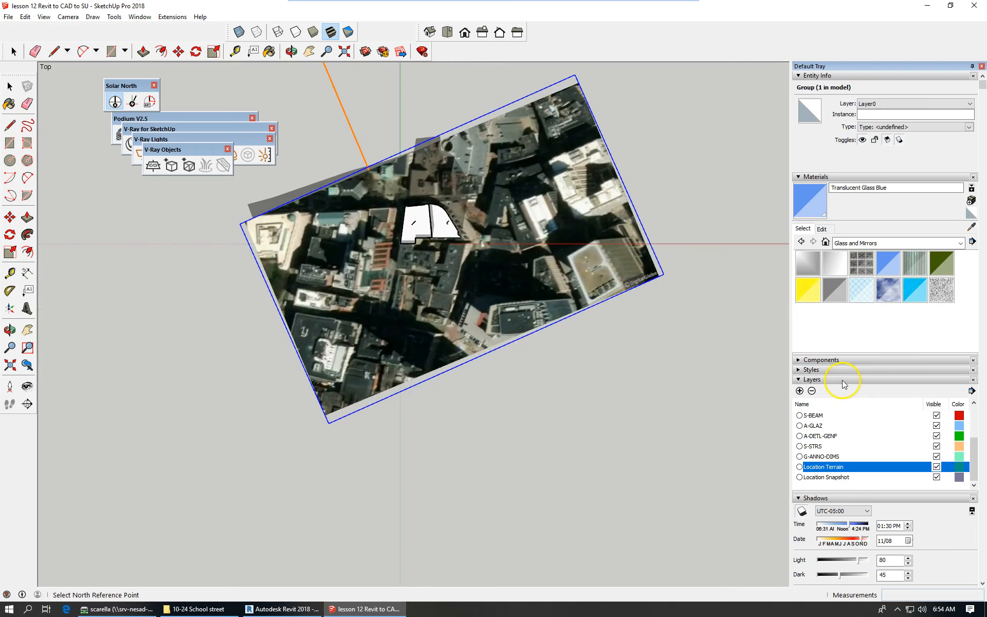
Collapse the Materials and Layers panels and set the shadow time zone to UTC-07:00.
{"action": "left_click", "coordinate": [799, 177]}
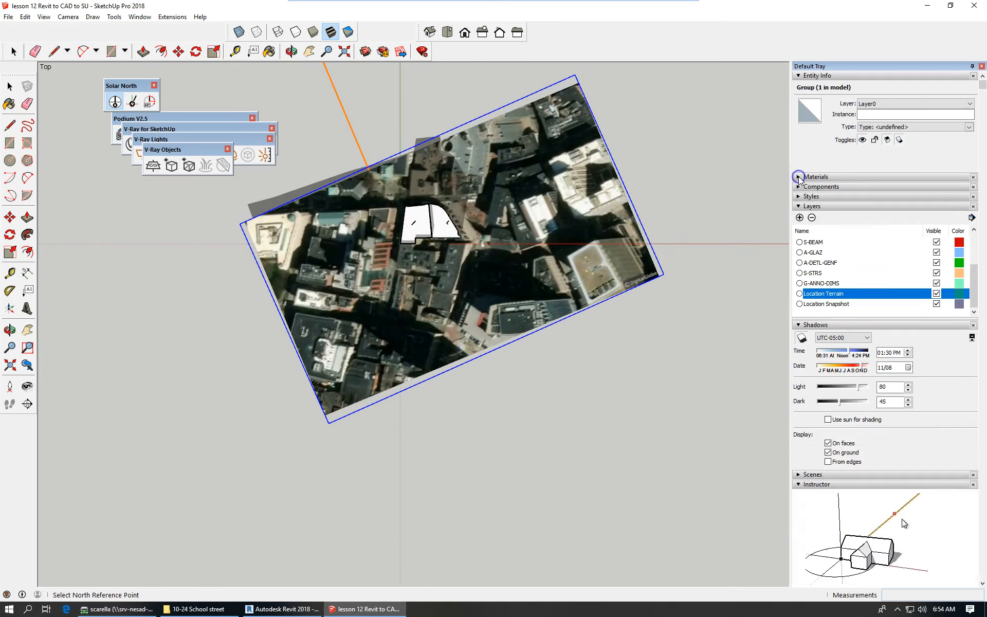
{"action": "left_click", "coordinate": [799, 206]}
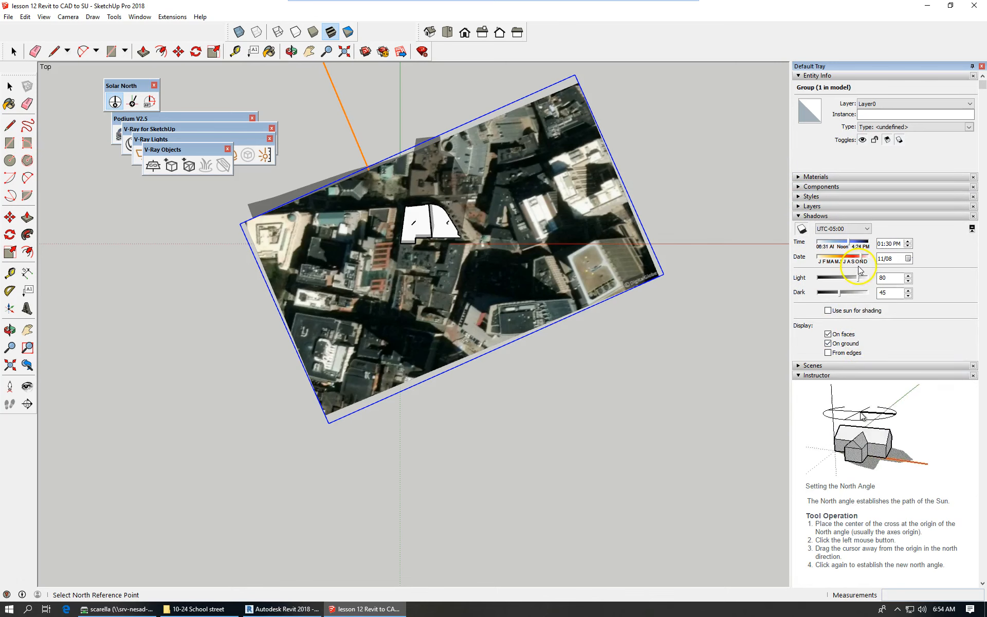
{"action": "left_click", "coordinate": [868, 227]}
{"action": "left_click", "coordinate": [870, 291]}
{"action": "left_click_drag", "start_coordinate": [873, 294], "coordinate": [865, 269]}
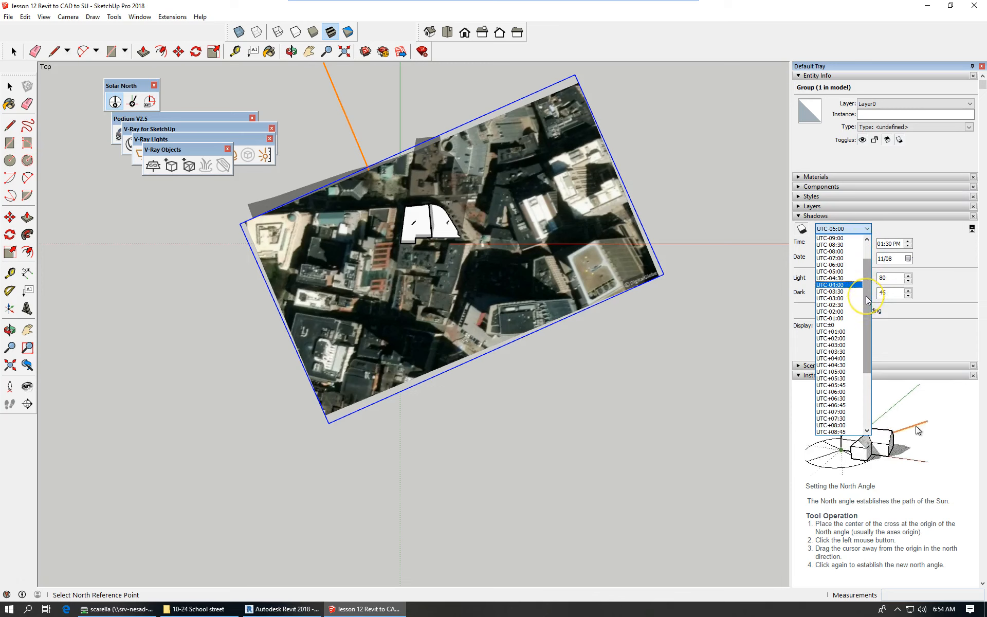
{"action": "left_click", "coordinate": [848, 258]}
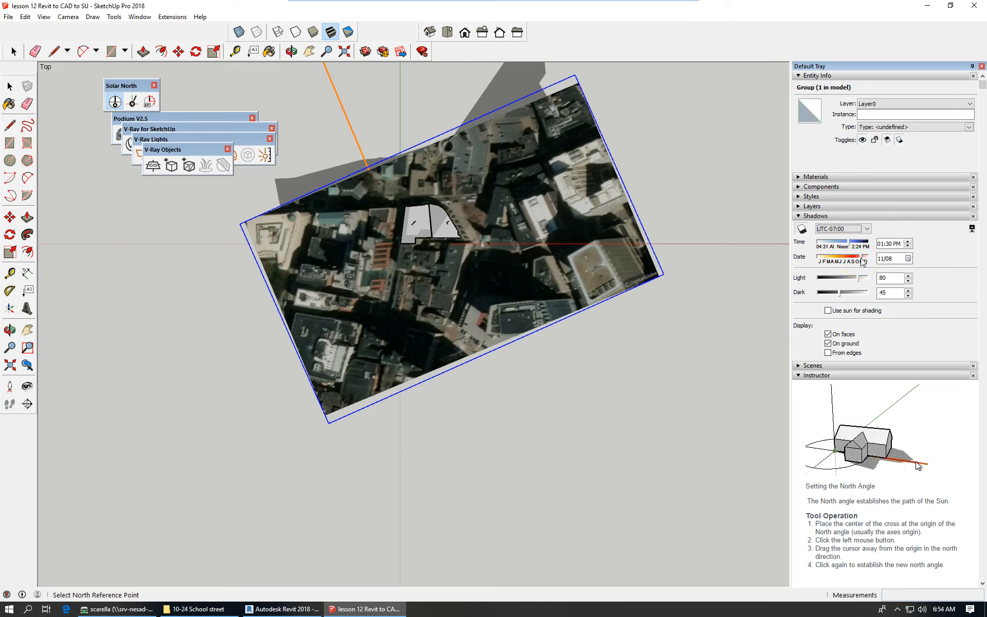
Set the shadow date to 07/27 and the shadow time's hour to 12.
{"action": "left_click_drag", "start_coordinate": [863, 261], "coordinate": [847, 260]}
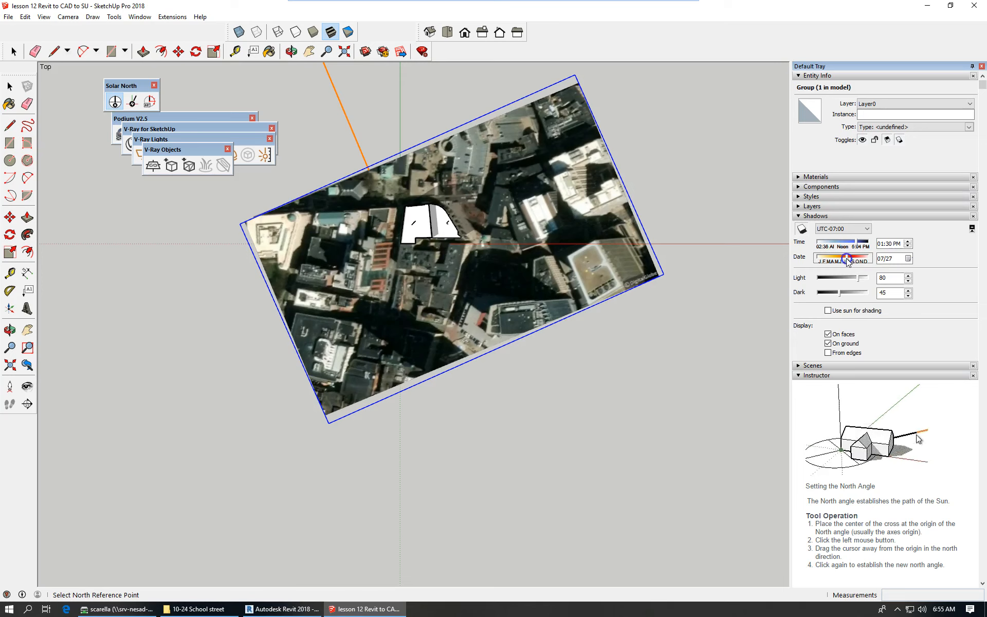
{"action": "left_click", "coordinate": [881, 244]}
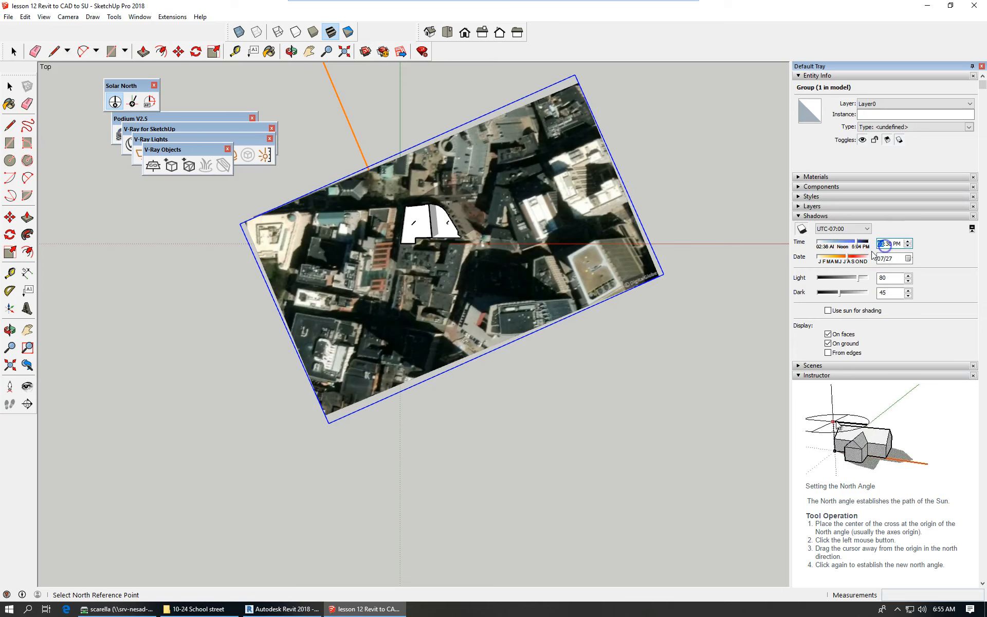
{"action": "type", "text": "12"}
{"action": "left_click", "coordinate": [895, 248]}
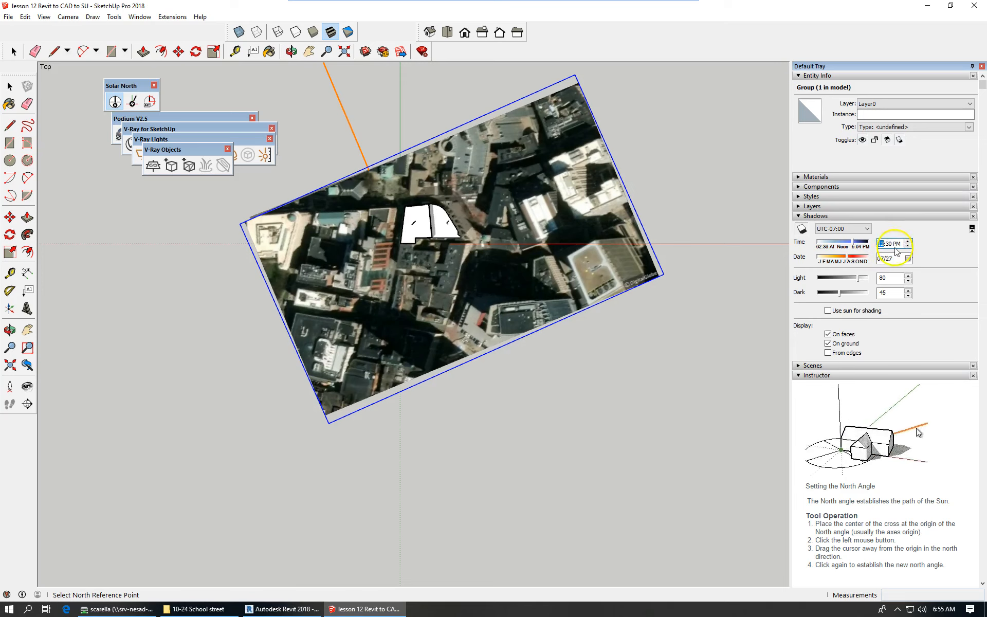
{"action": "left_click", "coordinate": [887, 245]}
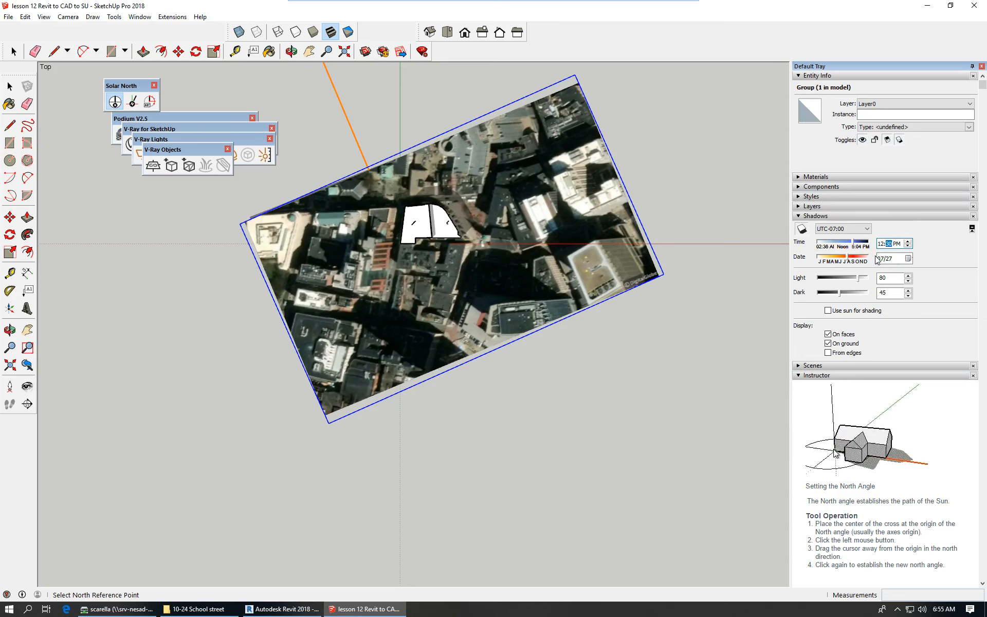
Complete the shadow time as 12:00 PM and zoom the view in and out.
{"action": "type", "text": "00"}
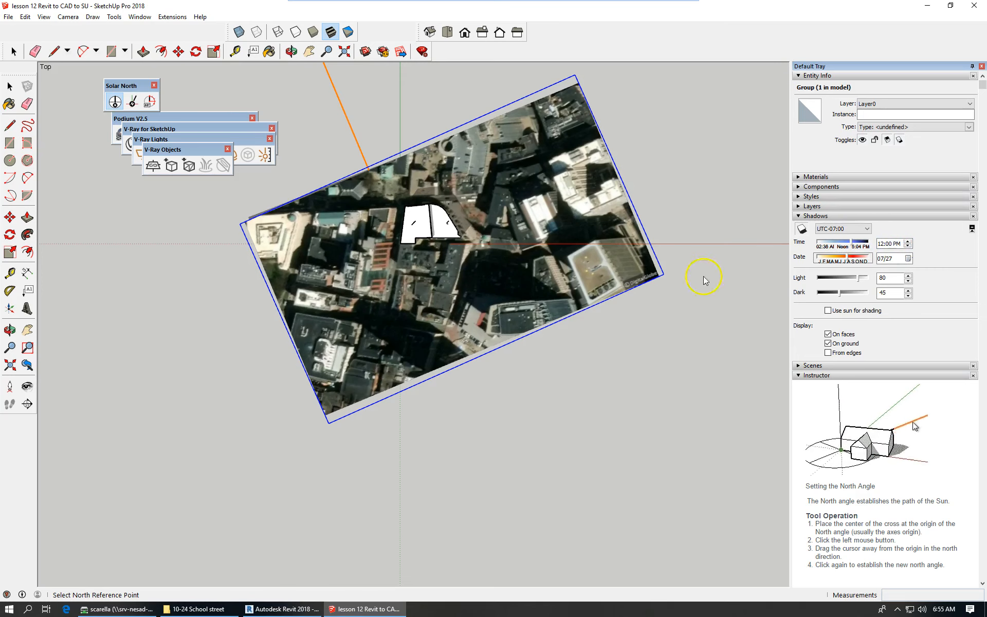
{"action": "scroll", "coordinate": [442, 240], "scroll_direction": "up", "scroll_amount": 4}
{"action": "scroll", "coordinate": [502, 219], "scroll_direction": "down", "scroll_amount": 4}
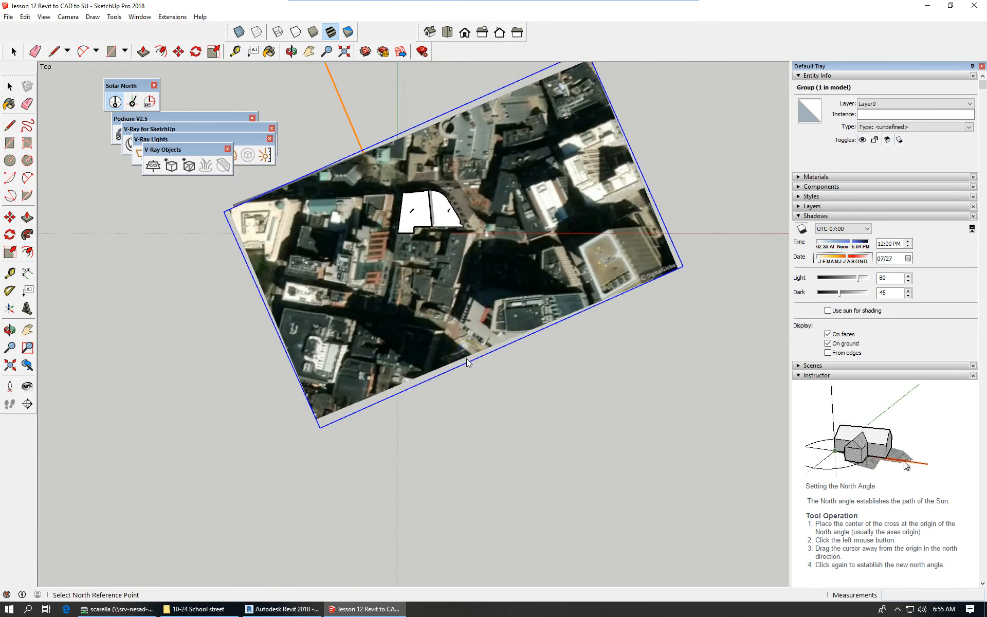
{"action": "scroll", "coordinate": [411, 211], "scroll_direction": "up", "scroll_amount": 3}
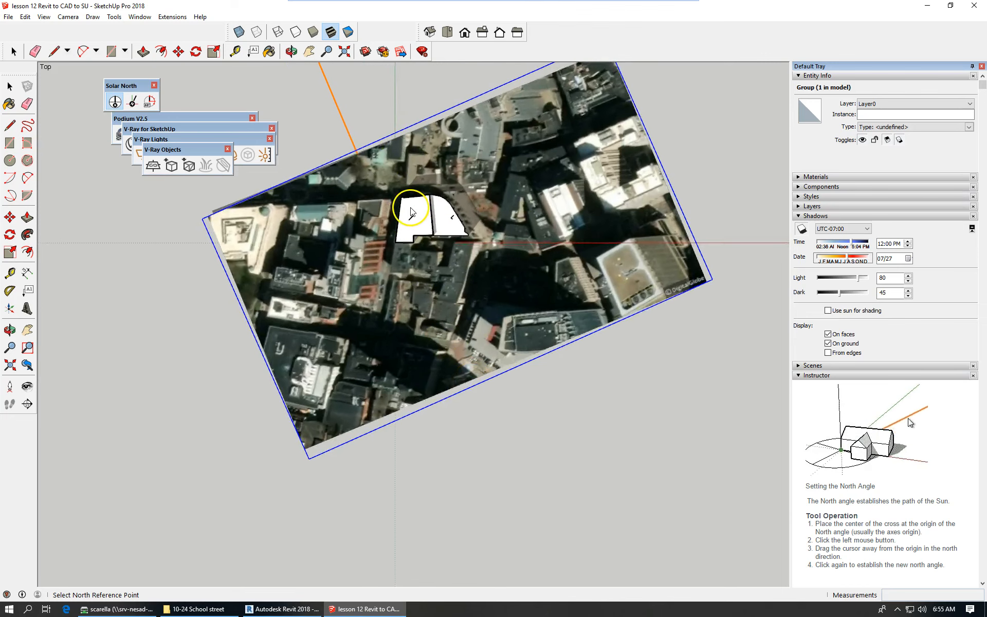
{"action": "scroll", "coordinate": [411, 211], "scroll_direction": "up", "scroll_amount": 3}
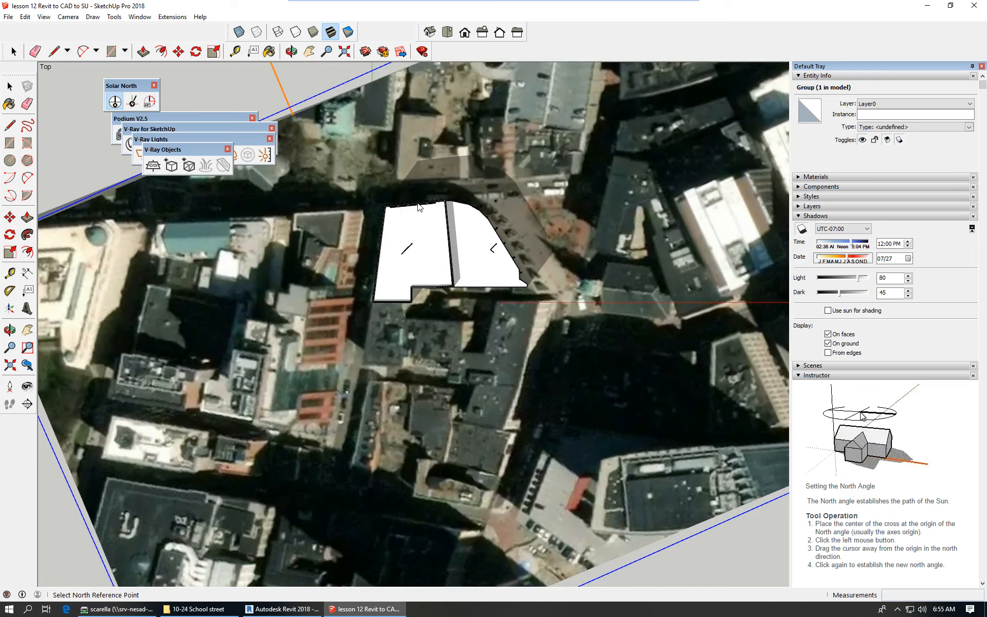
{"action": "scroll", "coordinate": [419, 208], "scroll_direction": "down", "scroll_amount": 2}
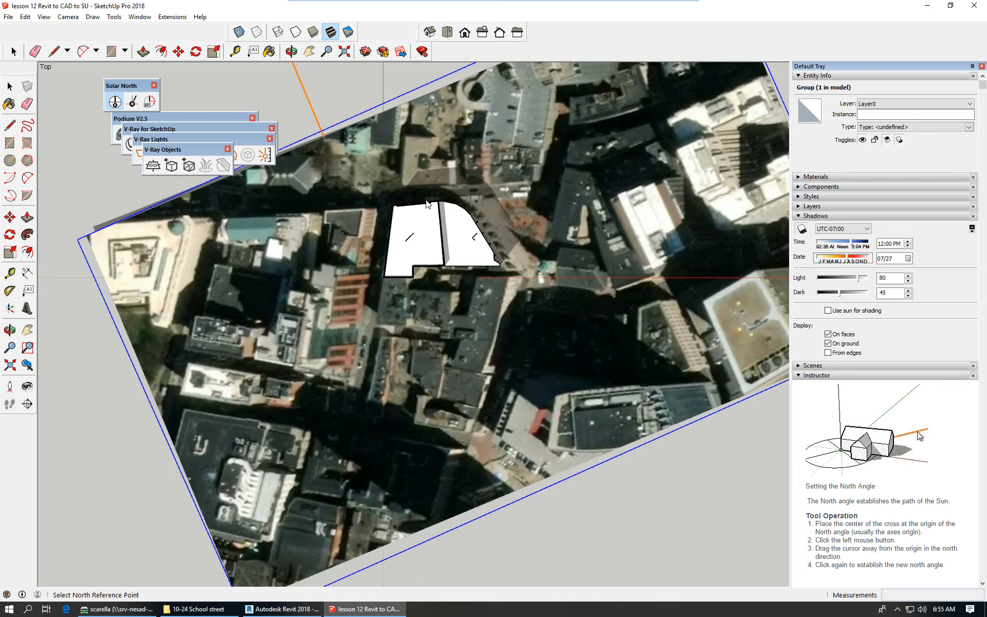
{"action": "scroll", "coordinate": [443, 263], "scroll_direction": "down", "scroll_amount": 2}
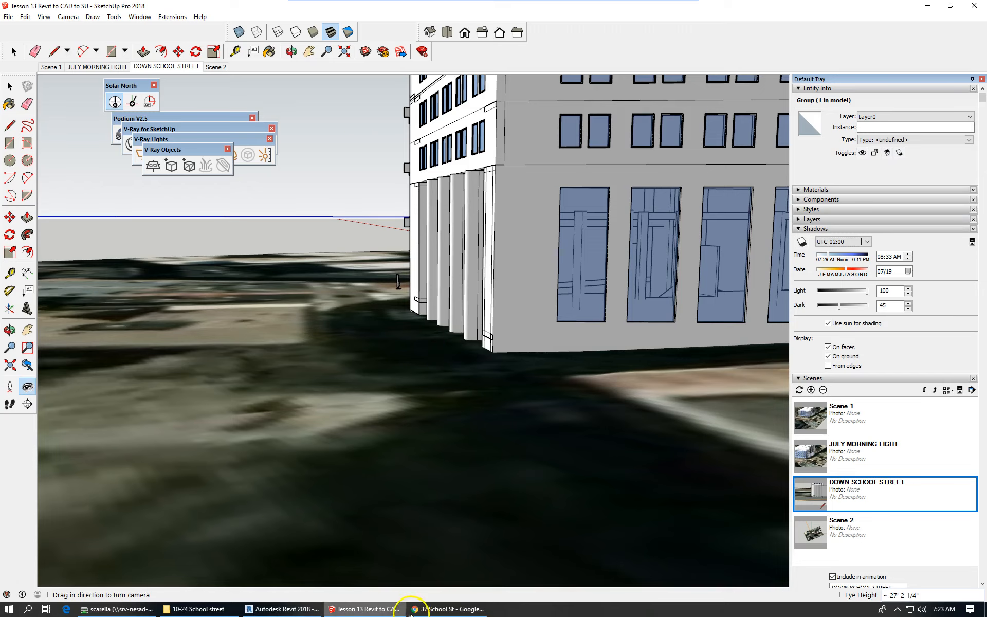
{"action": "mouse_move", "coordinate": [407, 611]}
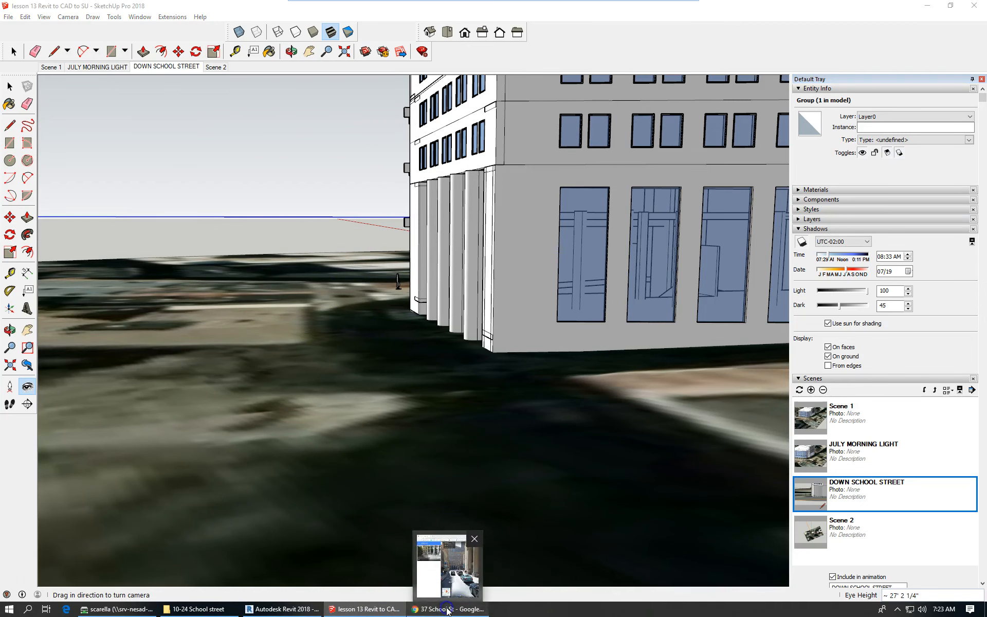
{"action": "left_click", "coordinate": [447, 610]}
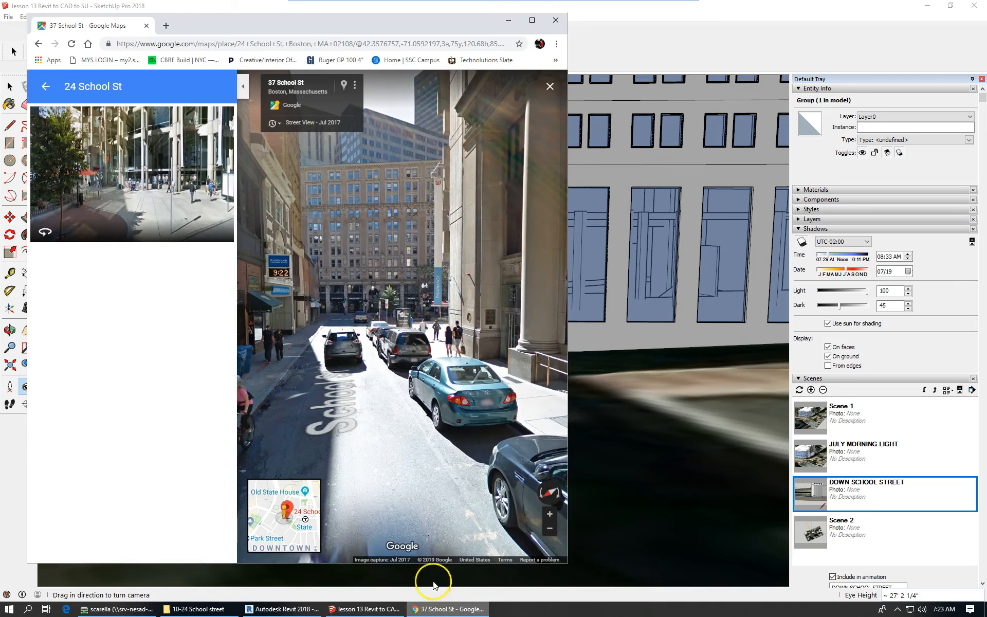
{"action": "left_click", "coordinate": [683, 31]}
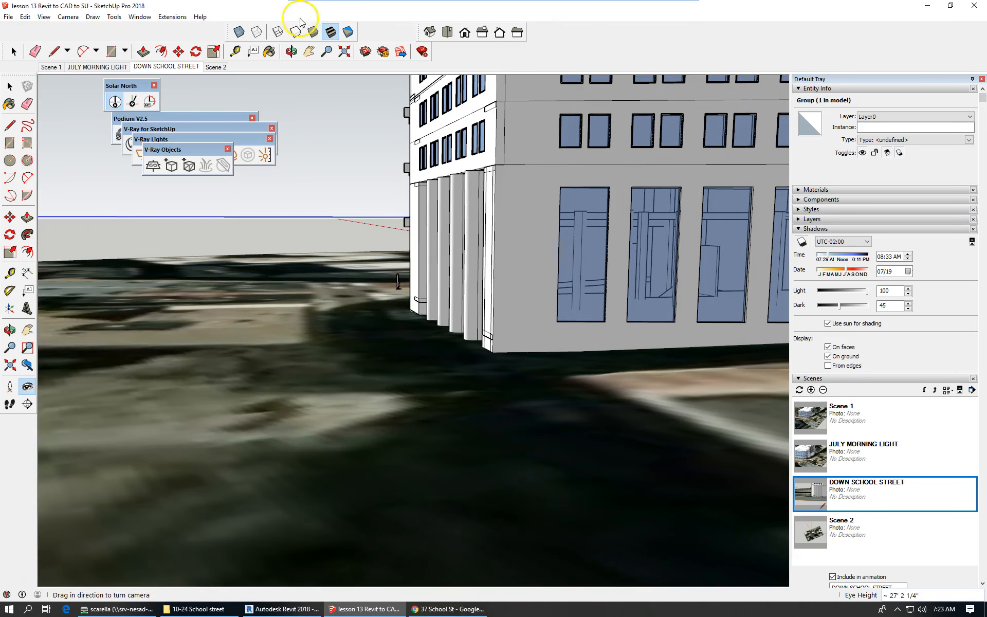
Switch to parallel projection, orbit above the building and zoom in on its base.
{"action": "left_click", "coordinate": [67, 18]}
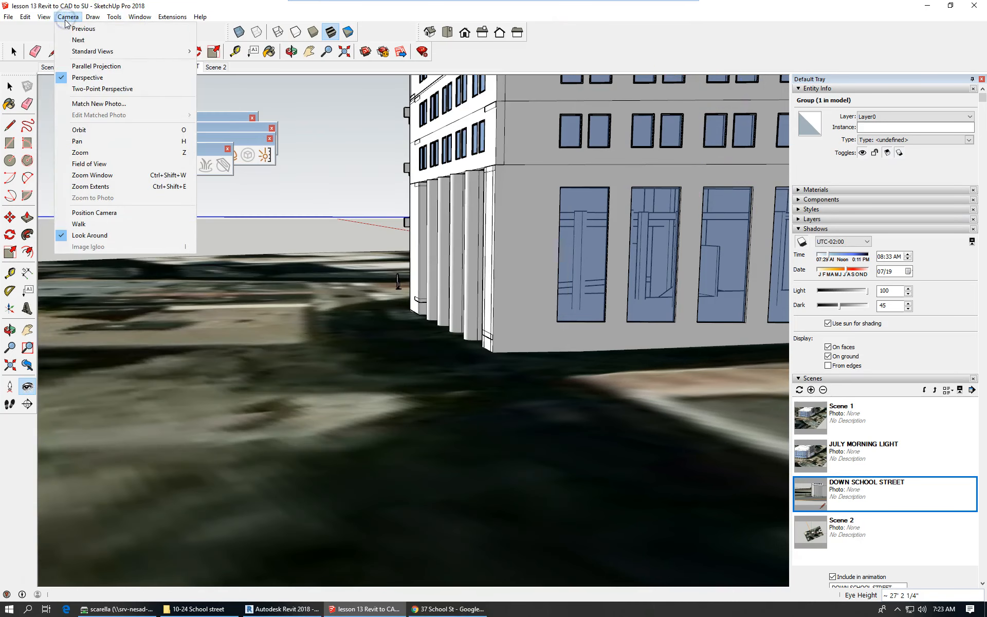
{"action": "left_click", "coordinate": [109, 66]}
{"action": "key", "text": "o"}
{"action": "left_click_drag", "start_coordinate": [480, 451], "coordinate": [626, 476]}
{"action": "left_click_drag", "start_coordinate": [503, 469], "coordinate": [470, 534]}
{"action": "middle_click_drag", "start_coordinate": [470, 533], "coordinate": [469, 534]}
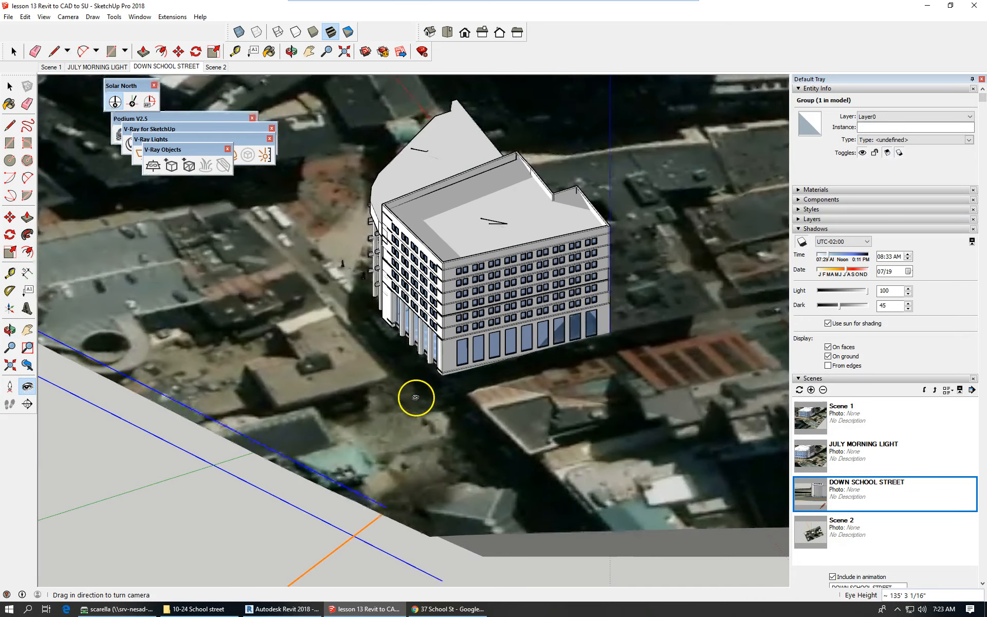
{"action": "scroll", "coordinate": [414, 365], "scroll_direction": "up", "scroll_amount": 3}
{"action": "scroll", "coordinate": [416, 363], "scroll_direction": "up", "scroll_amount": 2}
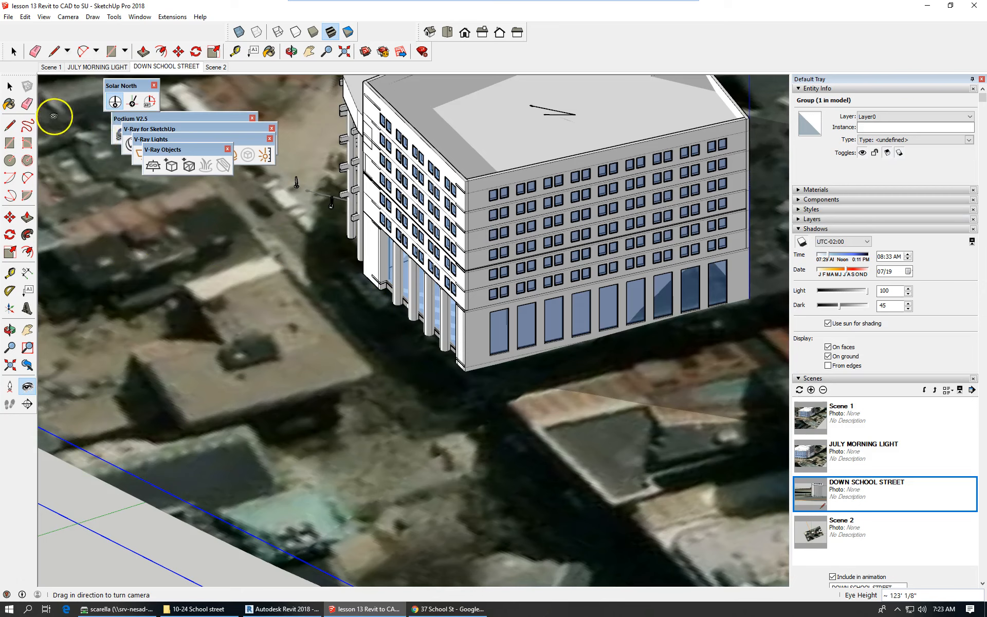
Draw a short vertical marker line on the street beside the building.
{"action": "left_click", "coordinate": [53, 51]}
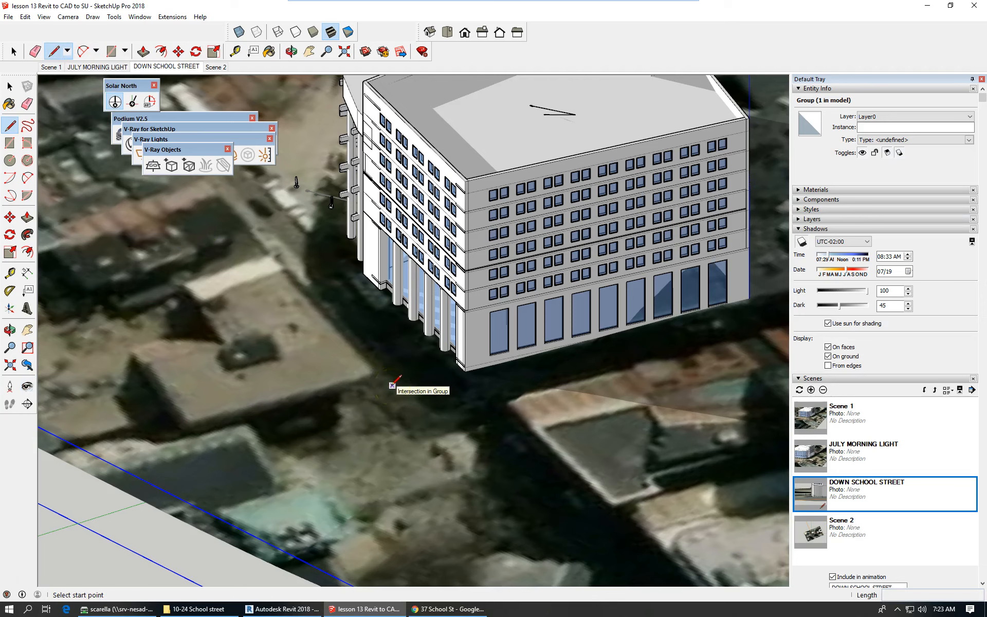
{"action": "left_click", "coordinate": [393, 385]}
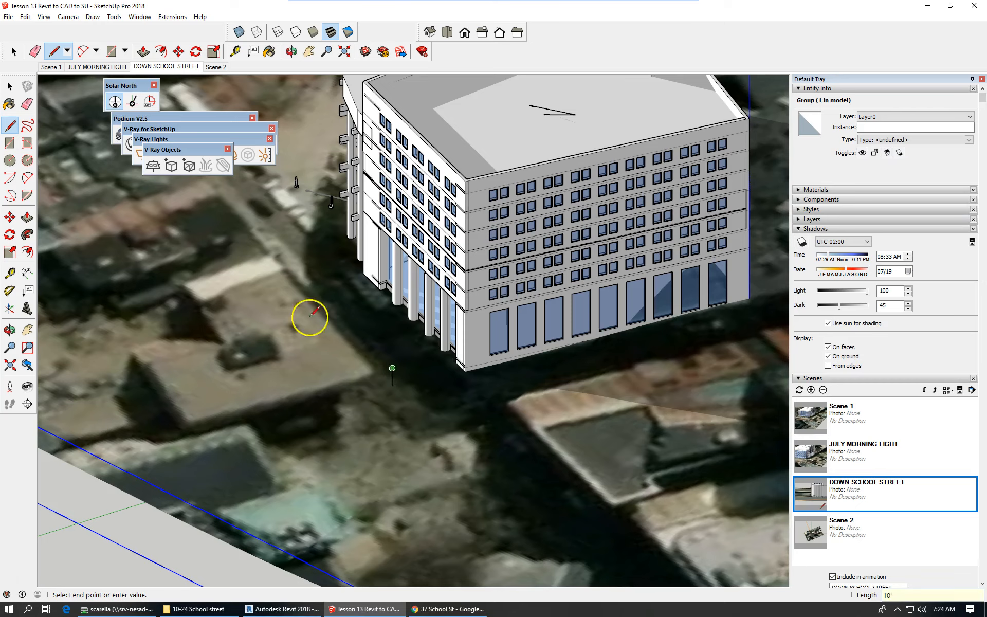
{"action": "left_click", "coordinate": [10, 87]}
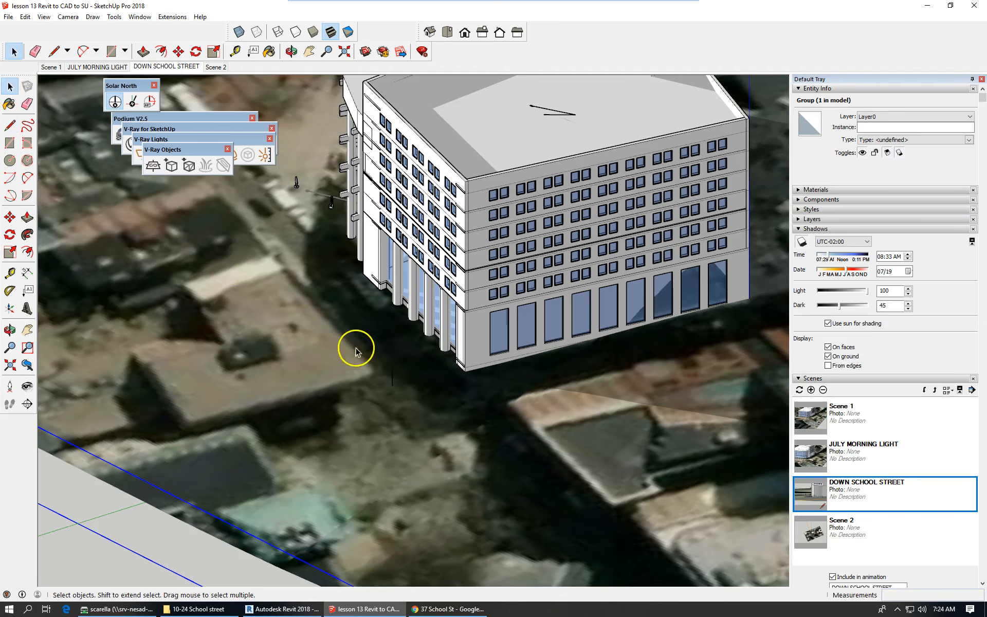
{"action": "scroll", "coordinate": [396, 376], "scroll_direction": "up", "scroll_amount": 4}
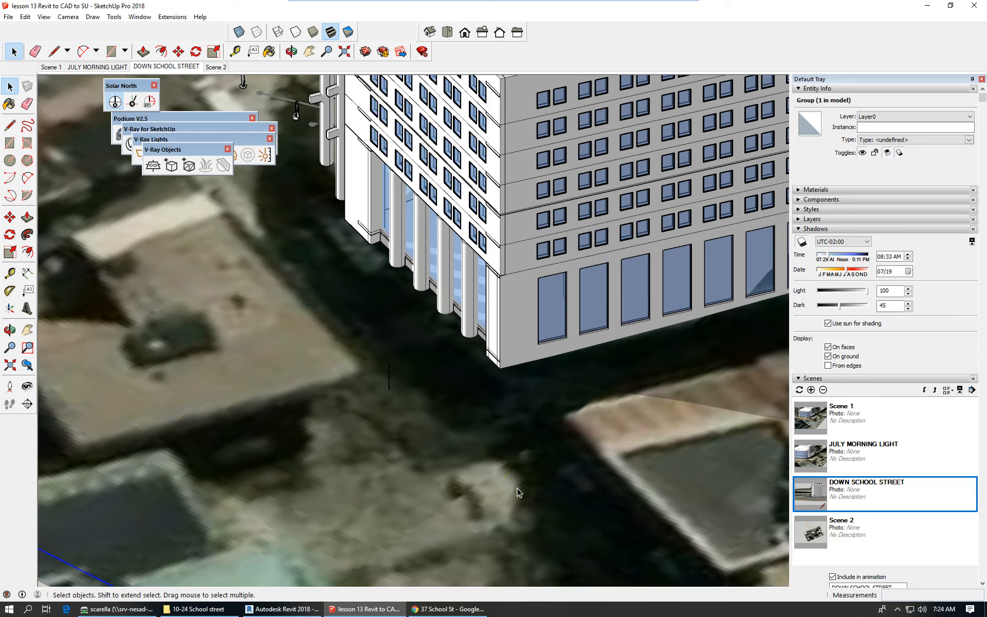
Position the camera at the marker line's endpoint, aimed toward the building.
{"action": "left_click", "coordinate": [66, 17]}
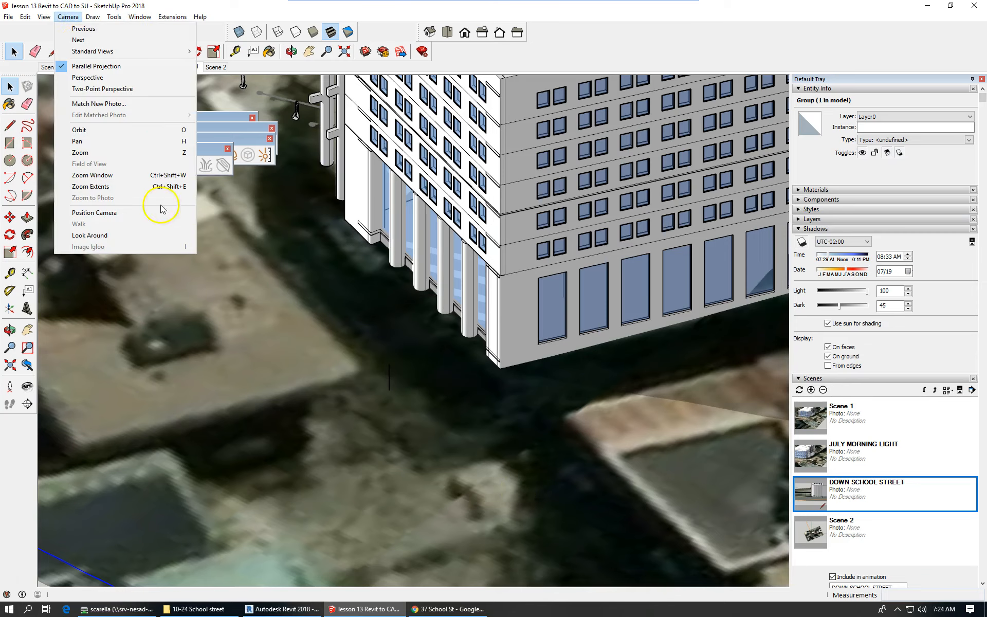
{"action": "left_click", "coordinate": [119, 212]}
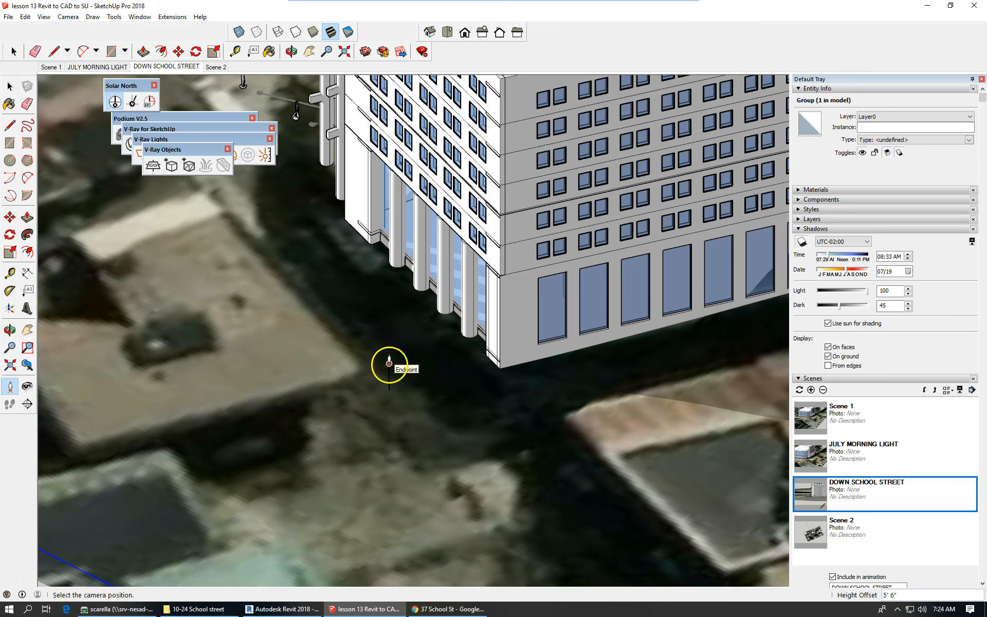
{"action": "left_click_drag", "start_coordinate": [389, 364], "coordinate": [243, 83]}
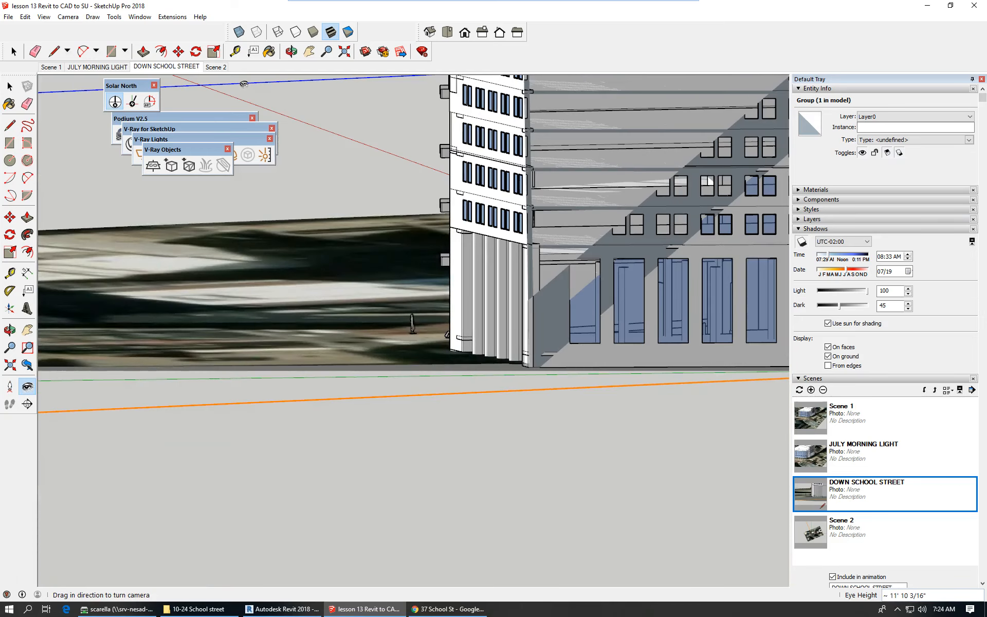
Return to perspective, turn toward the columns at about 15' eye height, and compare with Street View.
{"action": "left_click", "coordinate": [64, 18]}
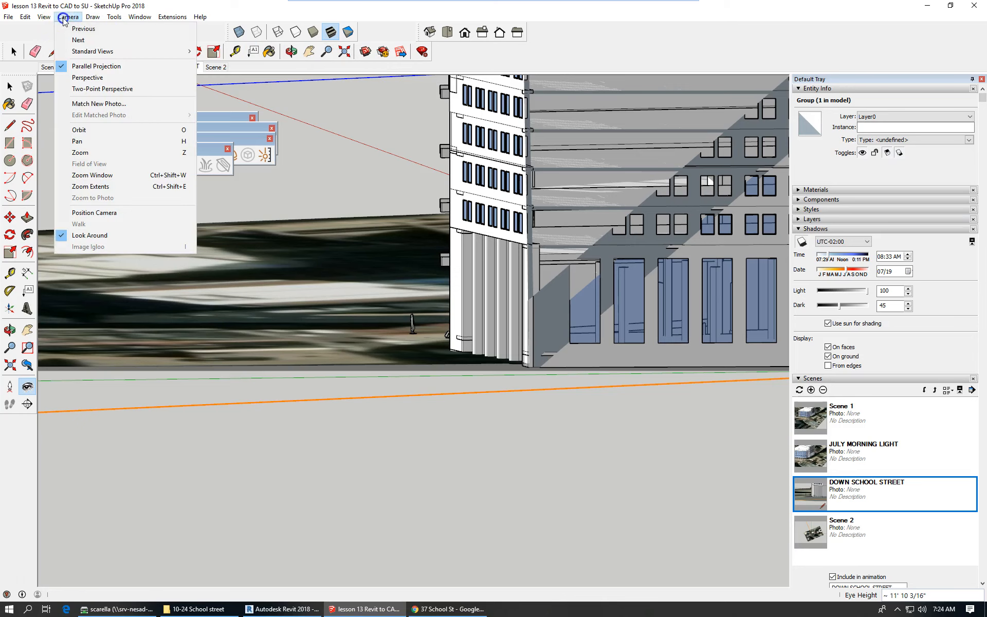
{"action": "left_click", "coordinate": [86, 78]}
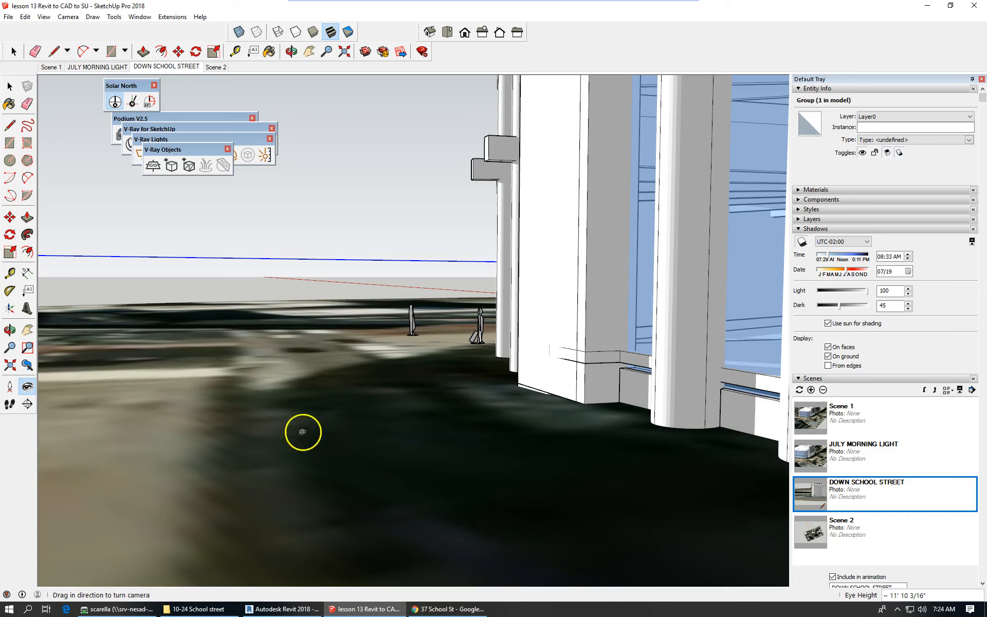
{"action": "left_click_drag", "start_coordinate": [241, 377], "coordinate": [251, 367]}
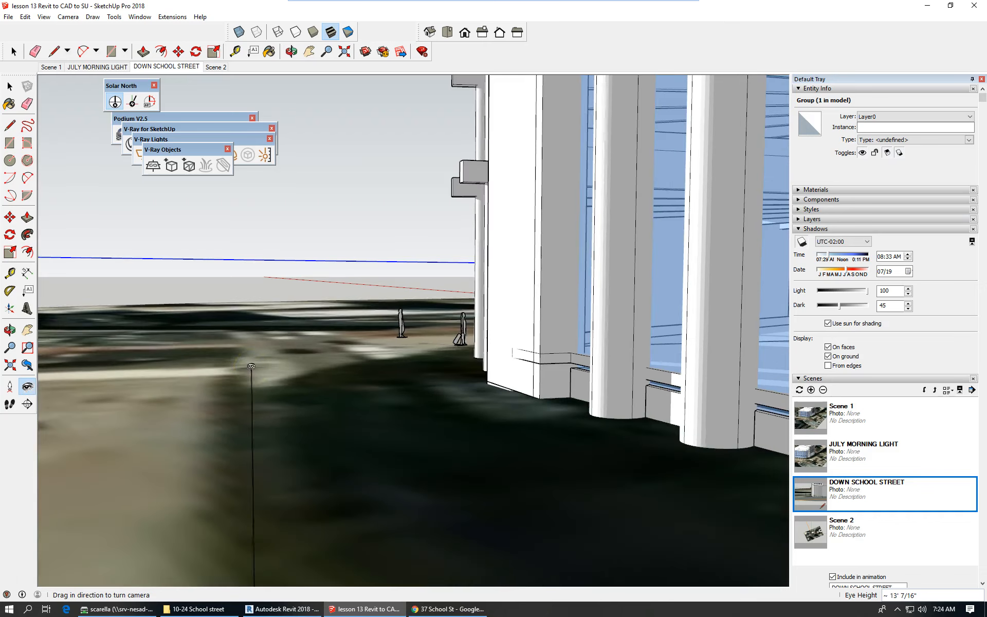
{"action": "left_click", "coordinate": [370, 315]}
{"action": "scroll", "coordinate": [371, 316], "scroll_direction": "down", "scroll_amount": 2}
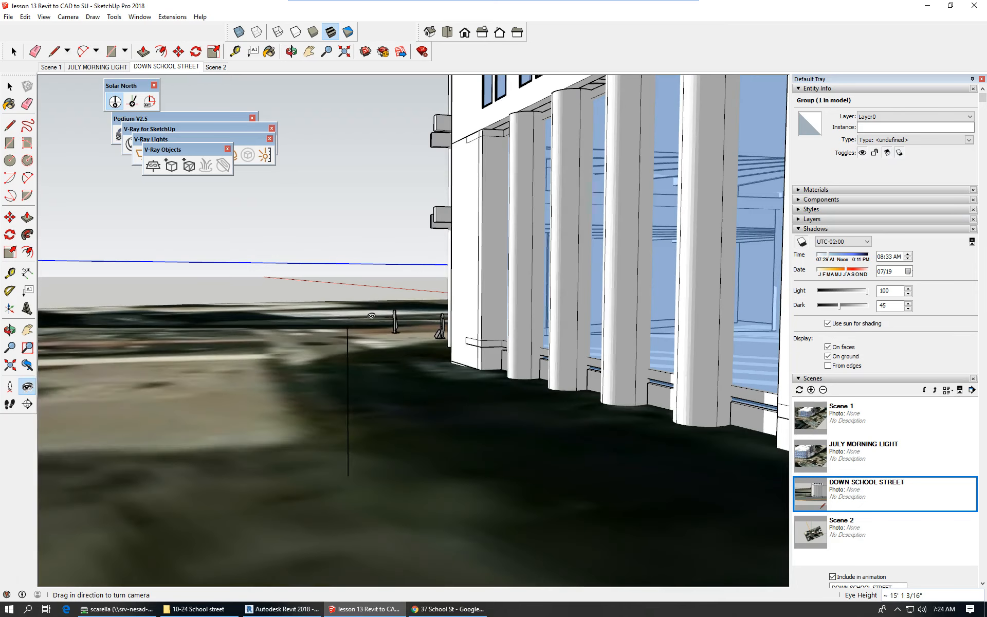
{"action": "left_click", "coordinate": [433, 608]}
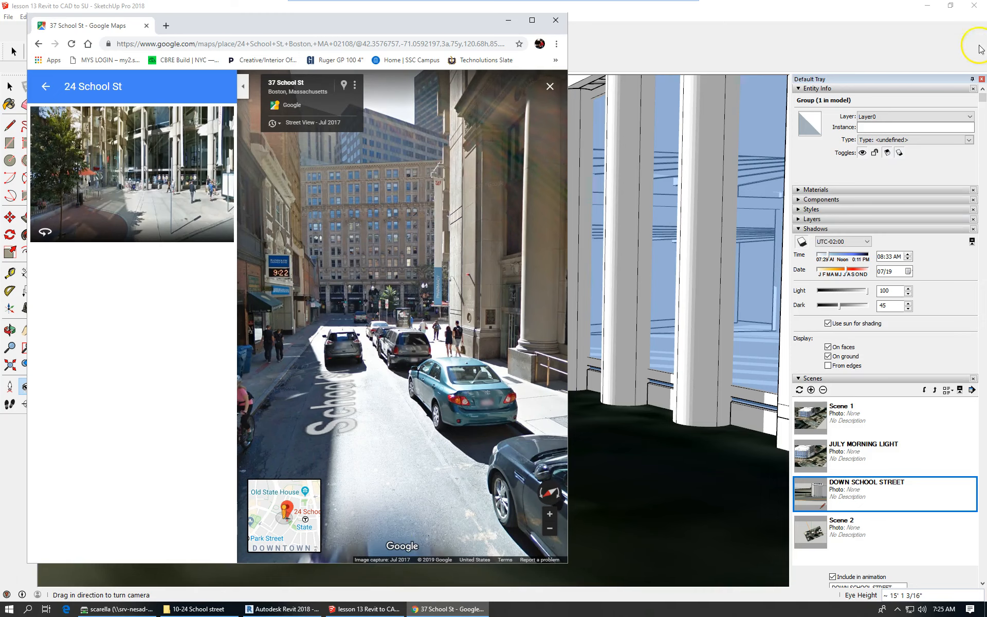
{"action": "left_click", "coordinate": [849, 14]}
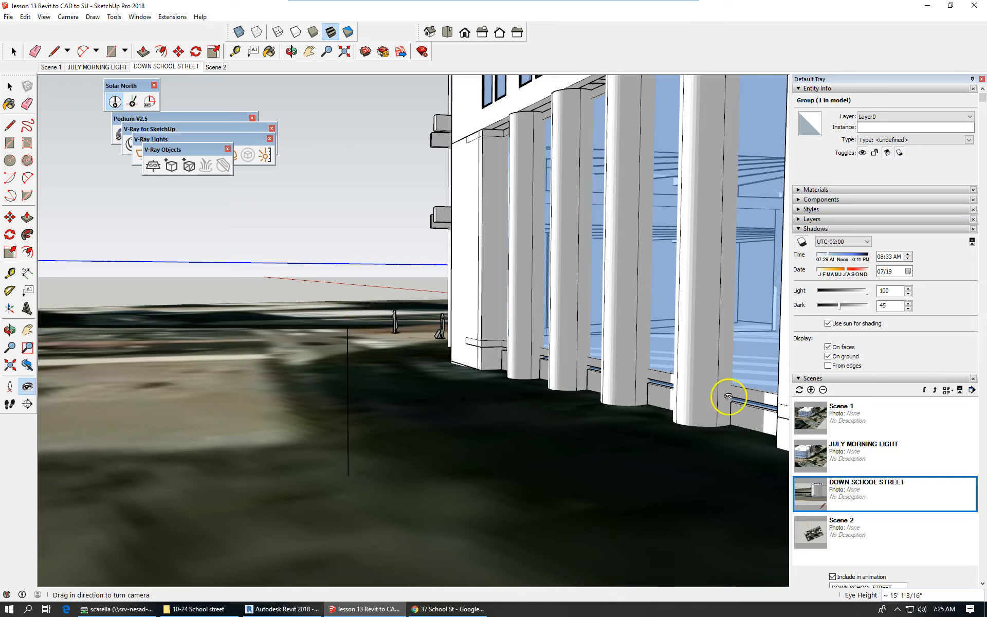
Save the street-level view as scene 'google camera down school street', then switch to Iso view.
{"action": "left_click", "coordinate": [811, 391]}
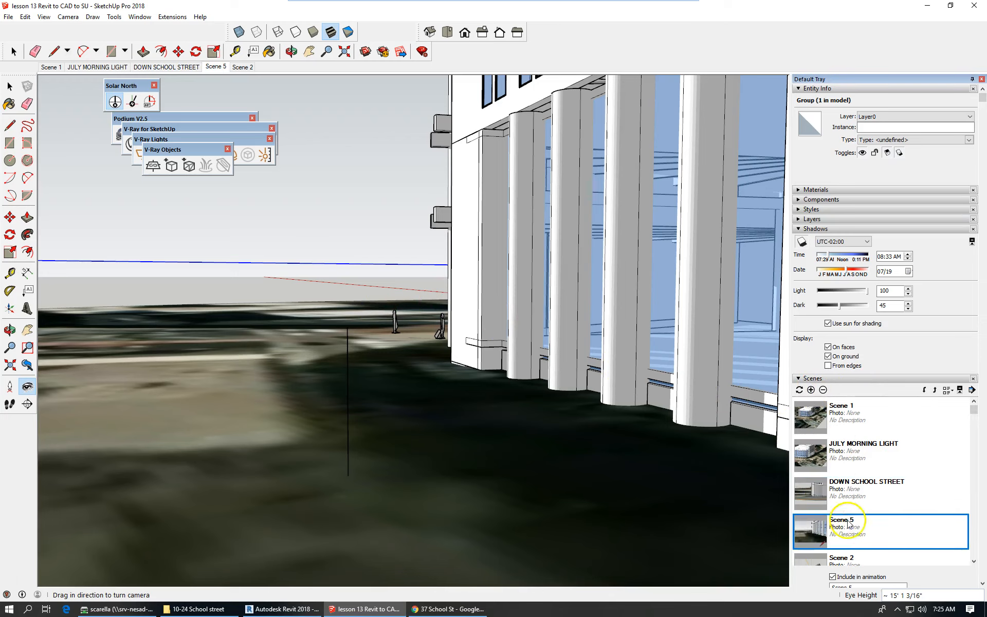
{"action": "scroll", "coordinate": [872, 560], "scroll_direction": "down", "scroll_amount": 3}
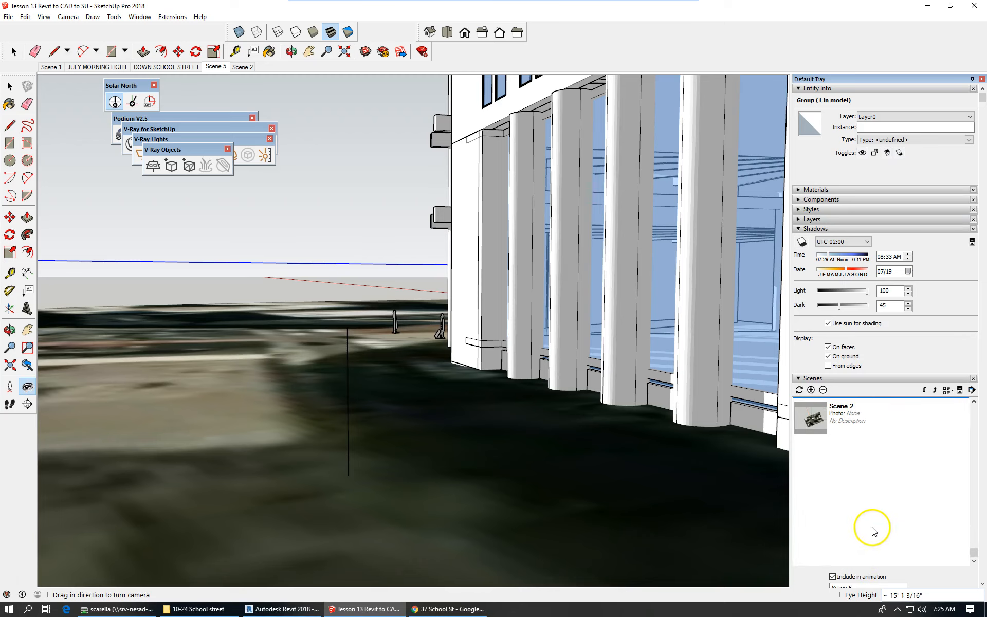
{"action": "left_click", "coordinate": [798, 230]}
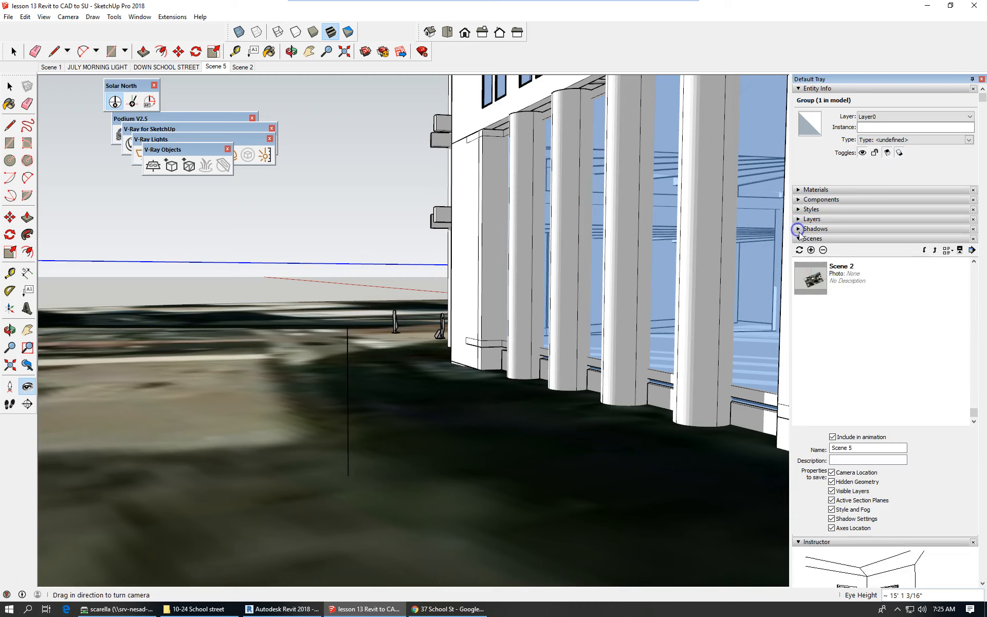
{"action": "left_click", "coordinate": [867, 446]}
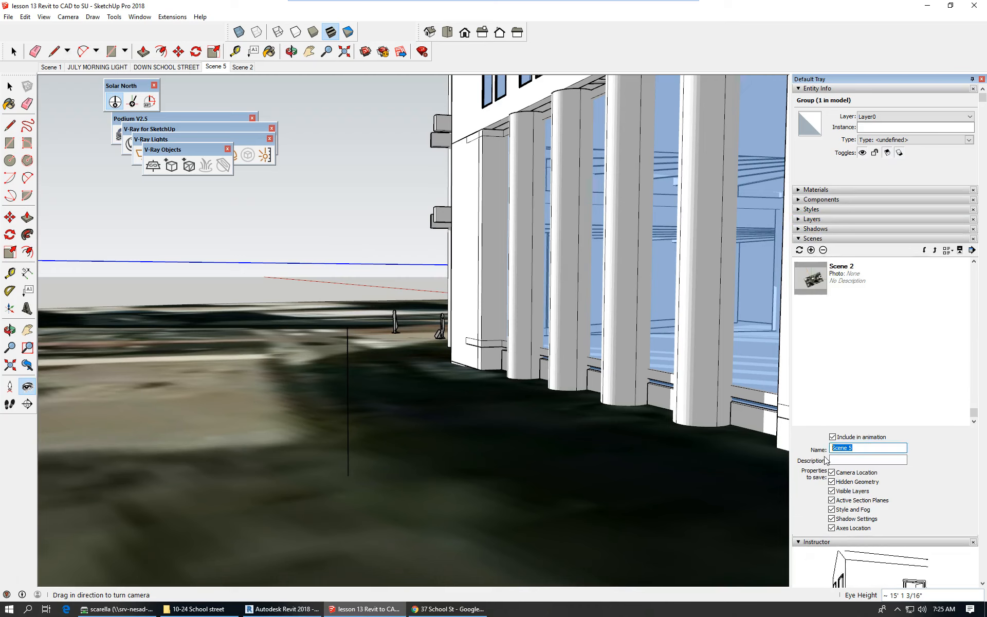
{"action": "type", "text": "google camera down scho"}
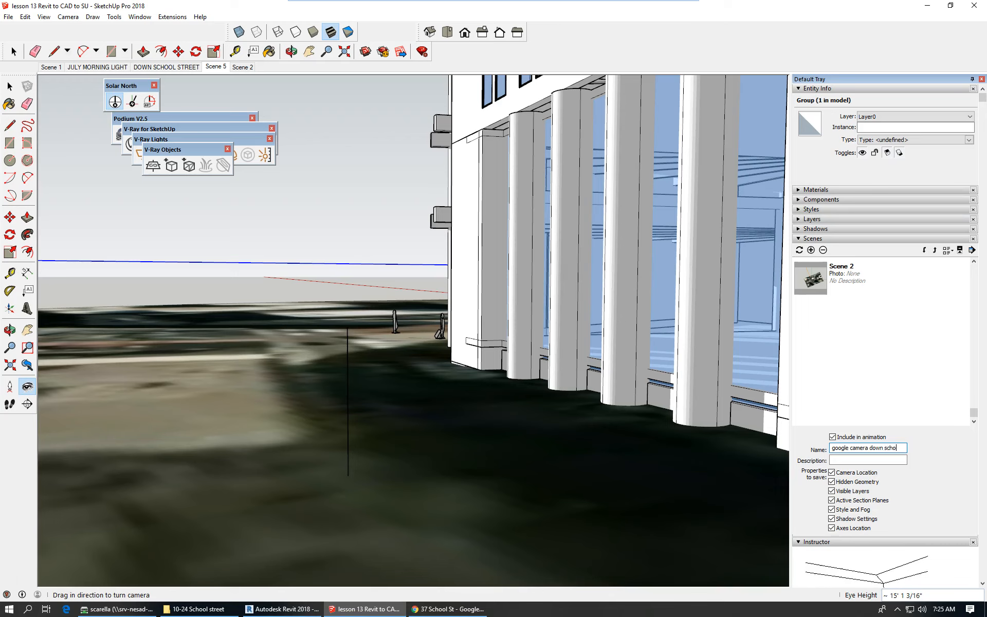
{"action": "type", "text": "street"}
{"action": "key", "text": "Return"}
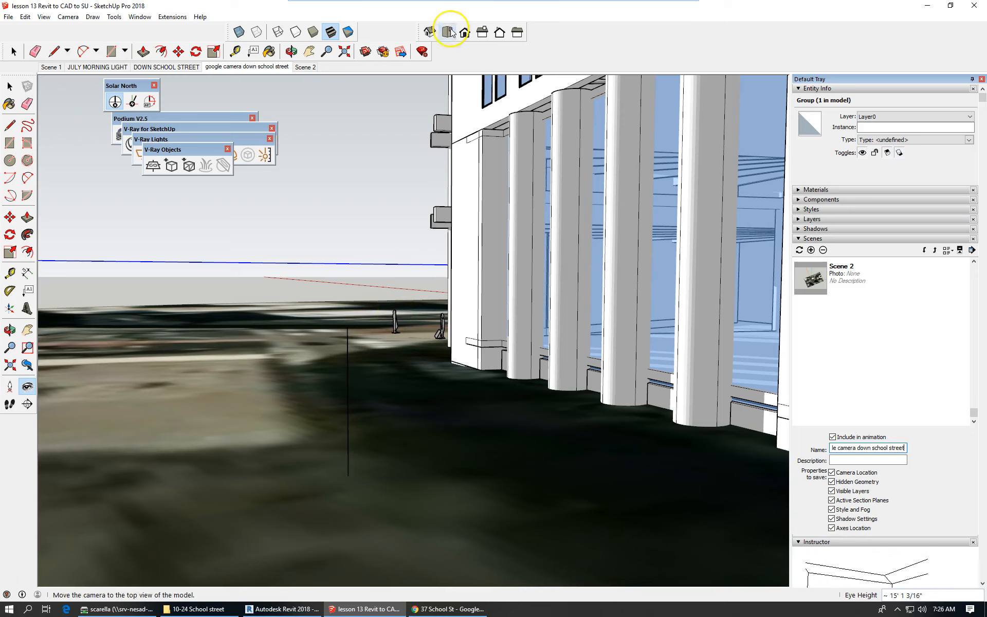
{"action": "left_click", "coordinate": [429, 32]}
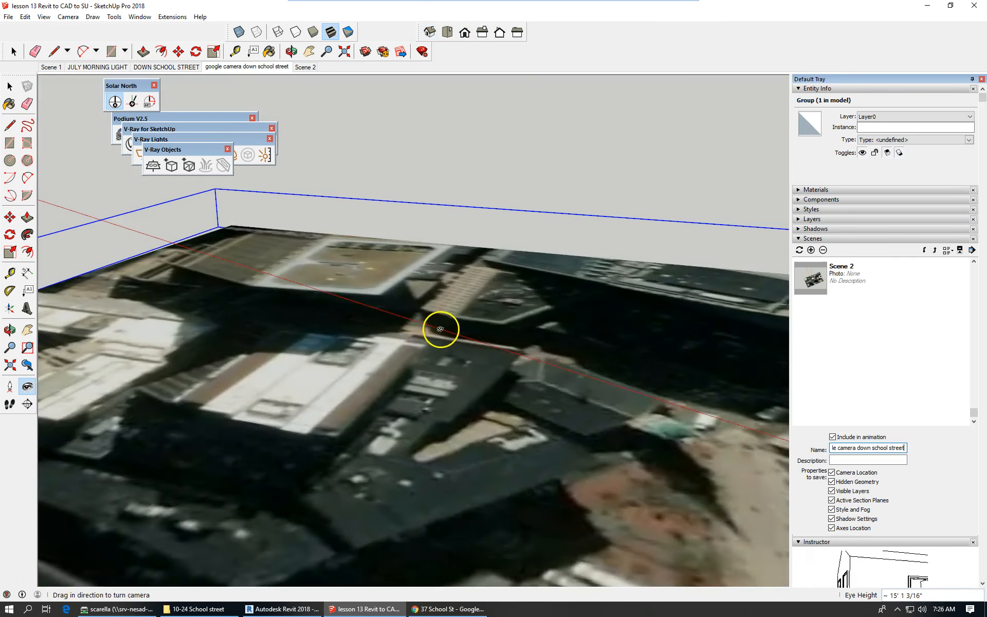
Stand the camera at the street figure, about 6' 6 11/16" eye height, in perspective.
{"action": "left_click", "coordinate": [70, 17]}
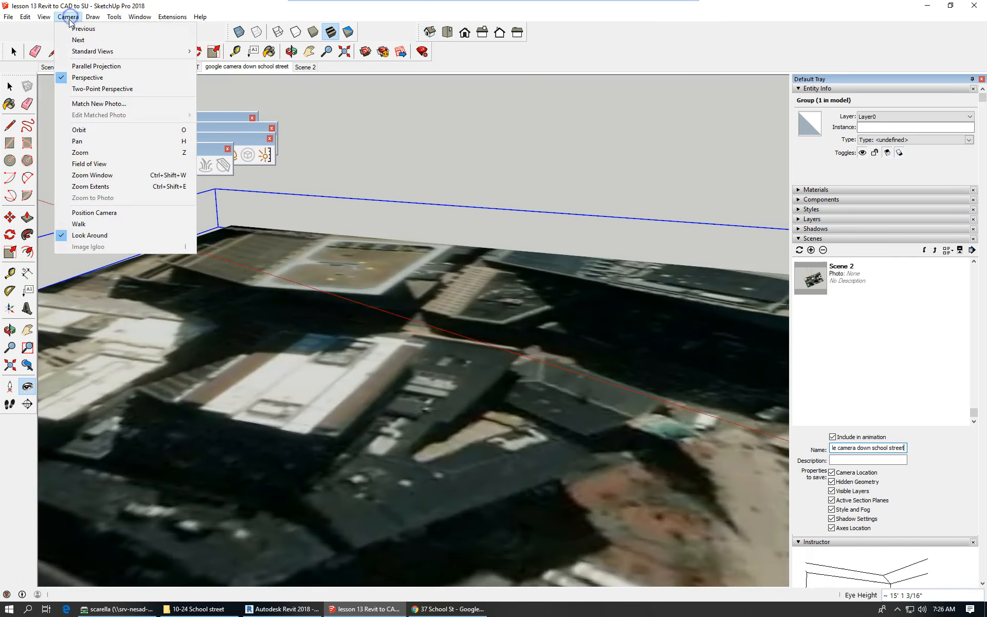
{"action": "left_click", "coordinate": [119, 67]}
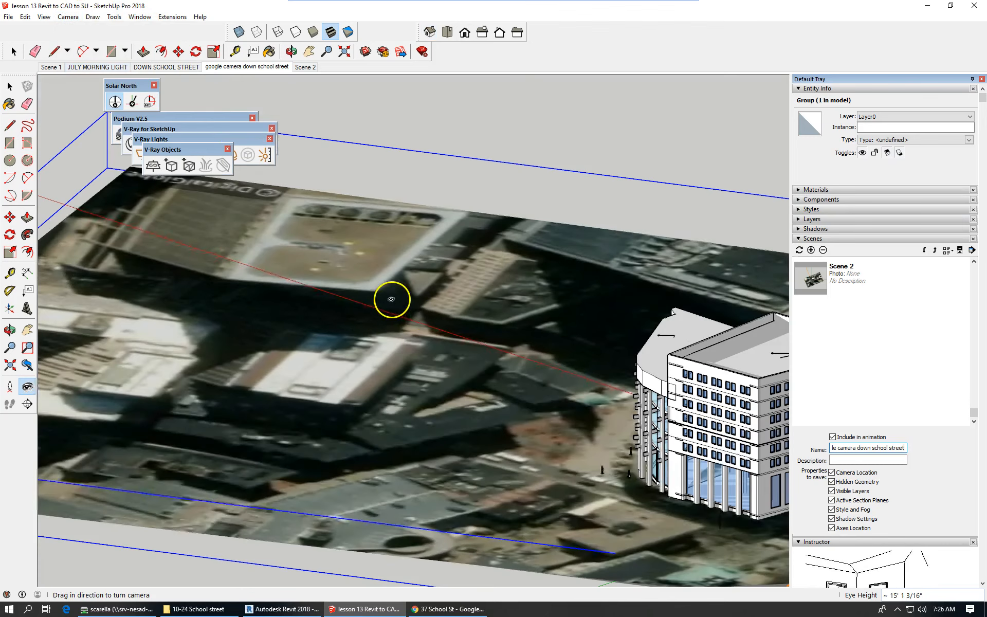
{"action": "scroll", "coordinate": [194, 300], "scroll_direction": "down", "scroll_amount": 2}
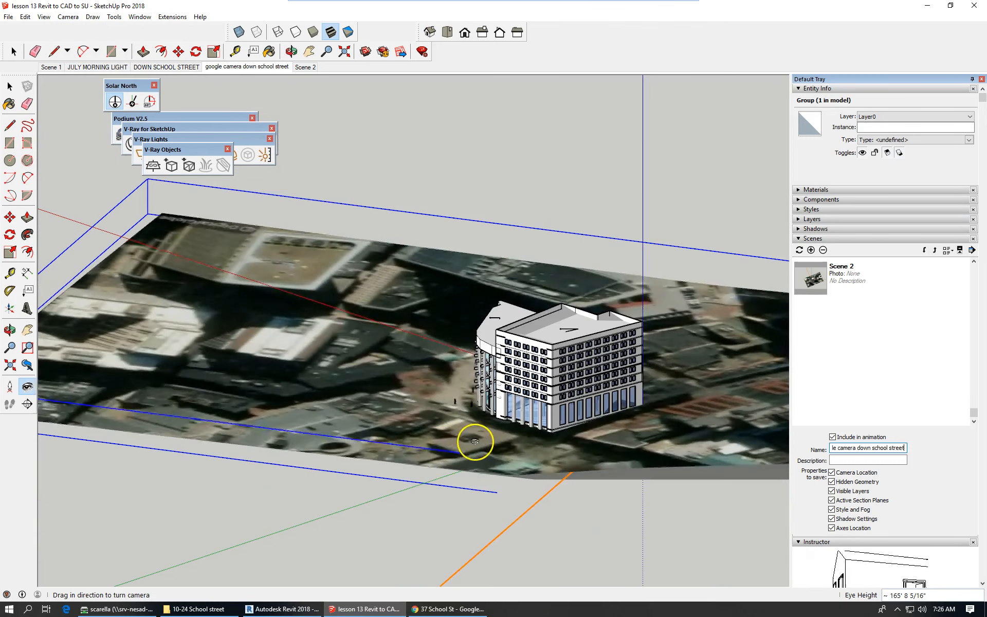
{"action": "scroll", "coordinate": [478, 424], "scroll_direction": "up", "scroll_amount": 3}
{"action": "scroll", "coordinate": [478, 421], "scroll_direction": "up", "scroll_amount": 1}
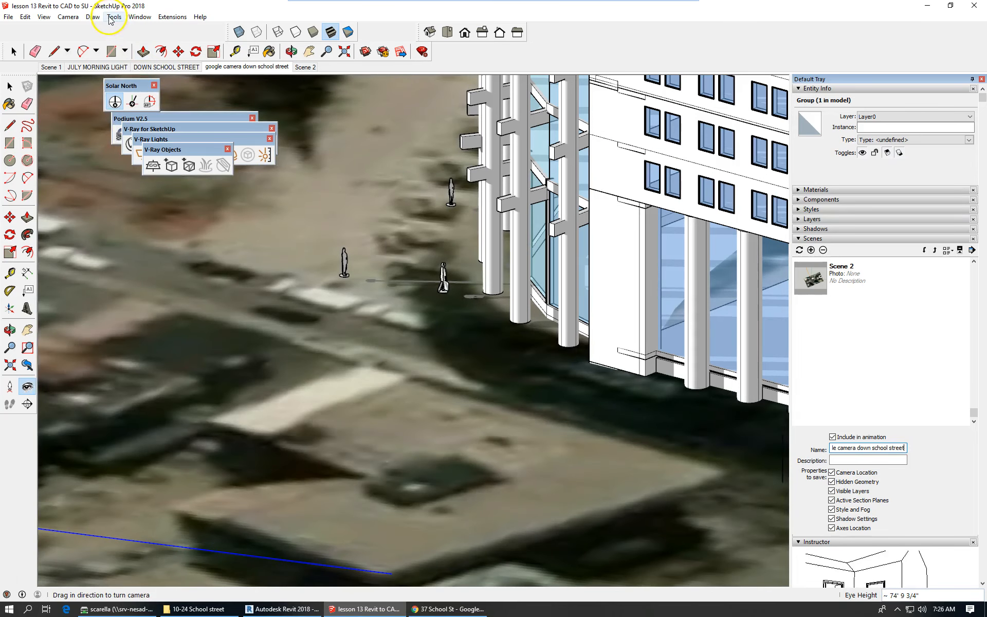
{"action": "left_click", "coordinate": [68, 17]}
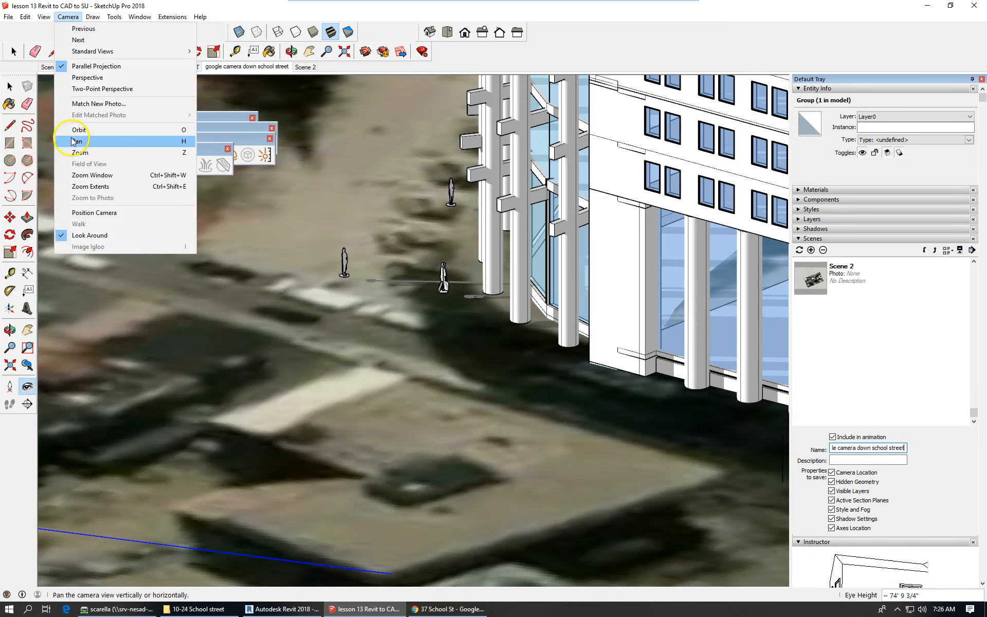
{"action": "left_click", "coordinate": [94, 213]}
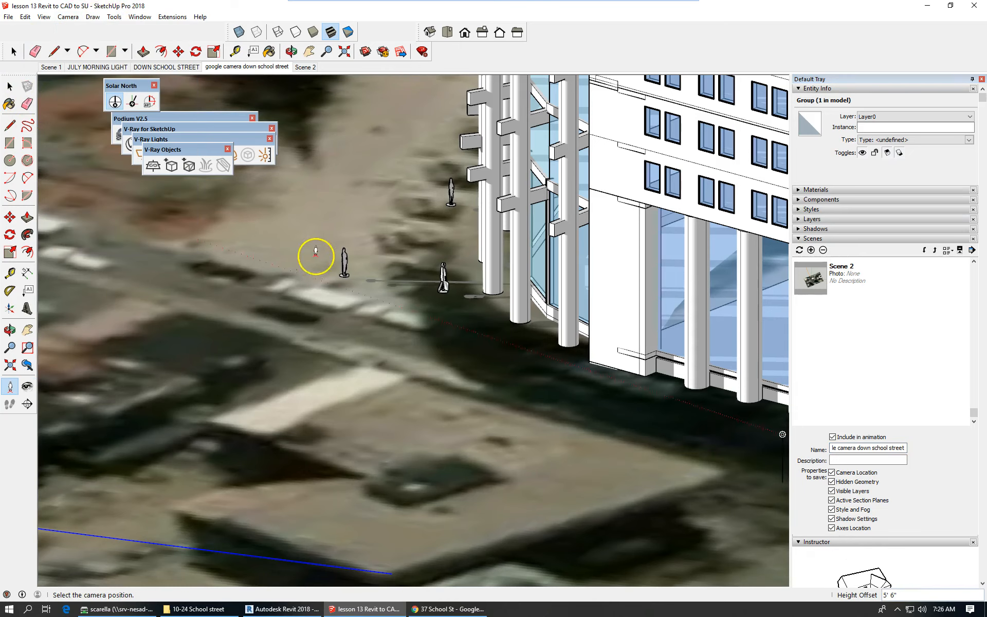
{"action": "left_click_drag", "start_coordinate": [345, 250], "coordinate": [782, 427]}
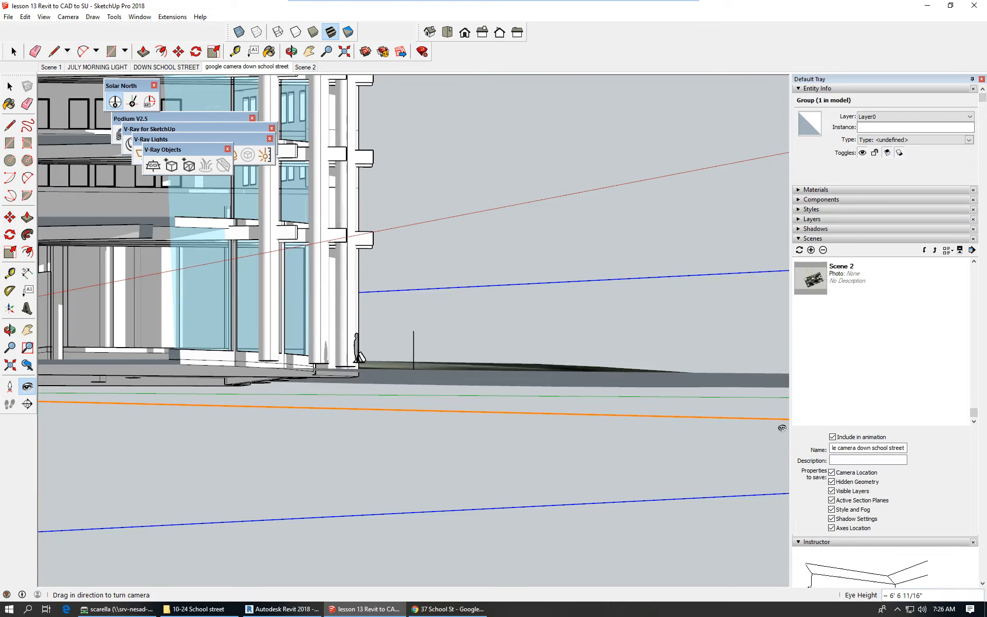
{"action": "left_click", "coordinate": [68, 16]}
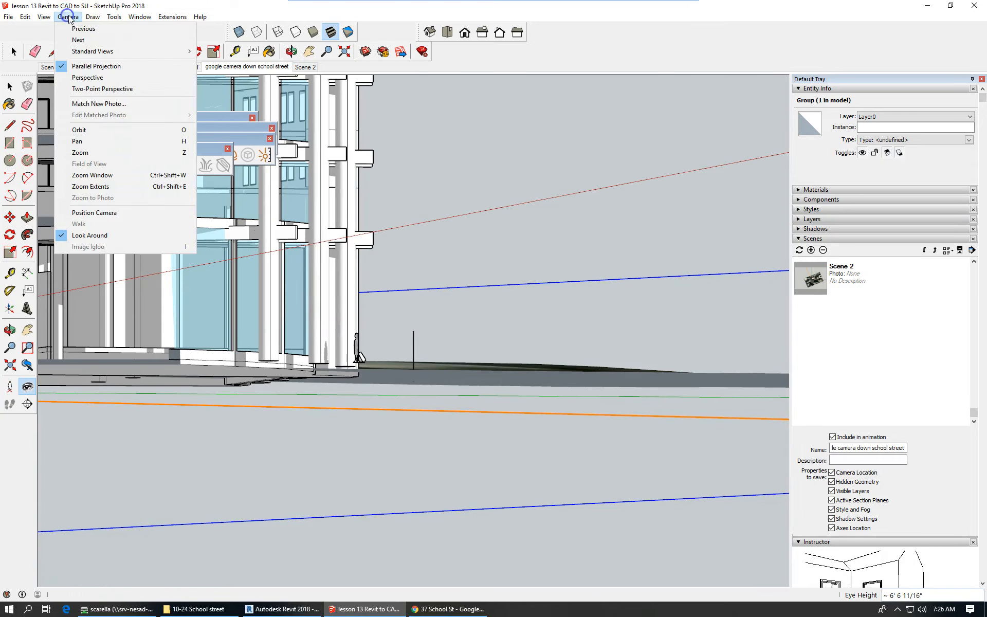
{"action": "left_click", "coordinate": [97, 78]}
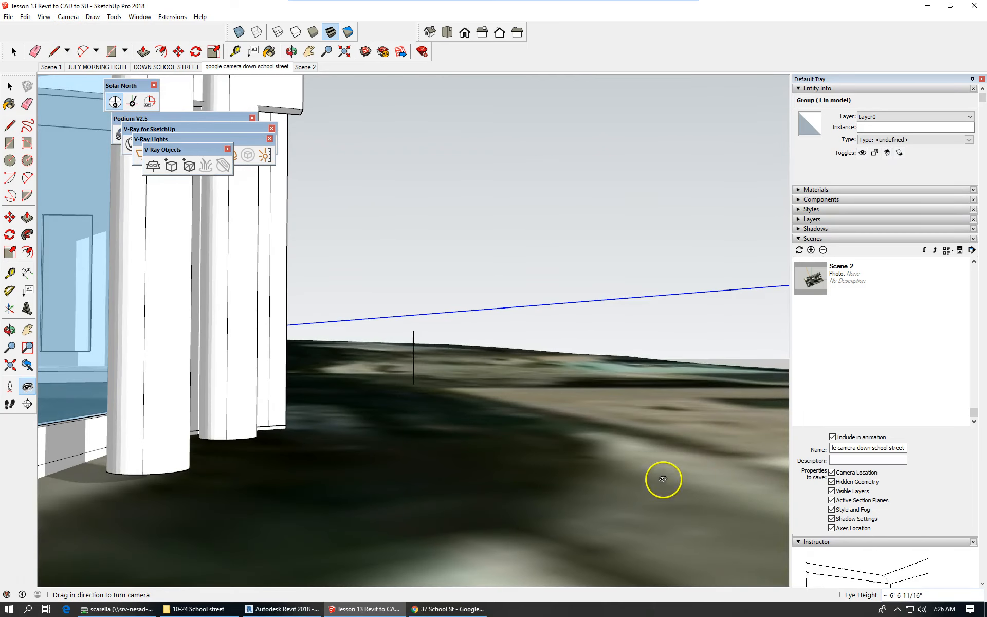
Back the camera away to about 7' 6 1/2" eye height, showing the columns and both figures.
{"action": "scroll", "coordinate": [604, 390], "scroll_direction": "up", "scroll_amount": 2}
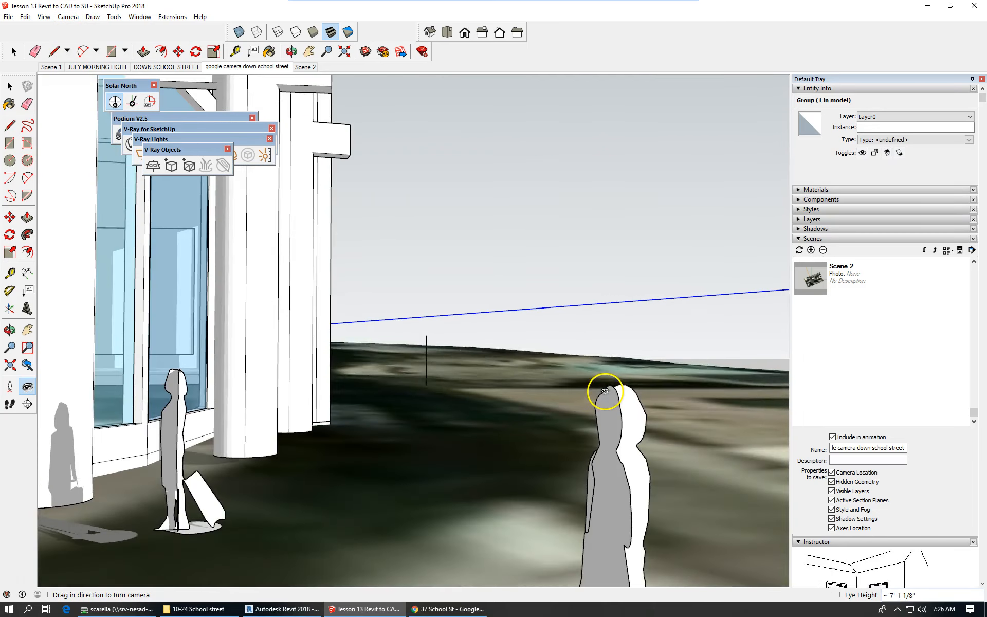
{"action": "scroll", "coordinate": [609, 389], "scroll_direction": "down", "scroll_amount": 1}
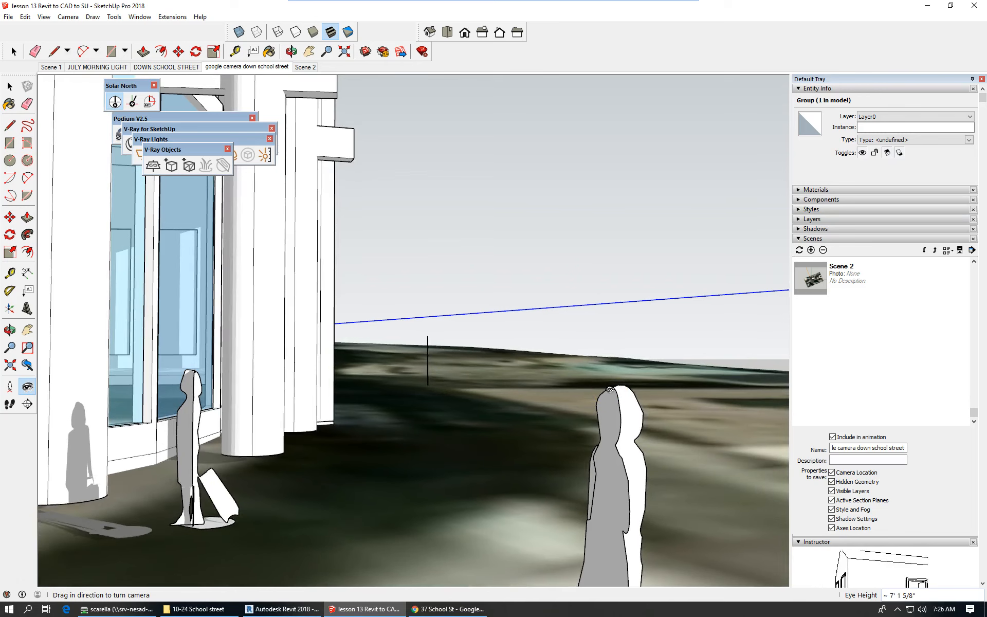
{"action": "scroll", "coordinate": [610, 390], "scroll_direction": "down", "scroll_amount": 1}
{"action": "scroll", "coordinate": [610, 390], "scroll_direction": "down", "scroll_amount": 2}
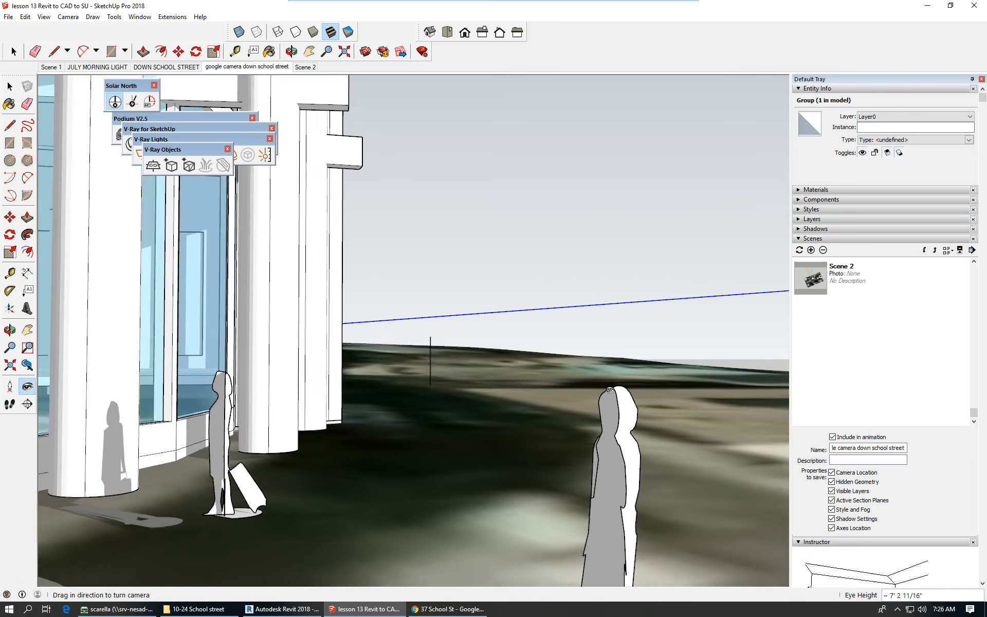
{"action": "scroll", "coordinate": [610, 389], "scroll_direction": "down", "scroll_amount": 3}
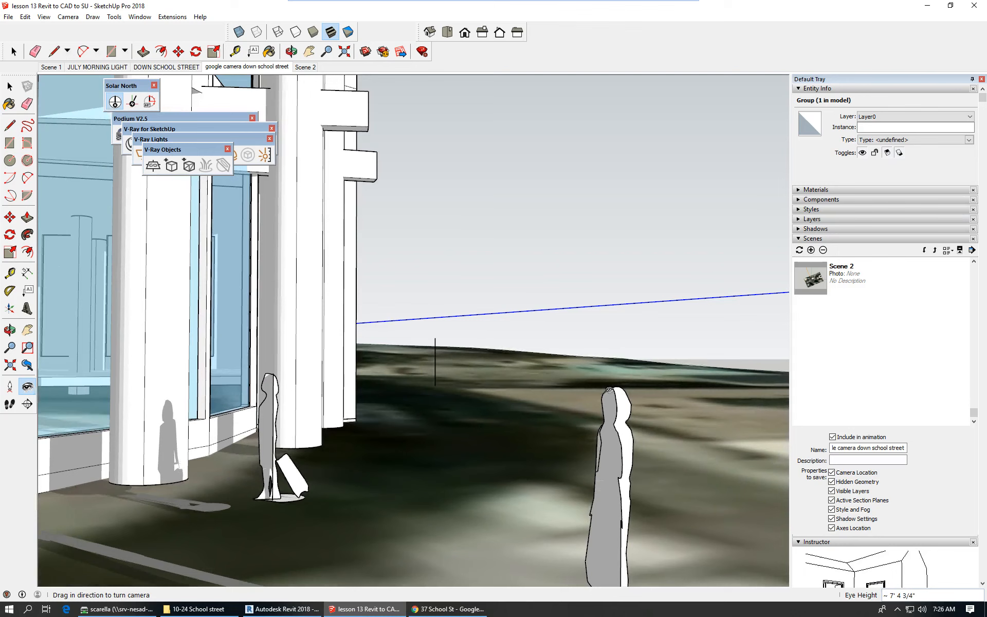
{"action": "scroll", "coordinate": [609, 389], "scroll_direction": "down", "scroll_amount": 2}
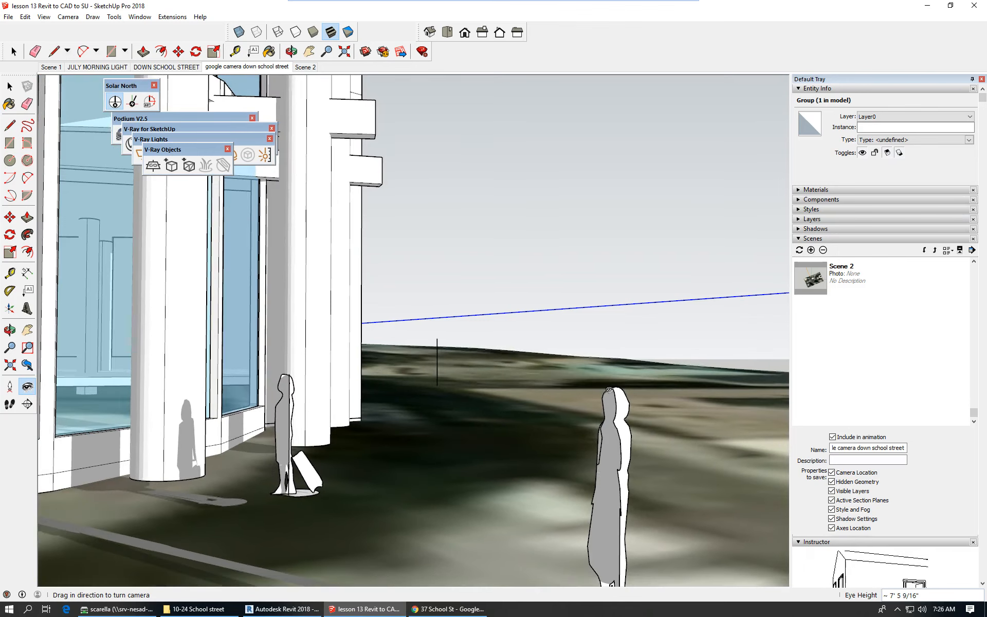
{"action": "scroll", "coordinate": [609, 390], "scroll_direction": "down", "scroll_amount": 2}
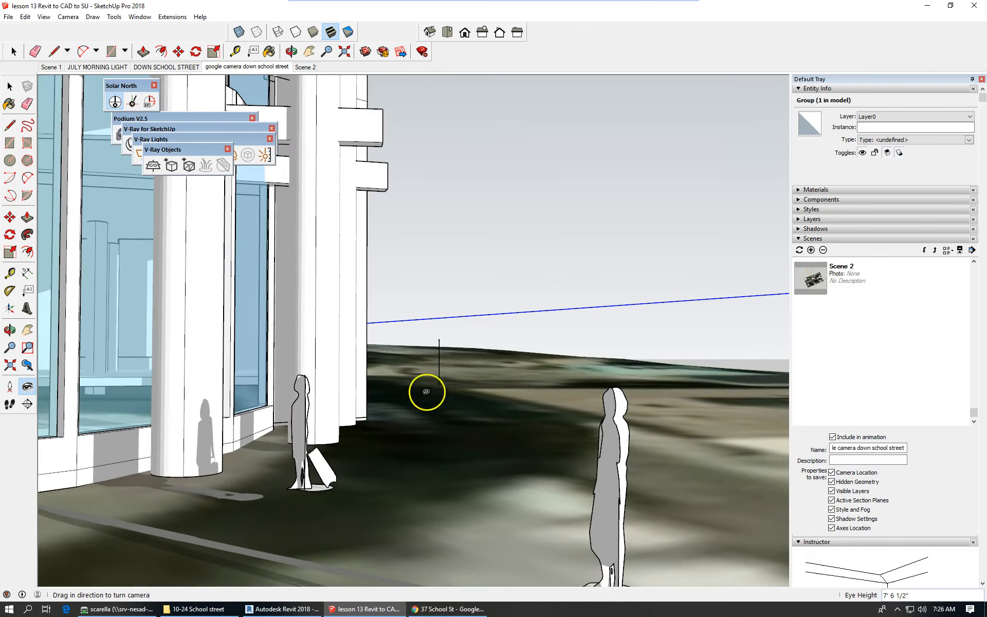
{"action": "left_click", "coordinate": [421, 432]}
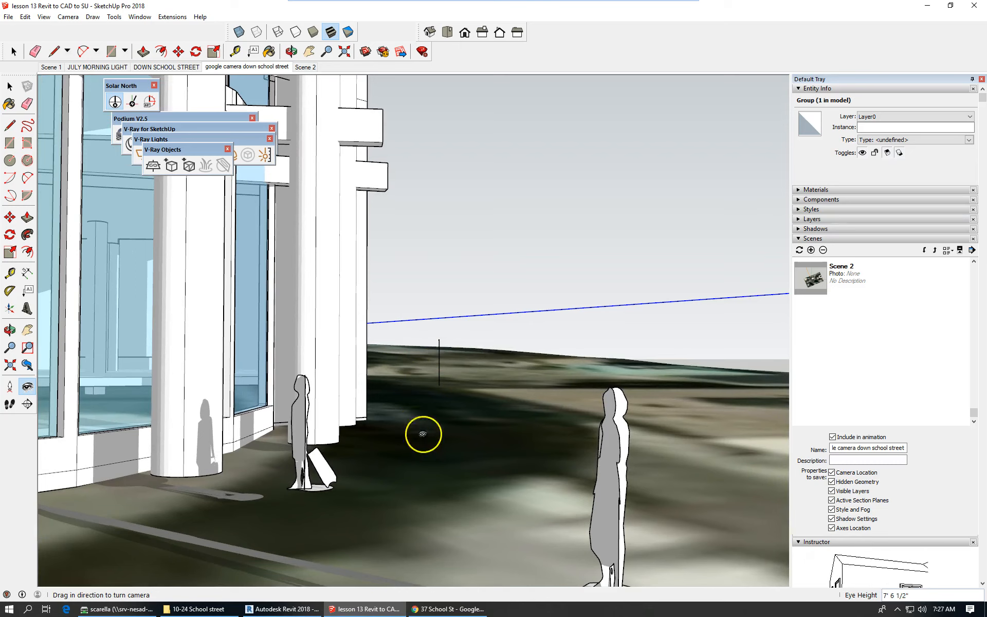
{"action": "left_click", "coordinate": [417, 609]}
{"action": "mouse_move", "coordinate": [418, 611]}
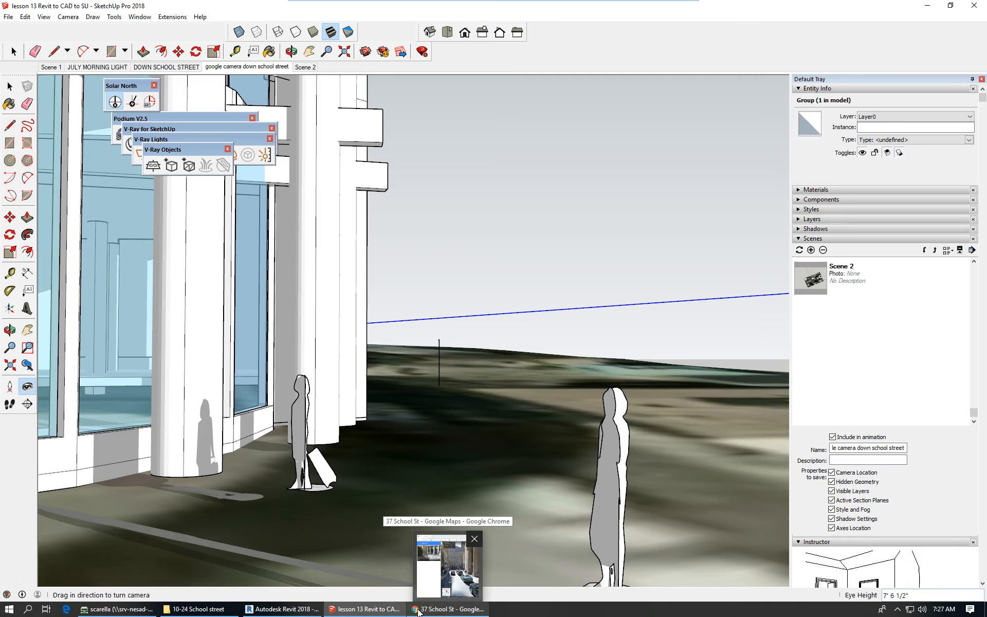
{"action": "left_click", "coordinate": [419, 610]}
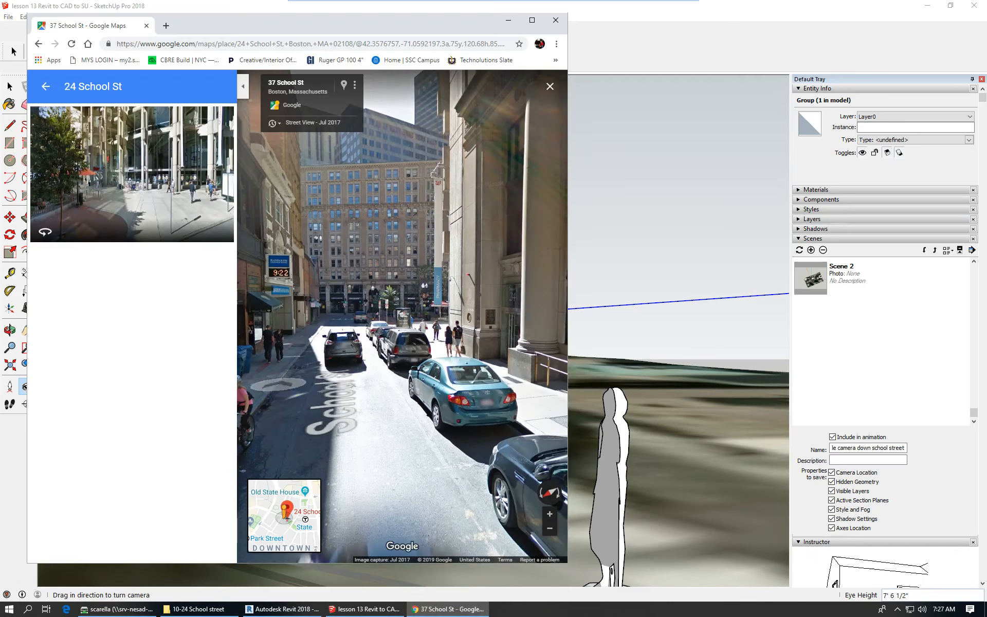
{"action": "left_click", "coordinate": [233, 237]}
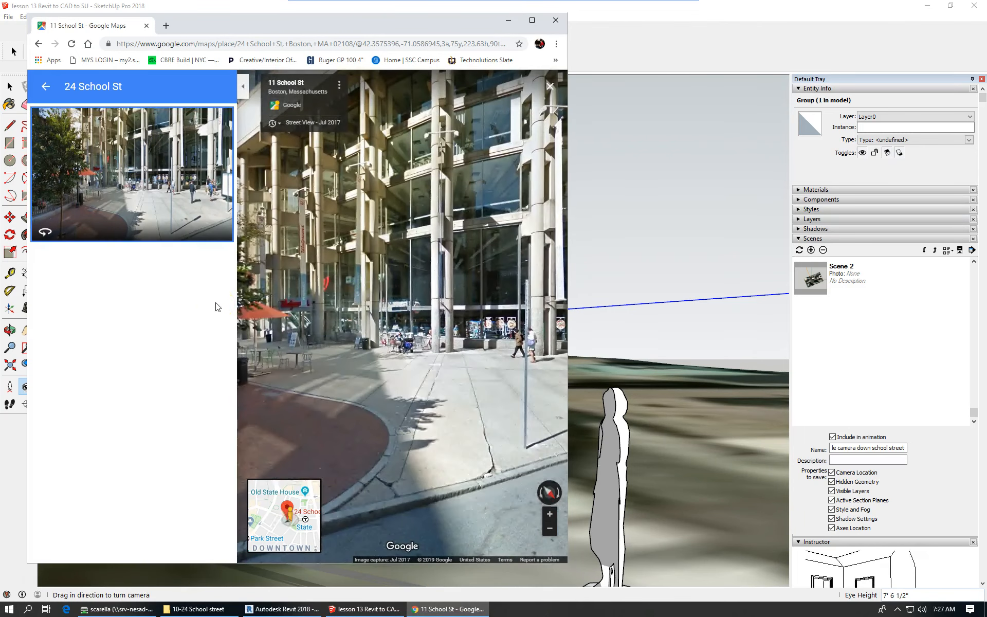
{"action": "left_click_drag", "start_coordinate": [380, 307], "coordinate": [325, 354]}
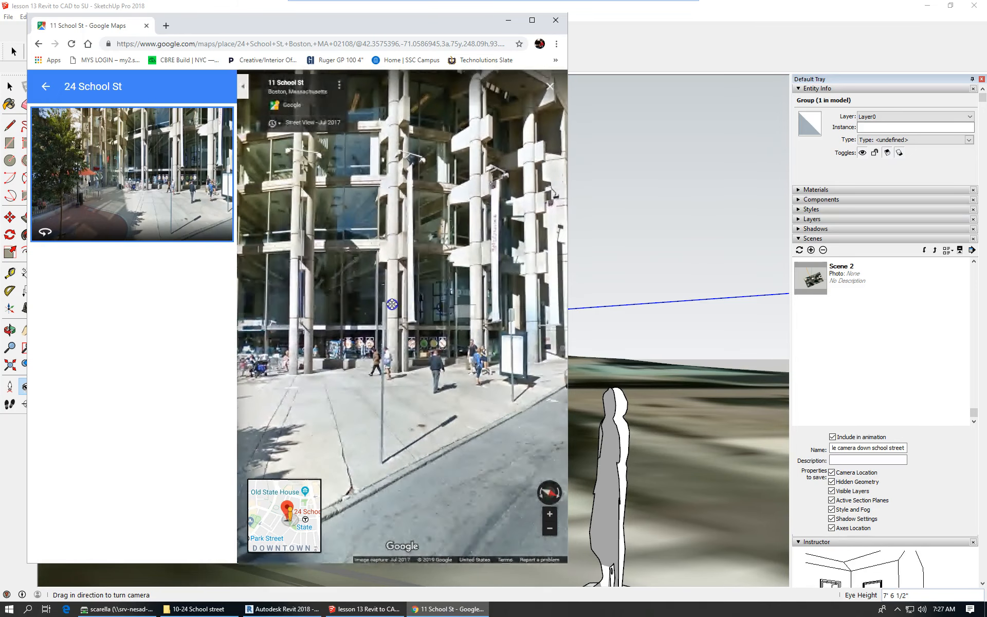
{"action": "left_click", "coordinate": [392, 304]}
{"action": "left_click", "coordinate": [411, 325]}
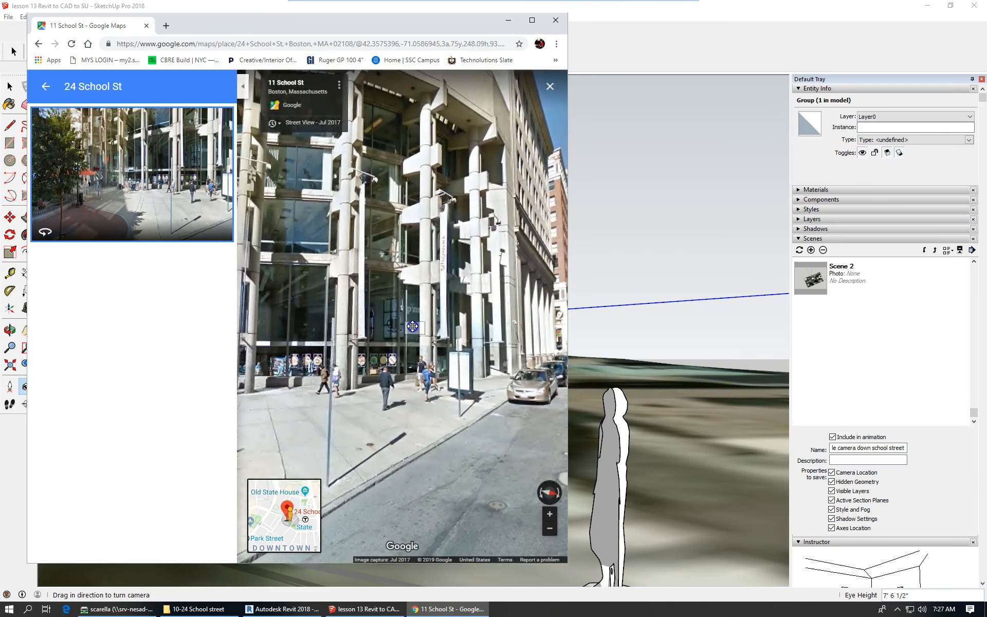
{"action": "left_click_drag", "start_coordinate": [401, 397], "coordinate": [394, 426]}
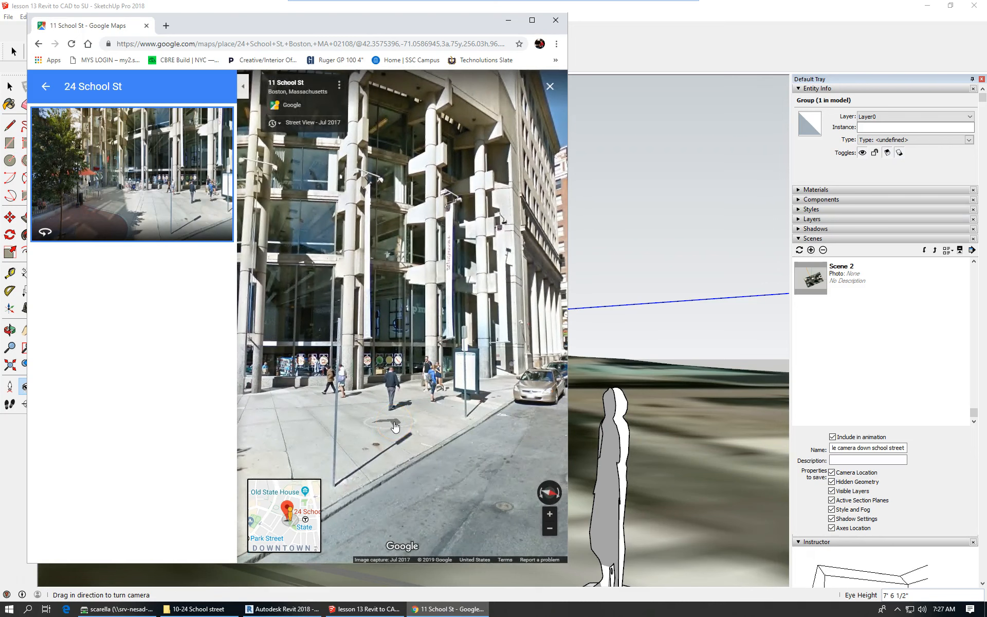
{"action": "left_click", "coordinate": [748, 16]}
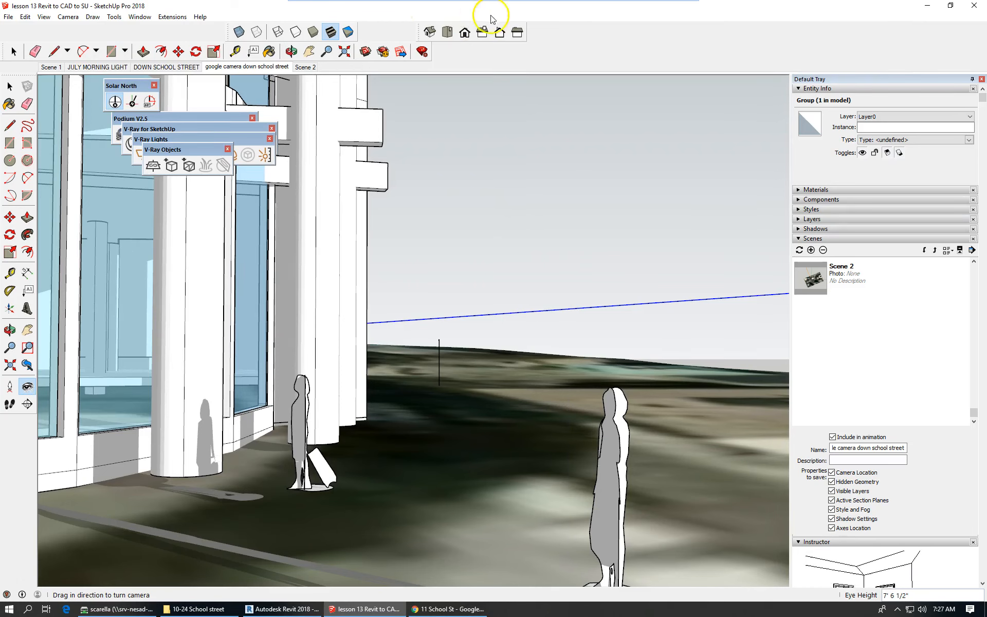
Switch to Top view in parallel projection, orbit above the slab, zoom extents, then zoom into the aerial photo.
{"action": "left_click", "coordinate": [445, 33]}
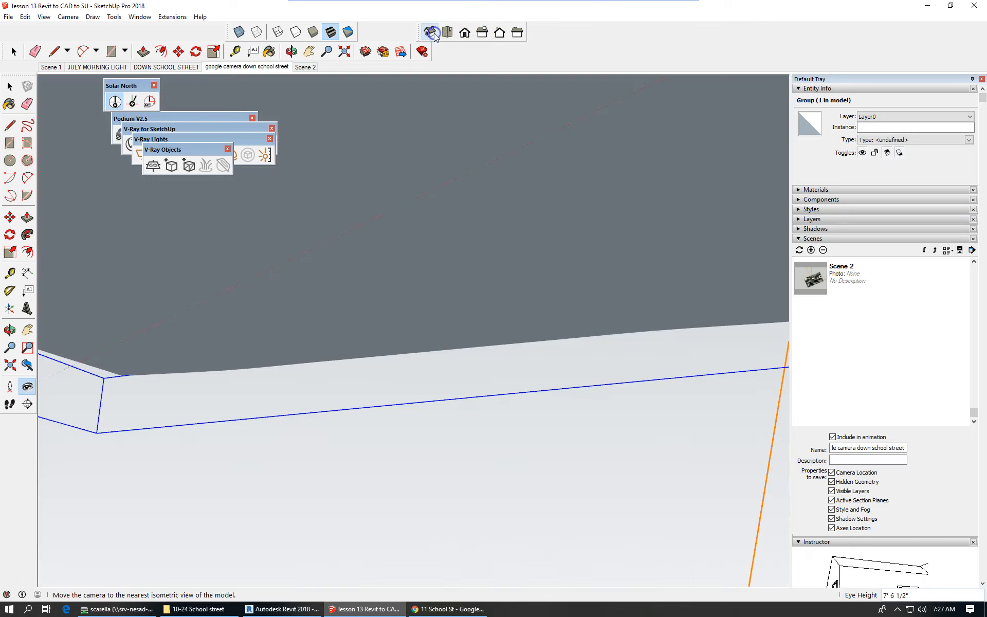
{"action": "left_click", "coordinate": [68, 17]}
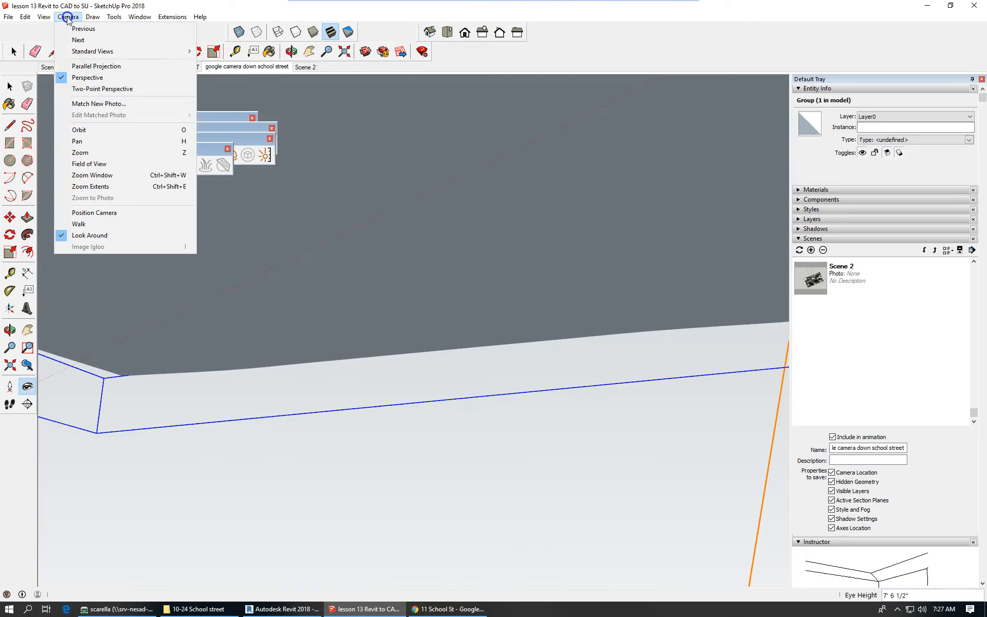
{"action": "left_click", "coordinate": [125, 67]}
{"action": "scroll", "coordinate": [484, 279], "scroll_direction": "down", "scroll_amount": 1}
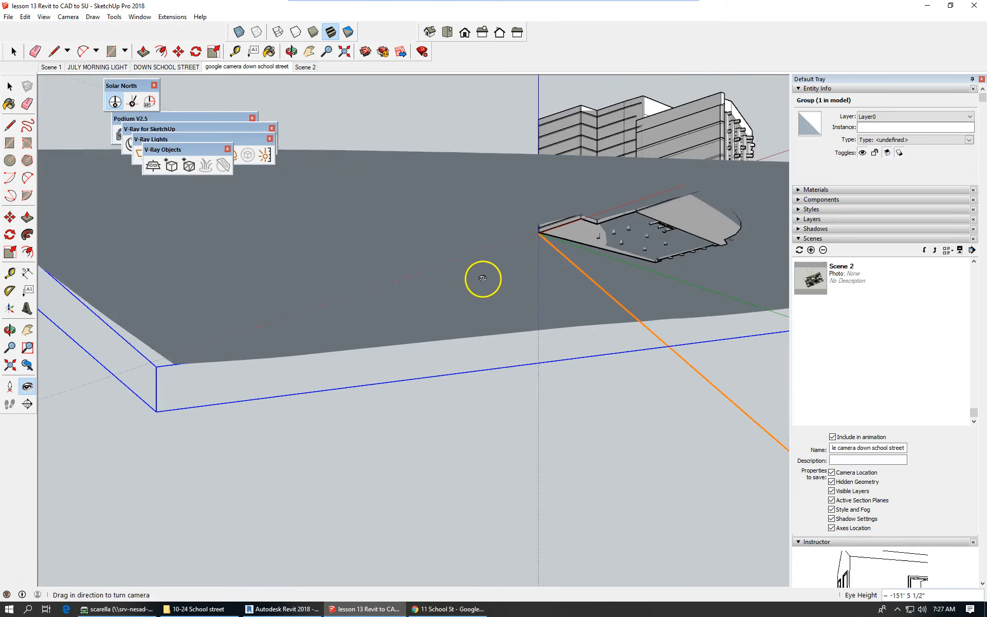
{"action": "scroll", "coordinate": [483, 279], "scroll_direction": "down", "scroll_amount": 5}
{"action": "middle_click_drag", "start_coordinate": [524, 264], "coordinate": [499, 435]}
{"action": "middle_click_drag", "start_coordinate": [621, 329], "coordinate": [441, 493]}
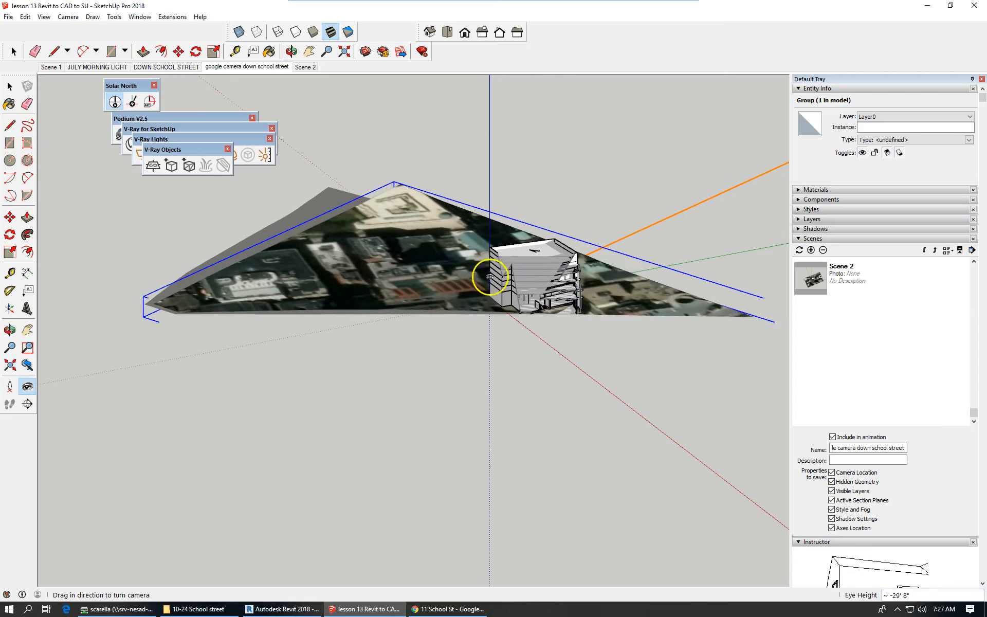
{"action": "left_click", "coordinate": [10, 365]}
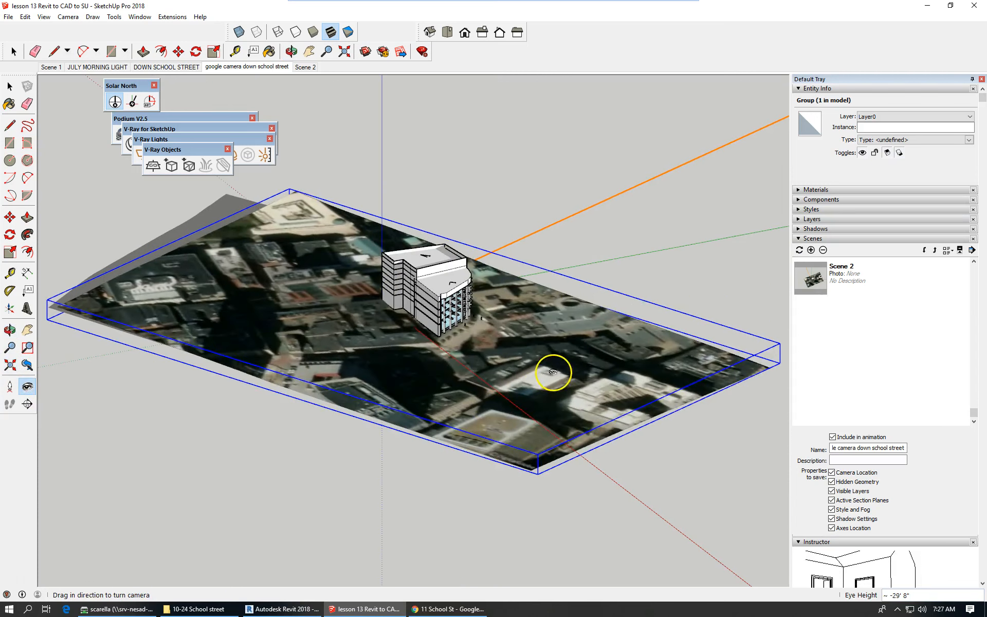
{"action": "left_click_drag", "start_coordinate": [550, 371], "coordinate": [549, 346]}
{"action": "scroll", "coordinate": [540, 348], "scroll_direction": "up", "scroll_amount": 3}
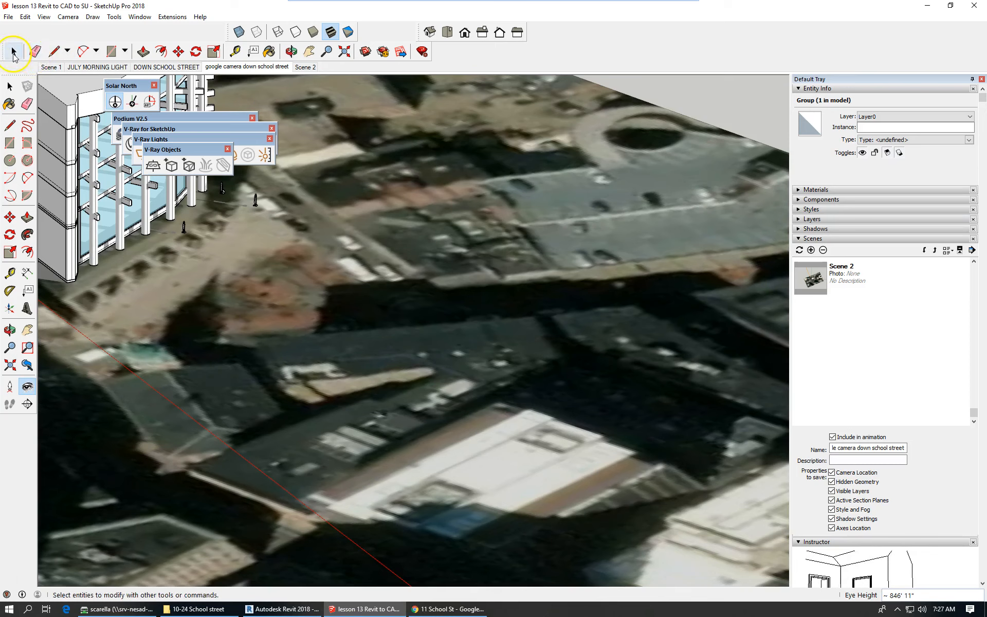
Check the Street View photo to find the camera spot on the street.
{"action": "left_click", "coordinate": [13, 51]}
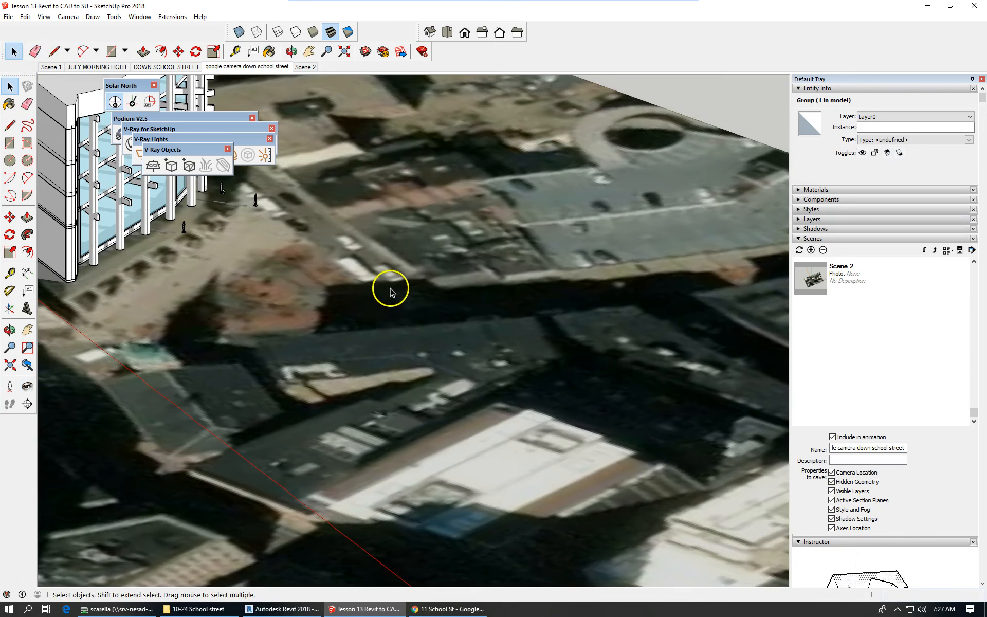
{"action": "left_click", "coordinate": [9, 125]}
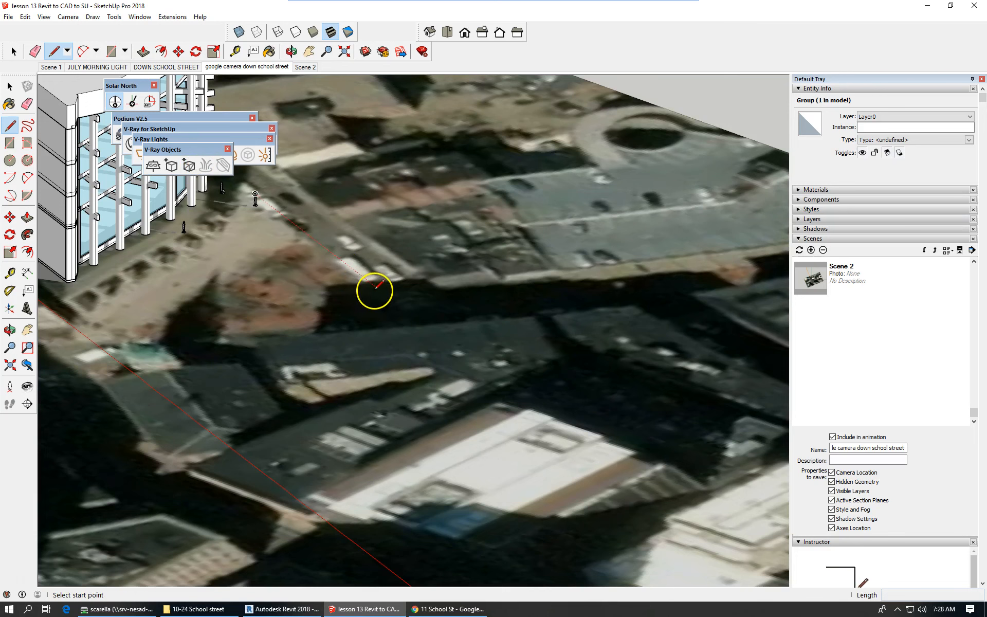
{"action": "left_click", "coordinate": [442, 610]}
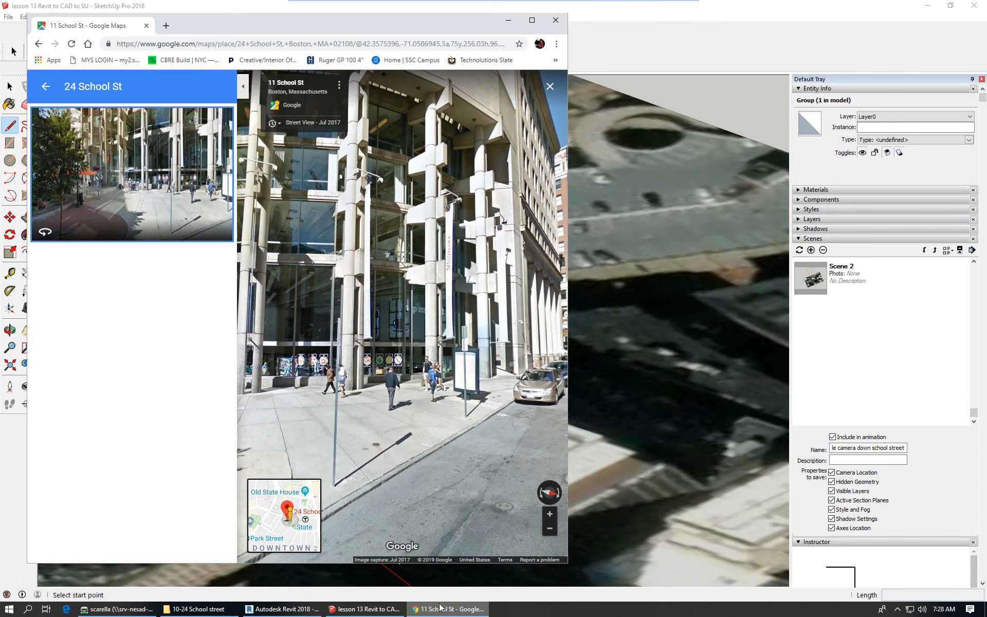
{"action": "left_click", "coordinate": [375, 599]}
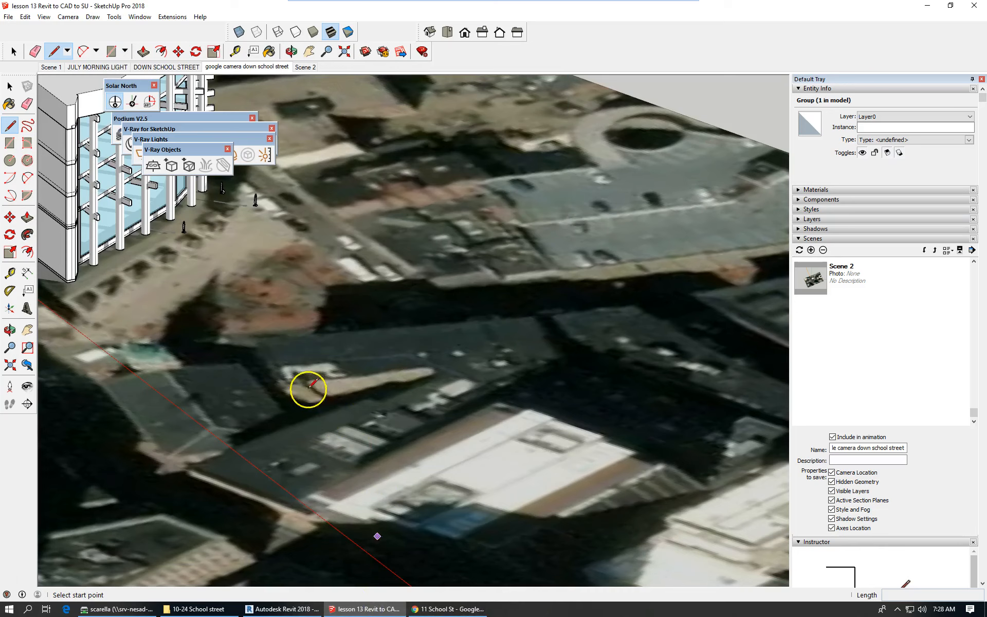
Draw a 6' vertical marker line up the blue axis on the street beside the building.
{"action": "left_click", "coordinate": [339, 229]}
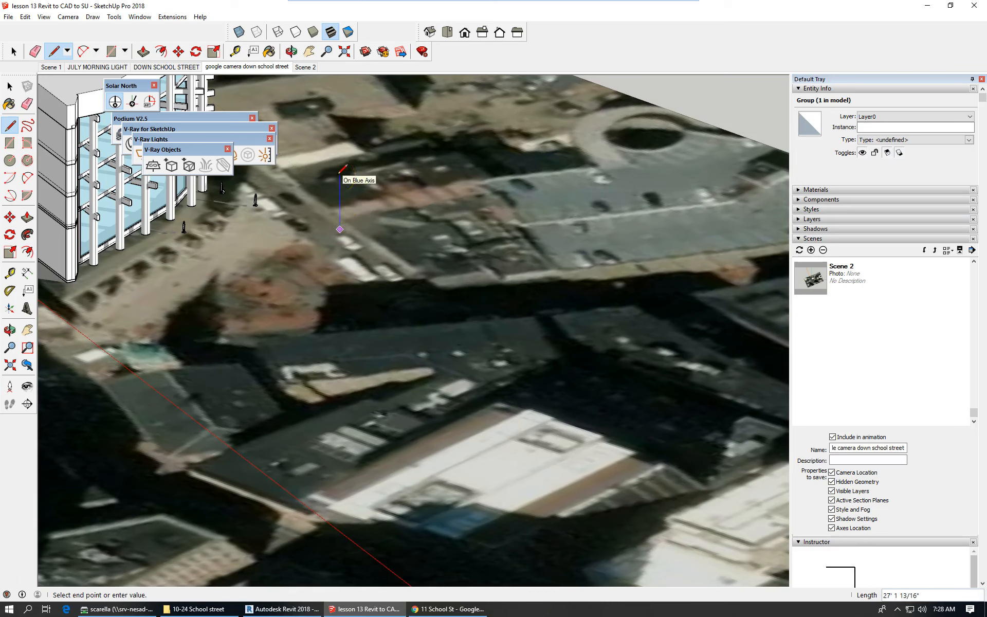
{"action": "type", "text": "69"}
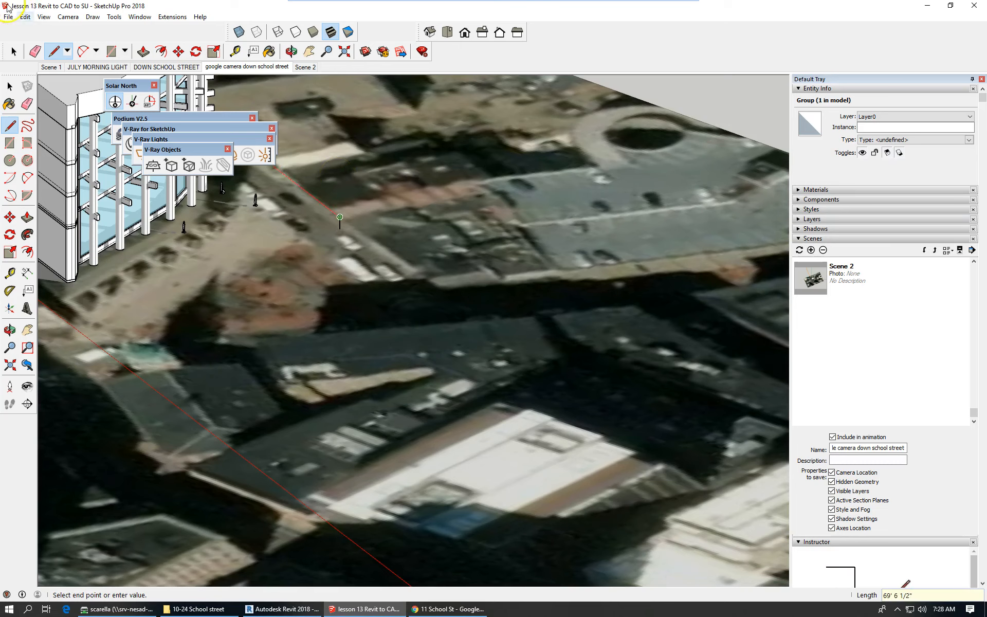
{"action": "left_click", "coordinate": [11, 51]}
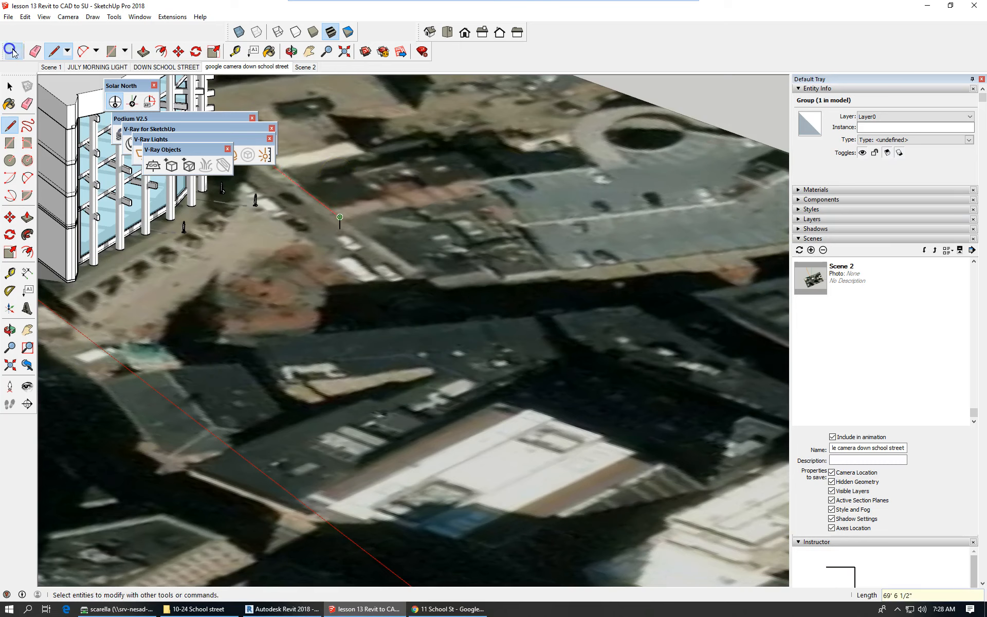
{"action": "left_click", "coordinate": [70, 18]}
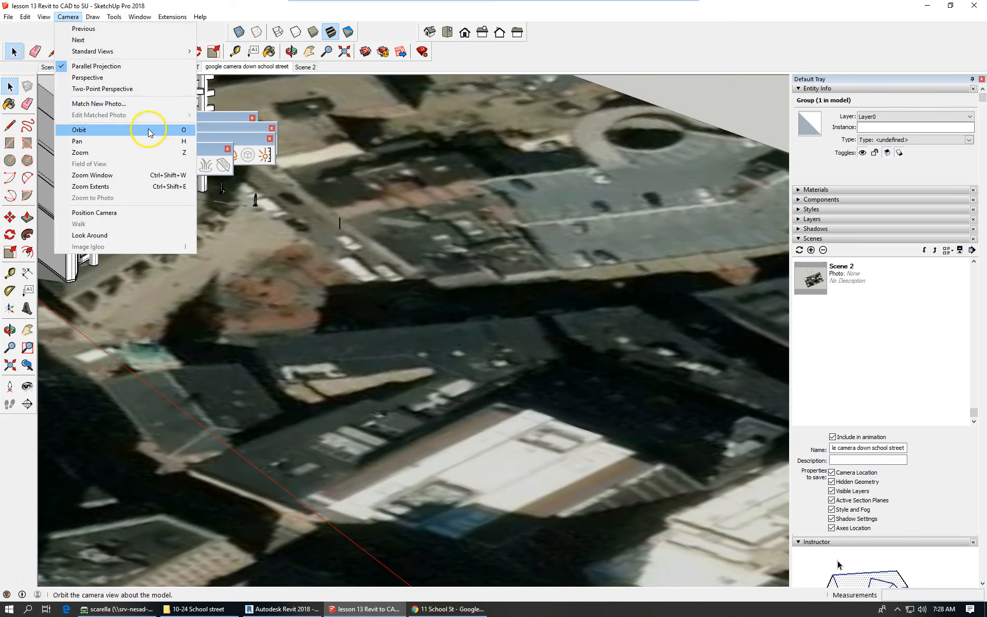
Position the camera at the marker line's endpoint facing the building corner, and switch to perspective.
{"action": "left_click", "coordinate": [112, 212]}
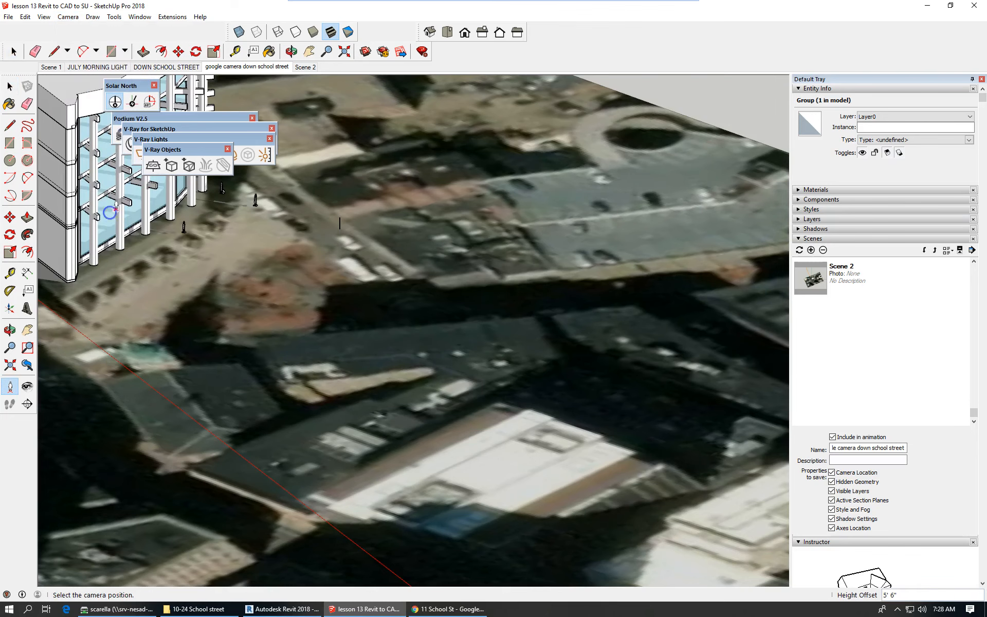
{"action": "scroll", "coordinate": [733, 500], "scroll_direction": "down", "scroll_amount": 1}
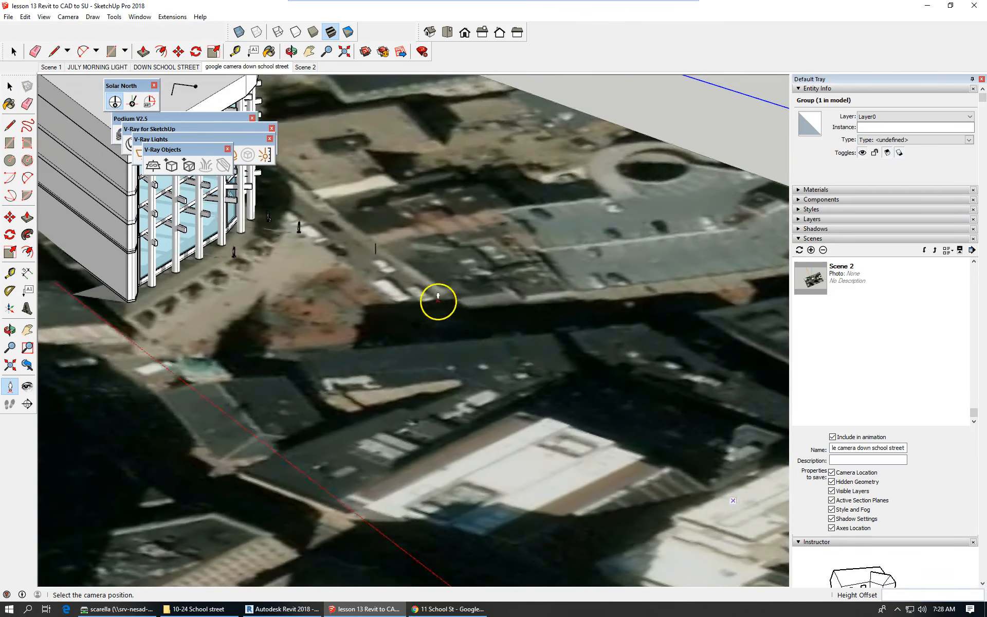
{"action": "scroll", "coordinate": [438, 298], "scroll_direction": "down", "scroll_amount": 2}
{"action": "left_click_drag", "start_coordinate": [449, 301], "coordinate": [361, 263]}
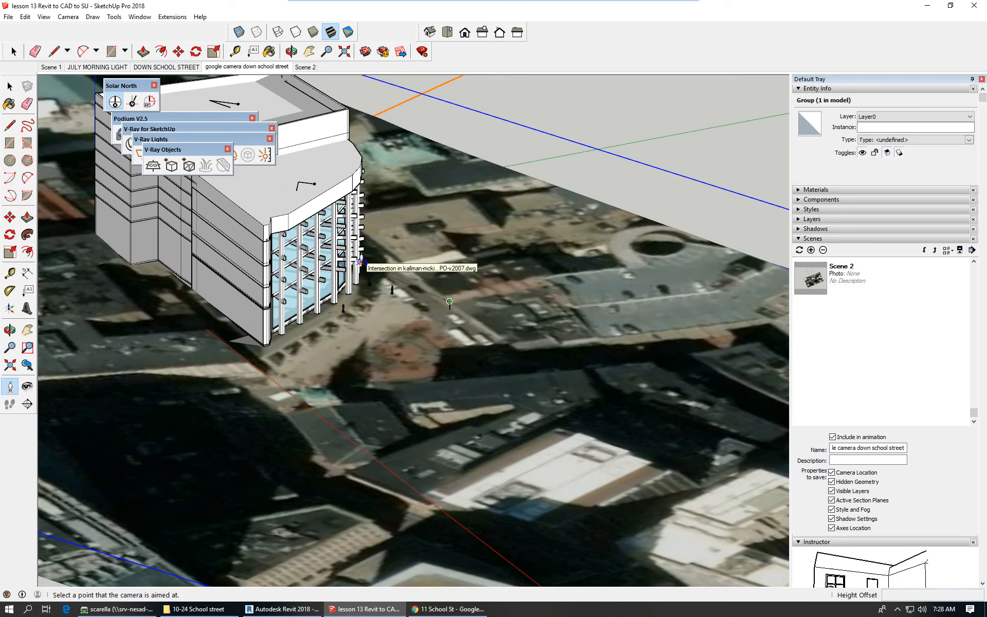
{"action": "left_click_drag", "start_coordinate": [361, 263], "coordinate": [361, 264]}
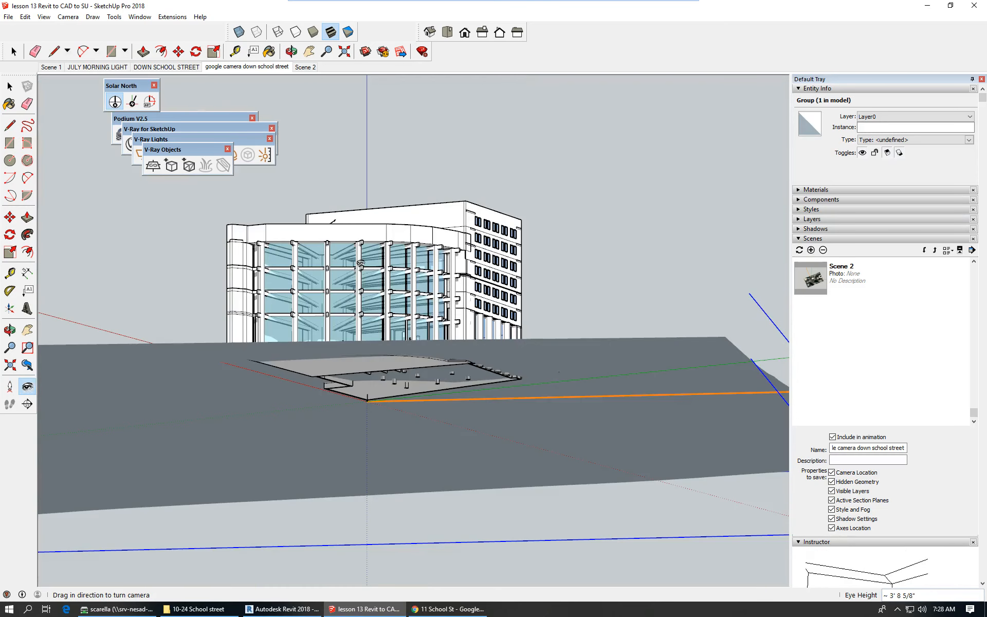
{"action": "left_click", "coordinate": [352, 247]}
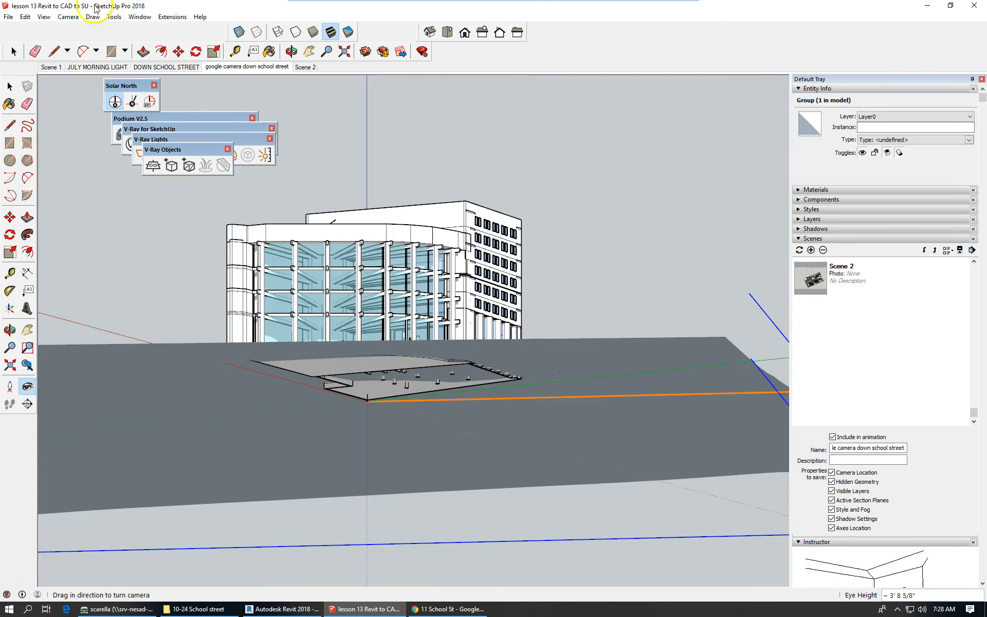
{"action": "left_click", "coordinate": [67, 17]}
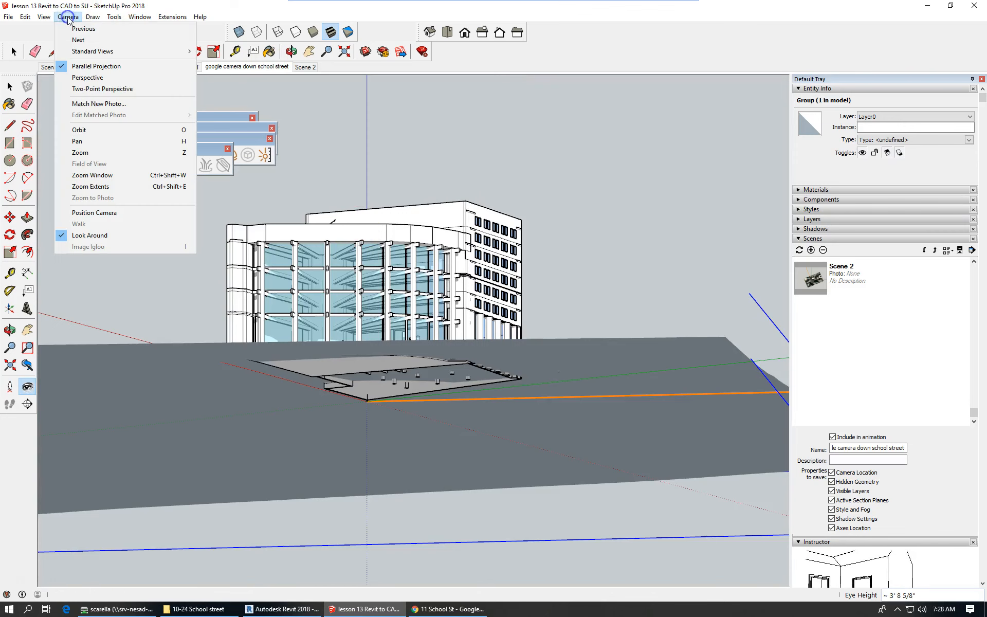
{"action": "left_click", "coordinate": [94, 78]}
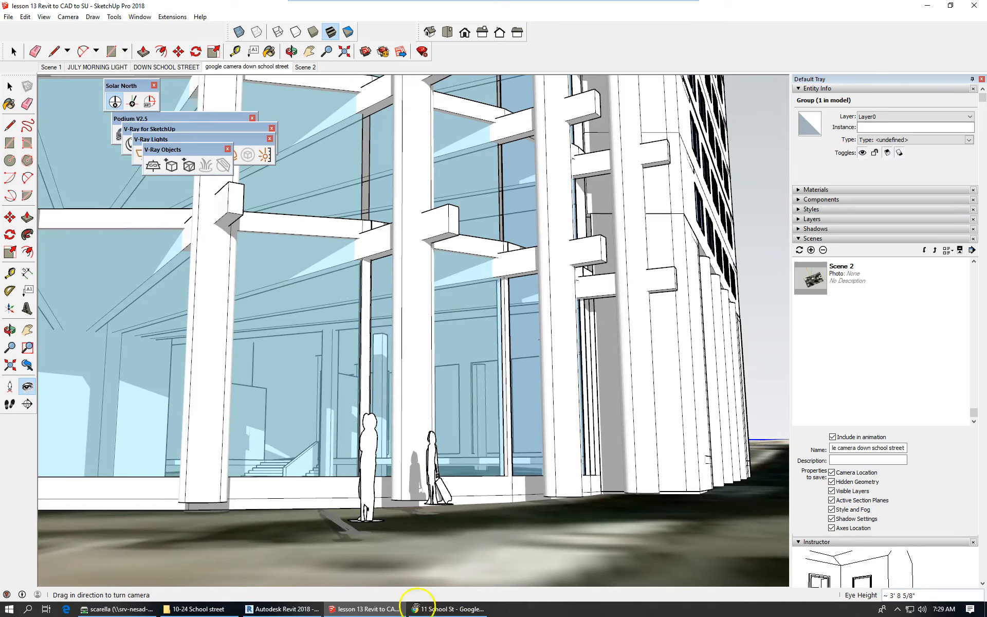
Compare with the Street View photo, then turn the camera toward the building and pull back.
{"action": "mouse_move", "coordinate": [436, 612]}
{"action": "left_click", "coordinate": [451, 610]}
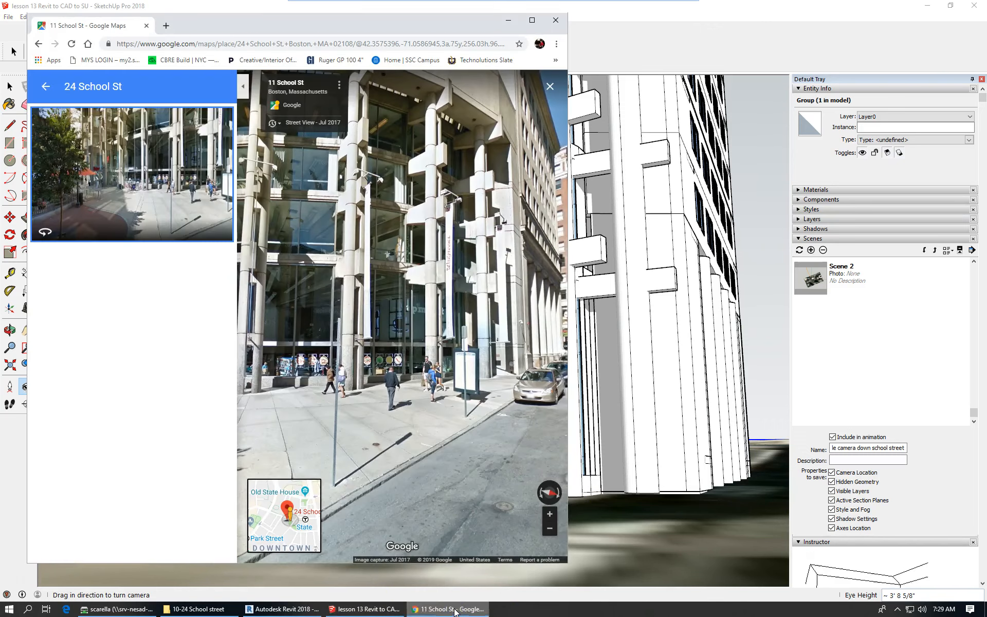
{"action": "left_click", "coordinate": [710, 22]}
{"action": "left_click_drag", "start_coordinate": [331, 447], "coordinate": [396, 480]}
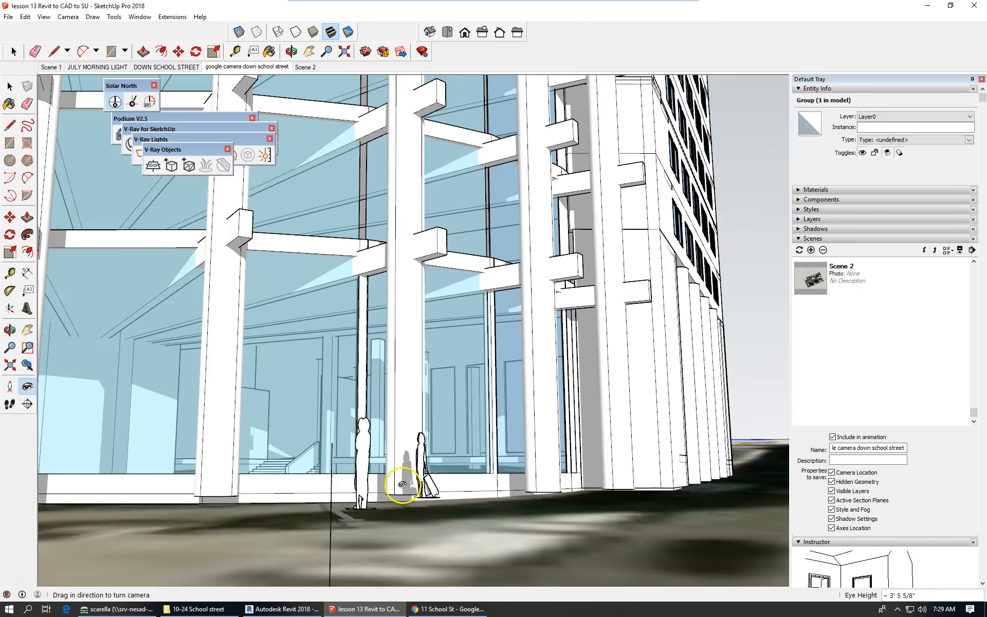
{"action": "scroll", "coordinate": [405, 484], "scroll_direction": "down", "scroll_amount": 2}
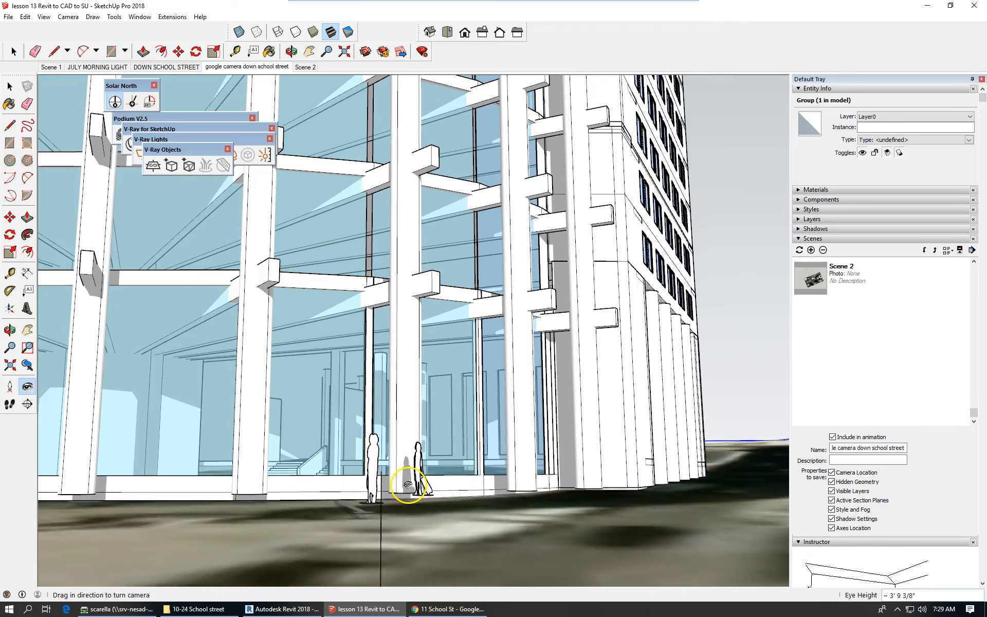
{"action": "scroll", "coordinate": [408, 485], "scroll_direction": "down", "scroll_amount": 1}
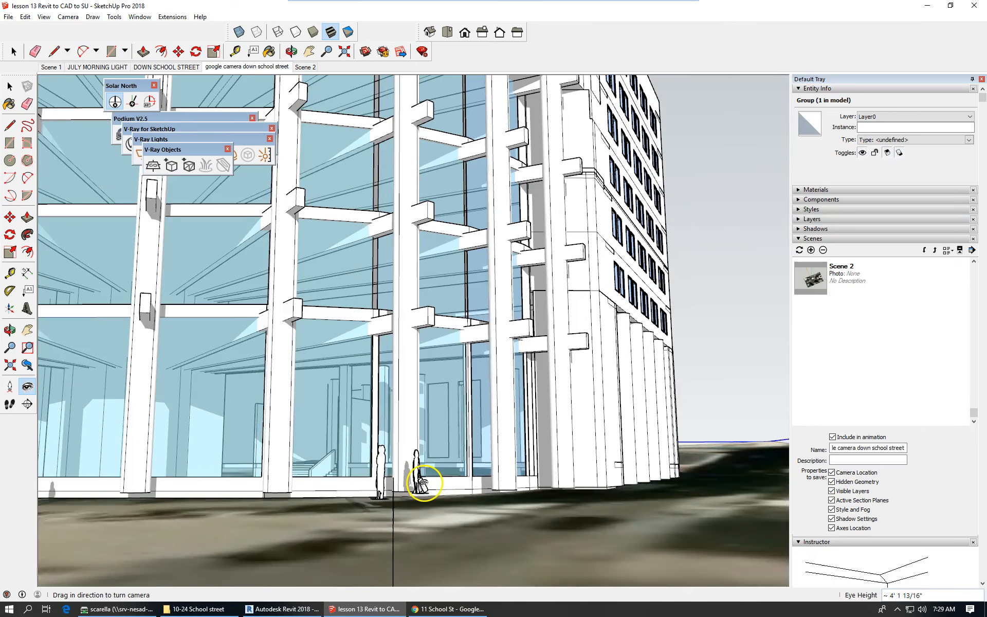
{"action": "scroll", "coordinate": [424, 483], "scroll_direction": "down", "scroll_amount": 1}
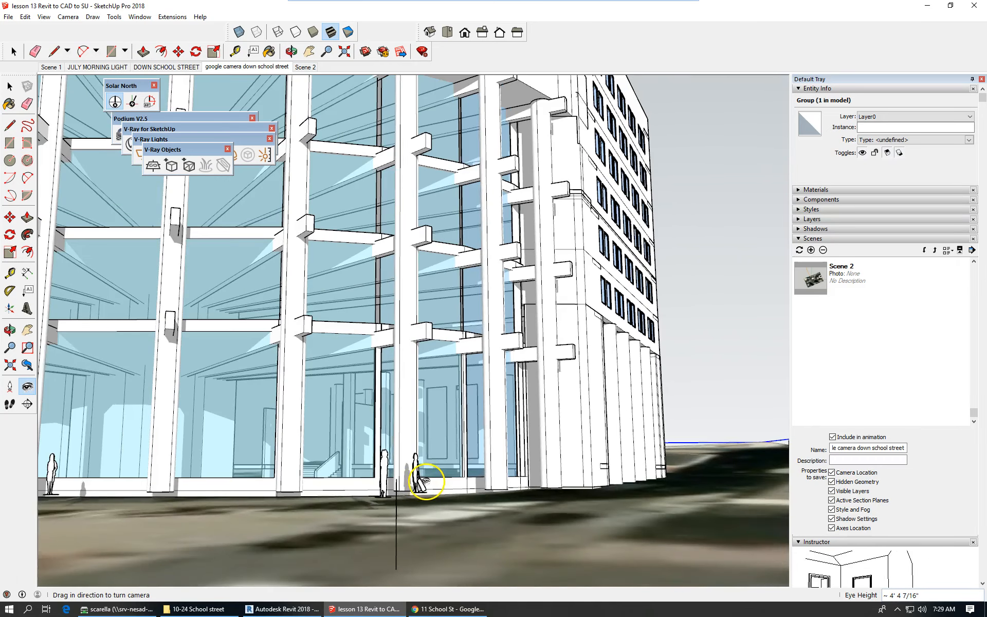
{"action": "scroll", "coordinate": [425, 481], "scroll_direction": "down", "scroll_amount": 1}
Orbit the view until the curved glass facade matches the Street View photo's angle.
{"action": "key", "text": "o"}
{"action": "left_click_drag", "start_coordinate": [424, 485], "coordinate": [433, 494]}
{"action": "middle_click_drag", "start_coordinate": [433, 494], "coordinate": [433, 495]}
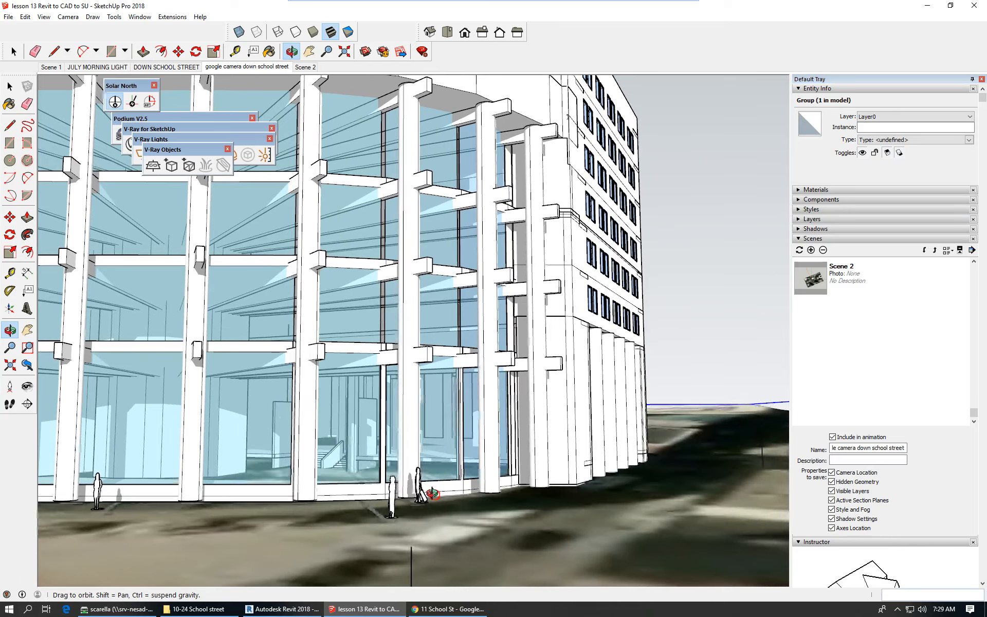
{"action": "left_click", "coordinate": [423, 610]}
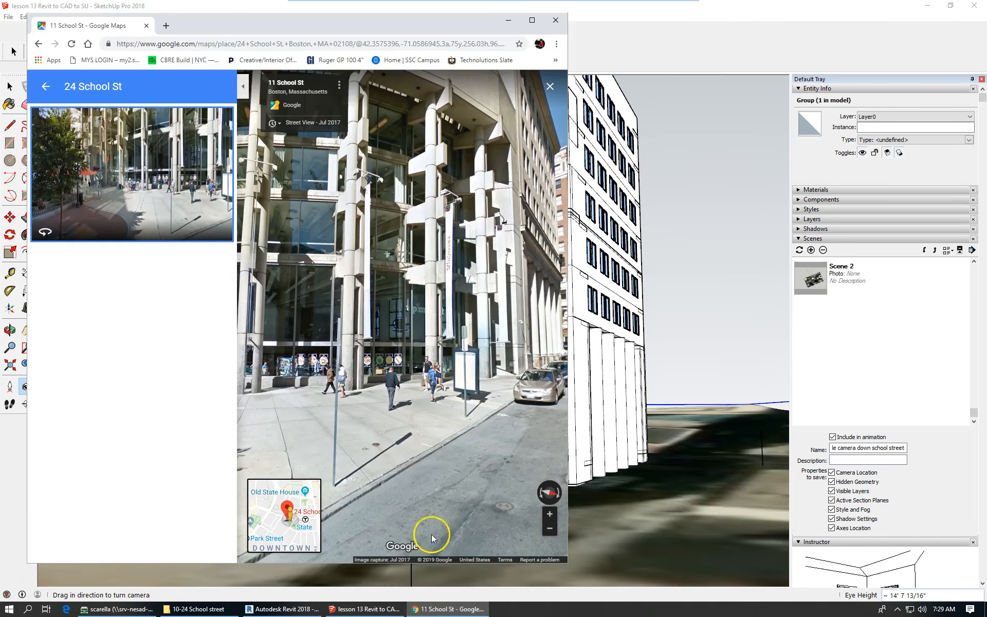
{"action": "left_click", "coordinate": [722, 19]}
{"action": "middle_click_drag", "start_coordinate": [464, 519], "coordinate": [480, 525]}
{"action": "scroll", "coordinate": [396, 469], "scroll_direction": "down", "scroll_amount": 1}
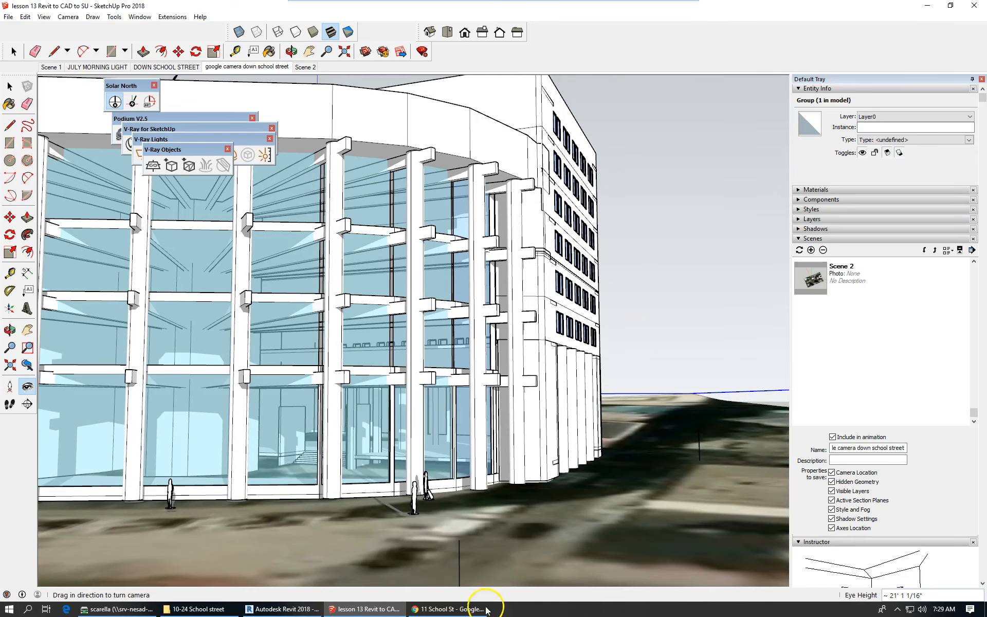
{"action": "left_click", "coordinate": [463, 610]}
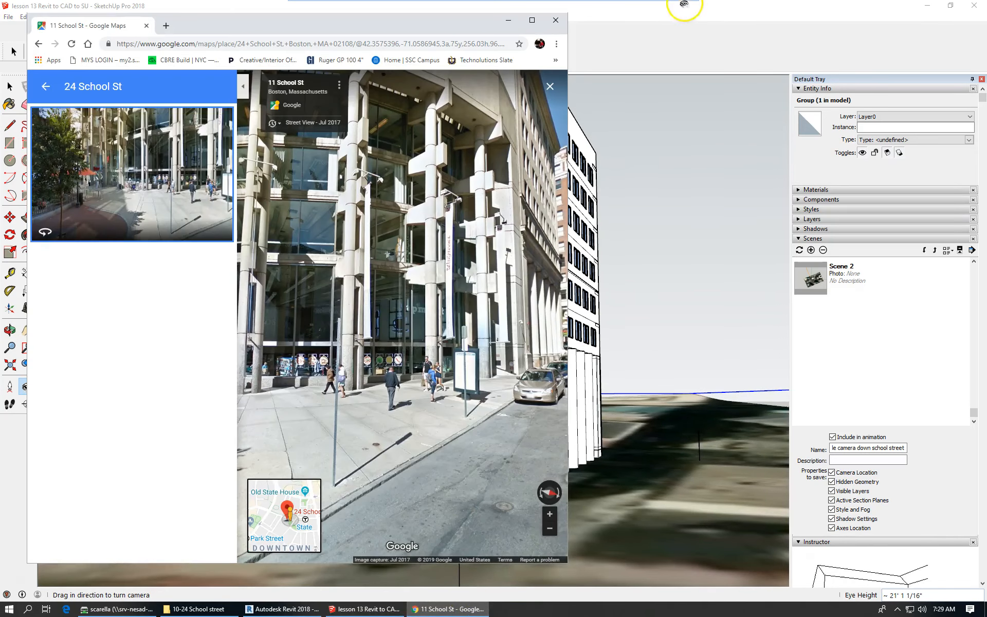
{"action": "left_click", "coordinate": [677, 21]}
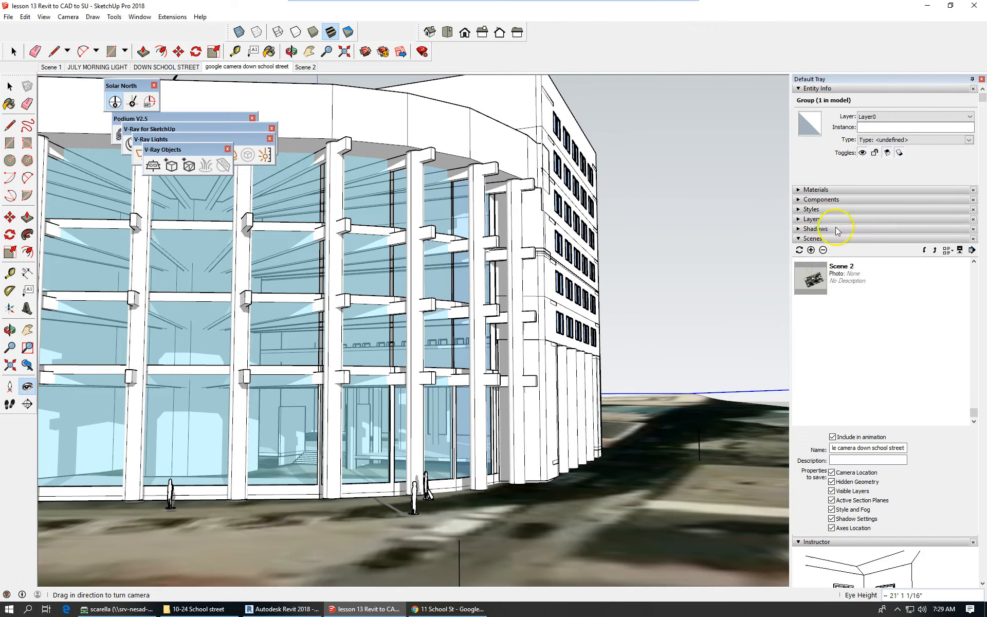
In the Shadows panel, set the time zone to UTC-05:00 after briefly trying UTC-04:00.
{"action": "left_click", "coordinate": [809, 229]}
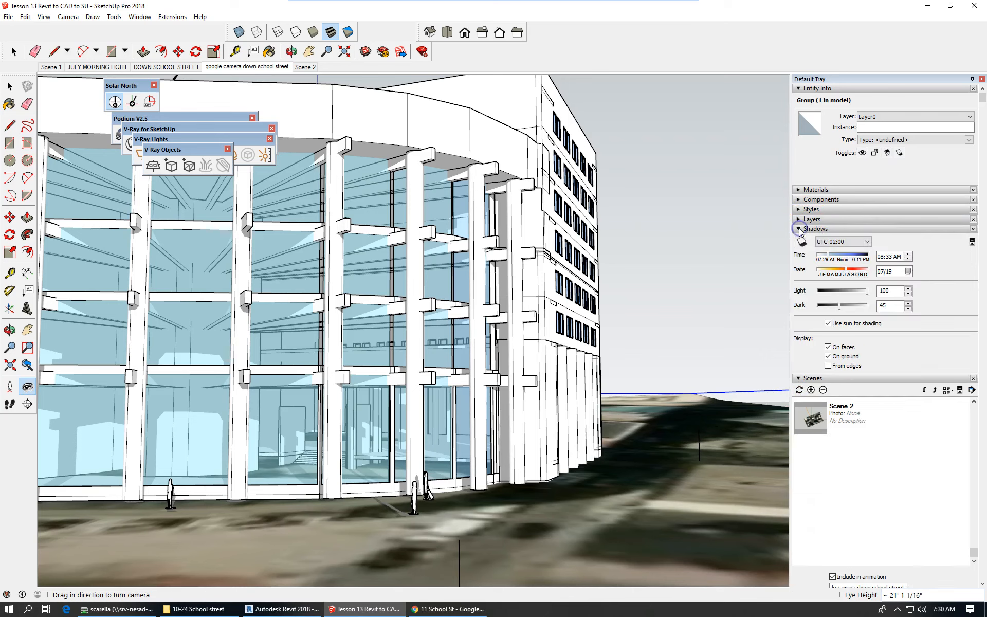
{"action": "left_click", "coordinate": [853, 241]}
{"action": "left_click", "coordinate": [867, 252]}
{"action": "left_click", "coordinate": [867, 252]}
{"action": "left_click", "coordinate": [867, 252]}
{"action": "left_click", "coordinate": [867, 252]}
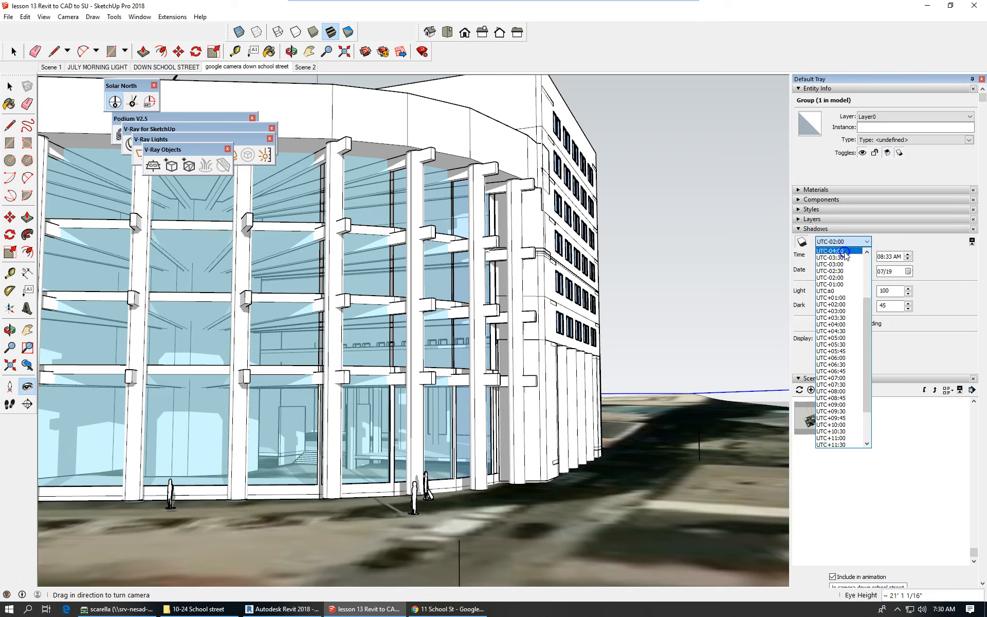
{"action": "left_click", "coordinate": [845, 251]}
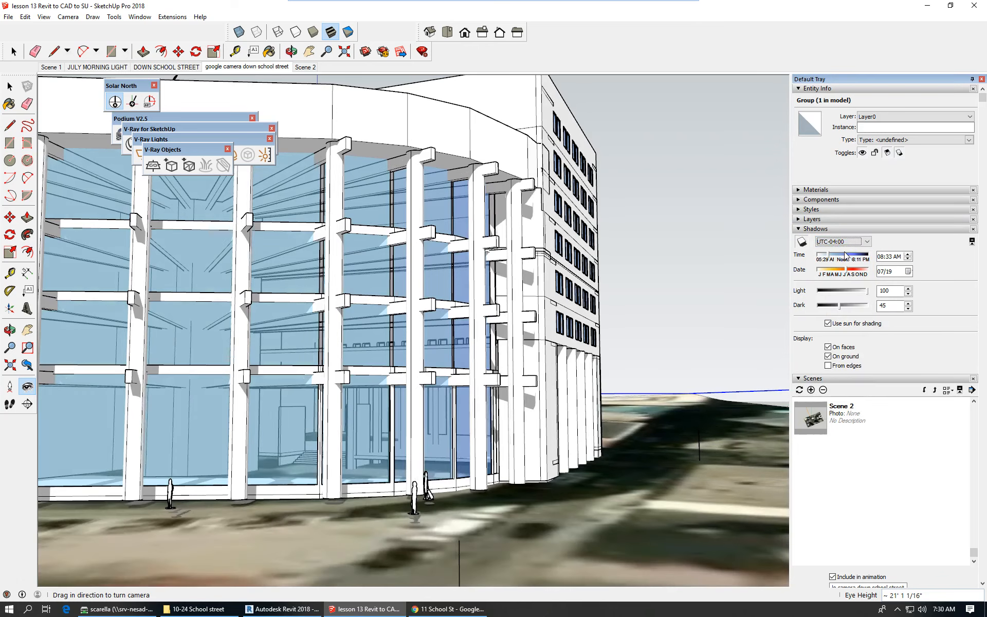
{"action": "left_click", "coordinate": [851, 241]}
{"action": "left_click", "coordinate": [869, 253]}
{"action": "left_click", "coordinate": [869, 253]}
{"action": "left_click", "coordinate": [869, 252]}
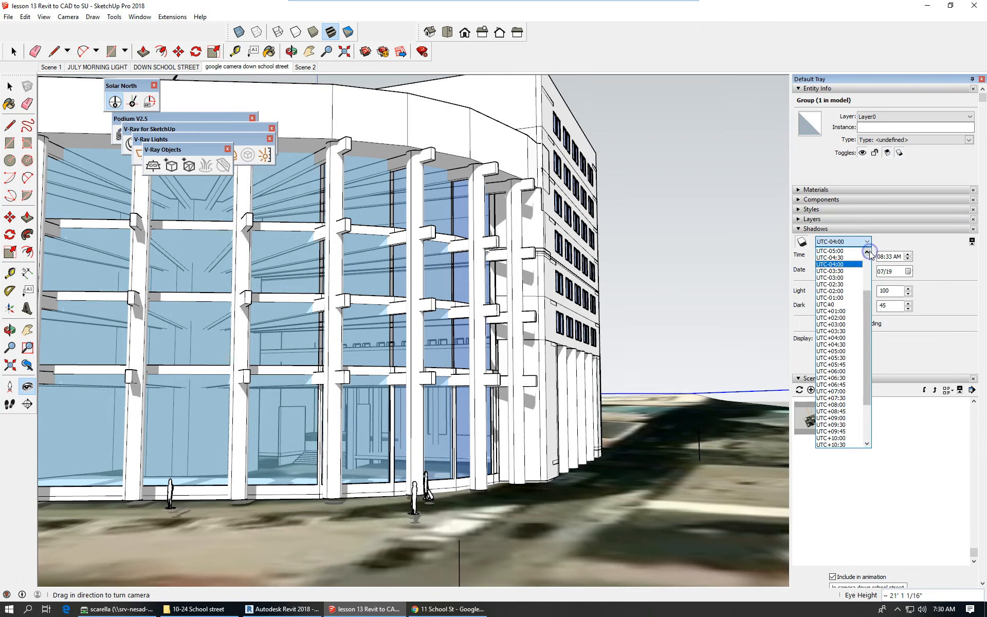
{"action": "left_click", "coordinate": [848, 252]}
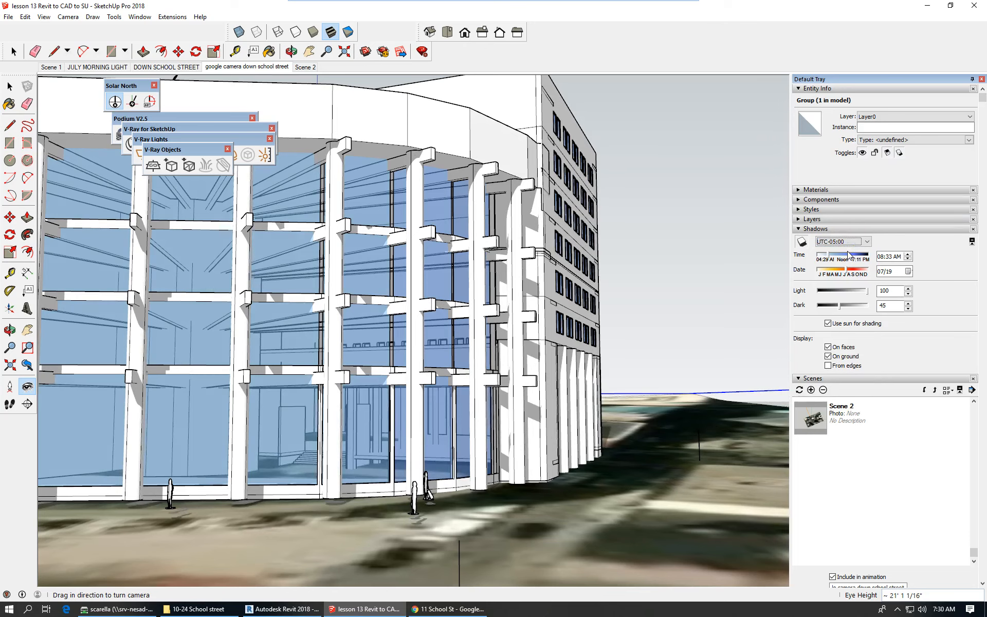
{"action": "left_click", "coordinate": [459, 610]}
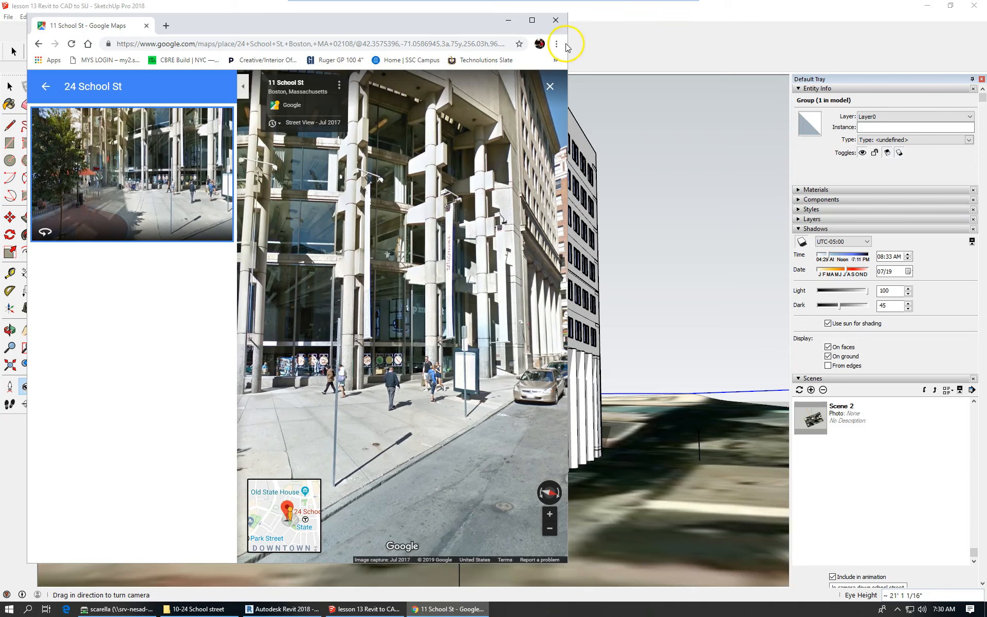
{"action": "left_click_drag", "start_coordinate": [568, 41], "coordinate": [487, 44]}
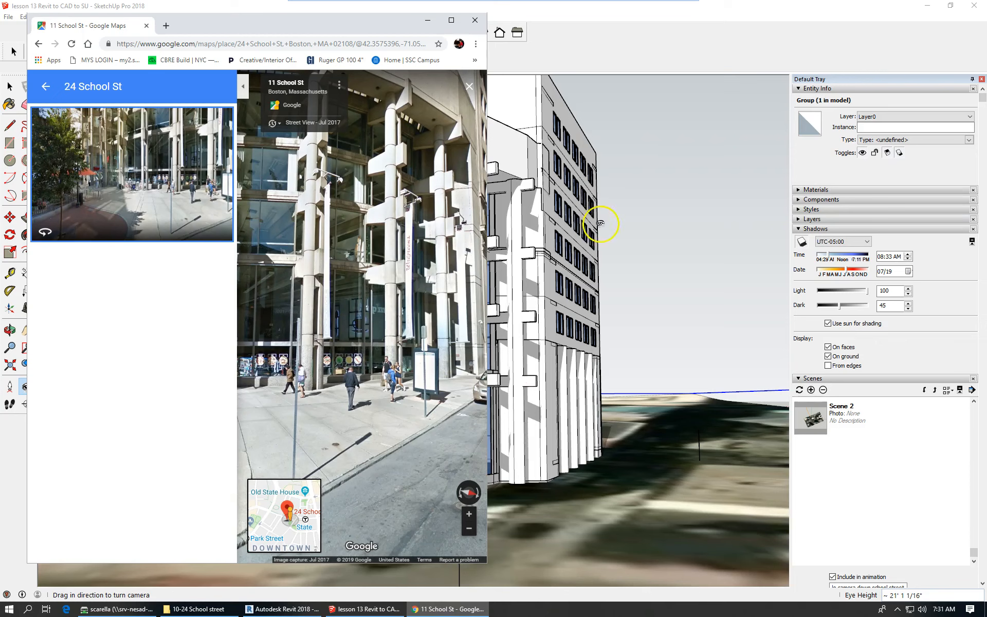
{"action": "left_click_drag", "start_coordinate": [487, 51], "coordinate": [366, 51]}
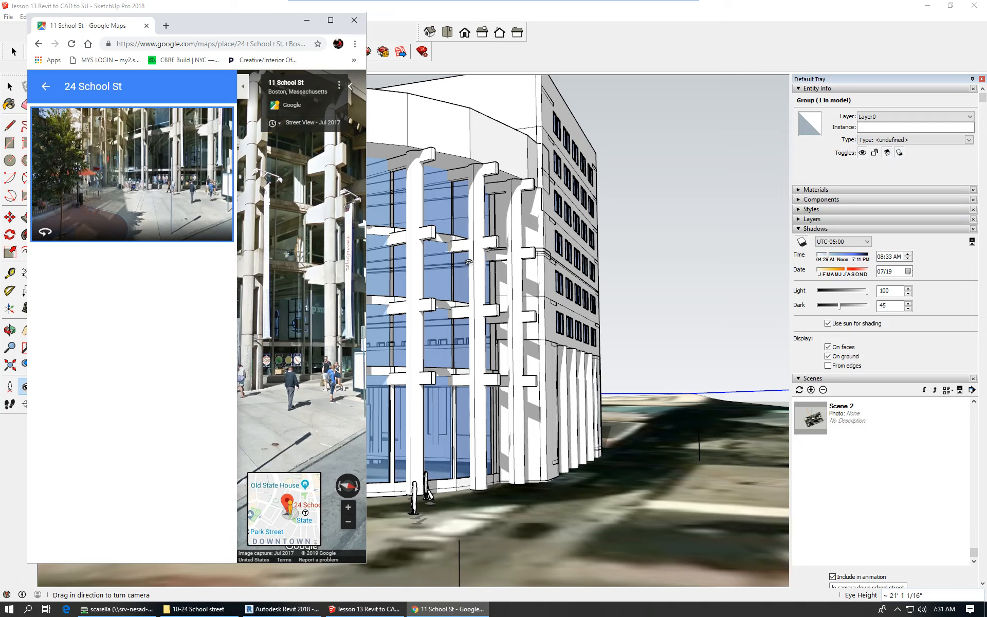
{"action": "left_click_drag", "start_coordinate": [550, 357], "coordinate": [527, 324]}
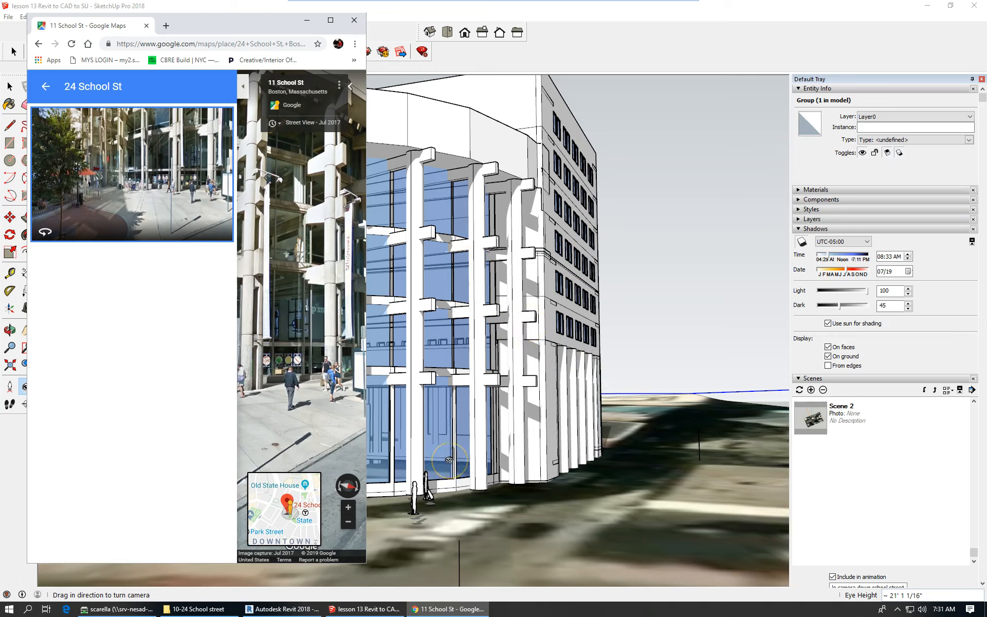